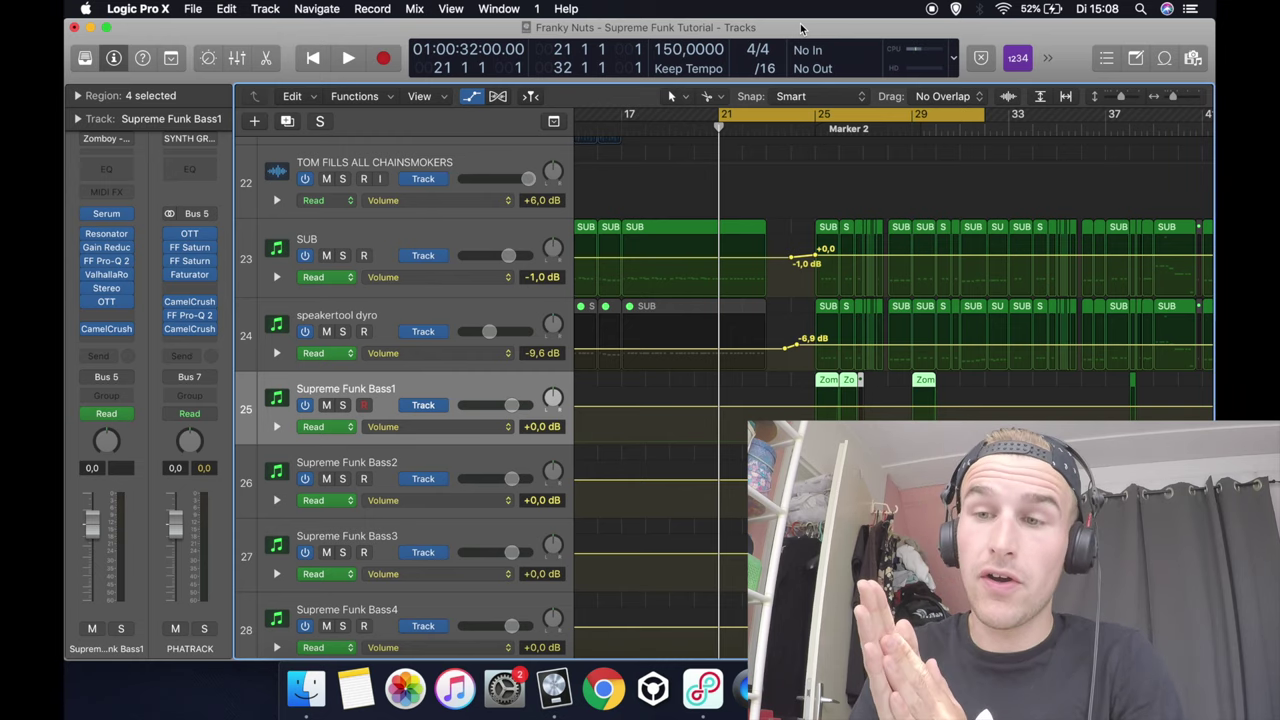
- Play the arrangement from bar 21 to hear the drop, stop playback, and move the cycle range to bars 17 to 25
key("space")
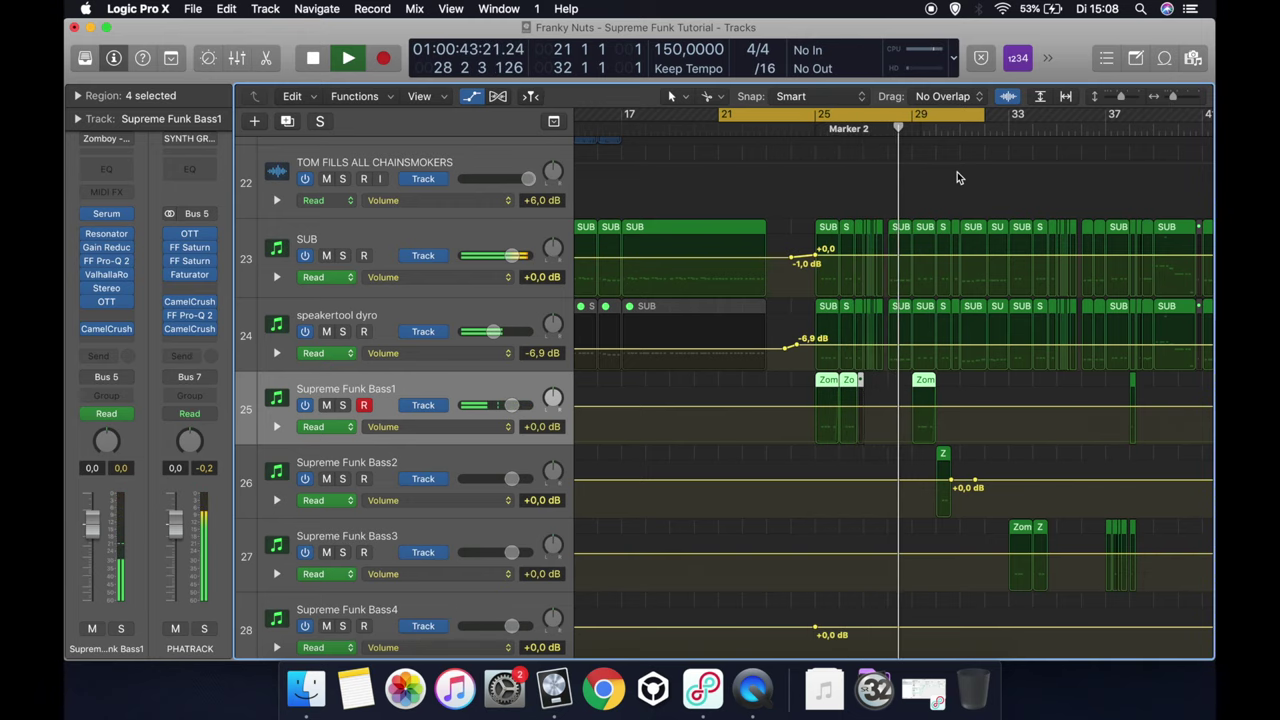
key("space")
left_click(822, 115)
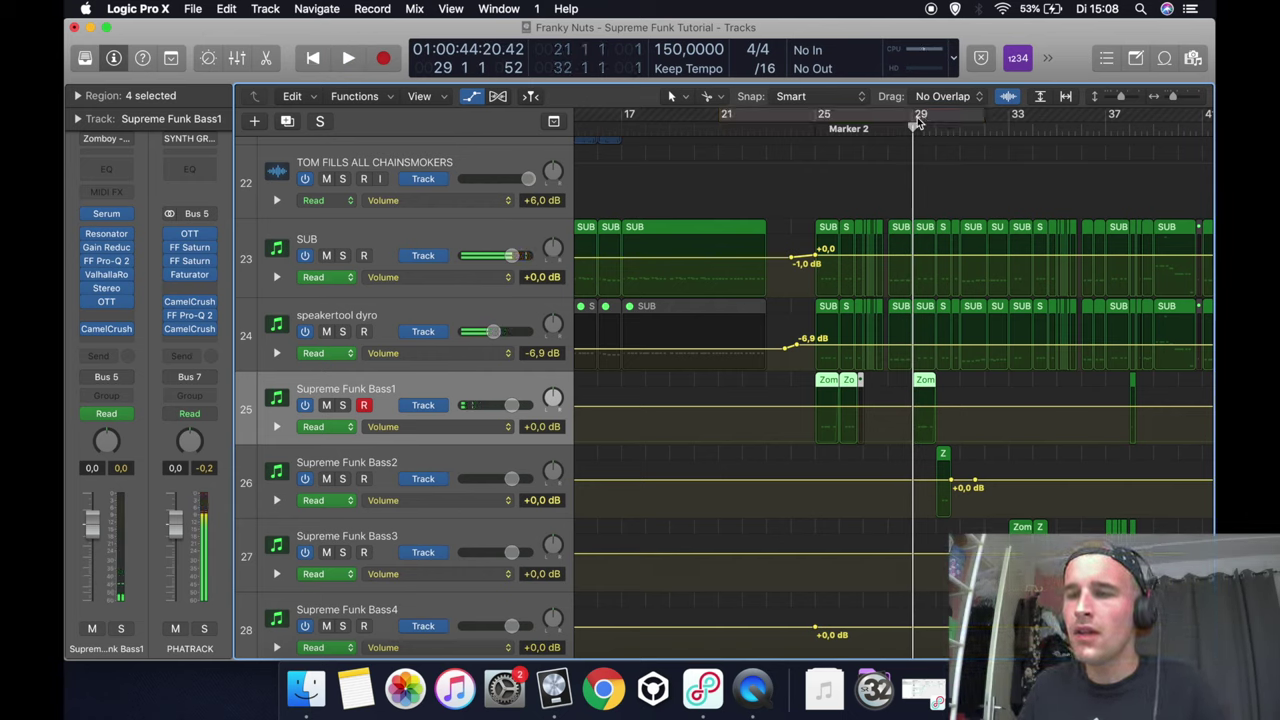
left_click_drag(822, 115, 622, 115)
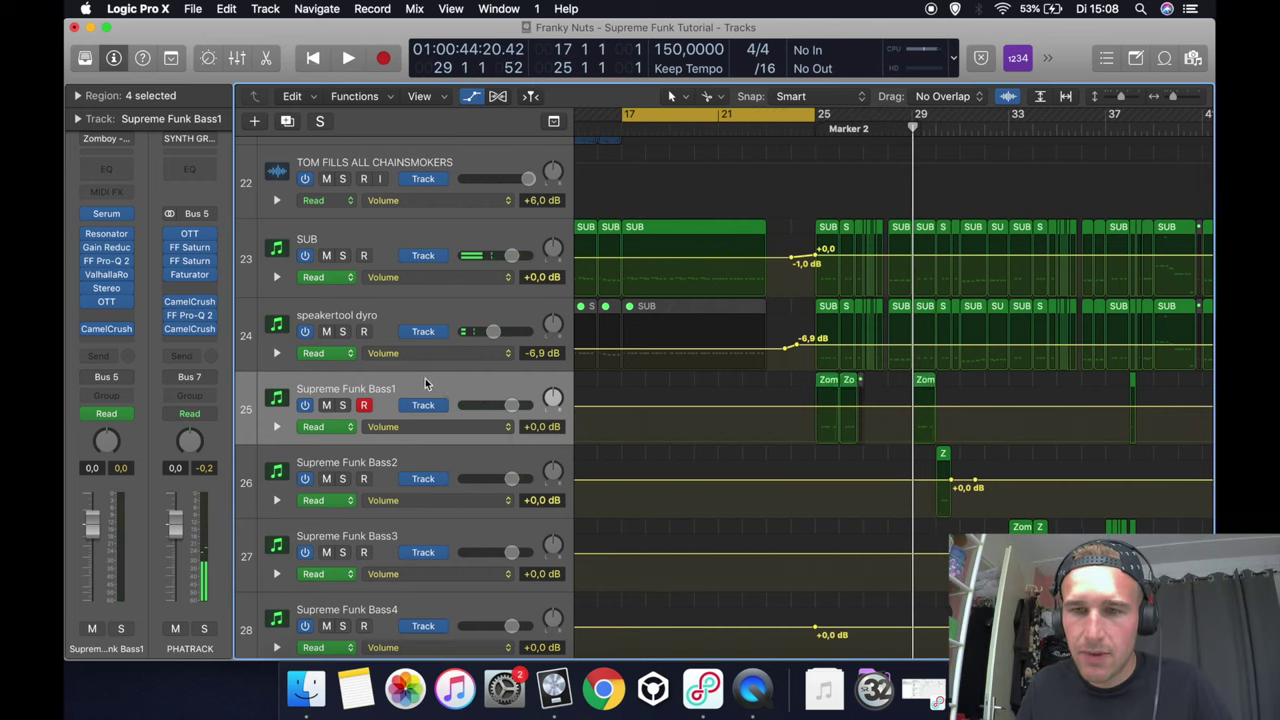
- Solo the Supreme Funk Bass1 track, cycle bars 25 to 31, and listen to its opening regions
left_click(343, 405)
left_click_drag(817, 116, 960, 118)
key("space")
key("super+Right")
key("super+Right")
key("super+Right")
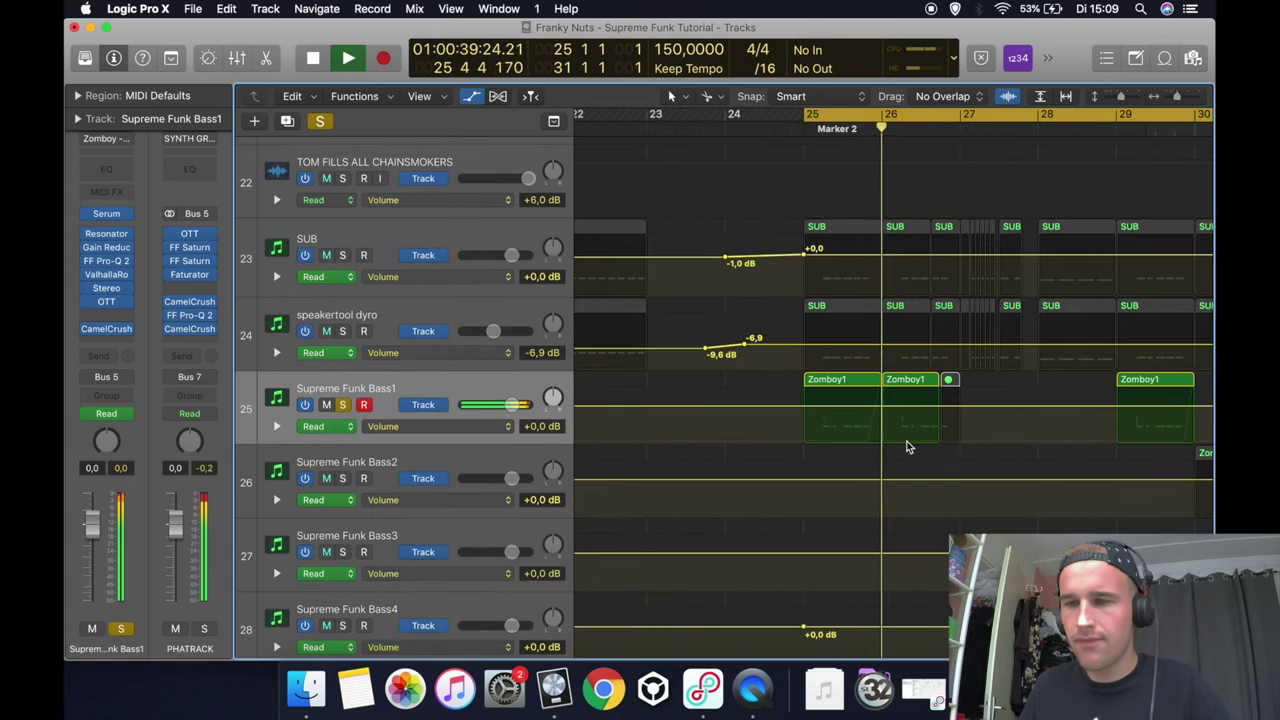
key("space")
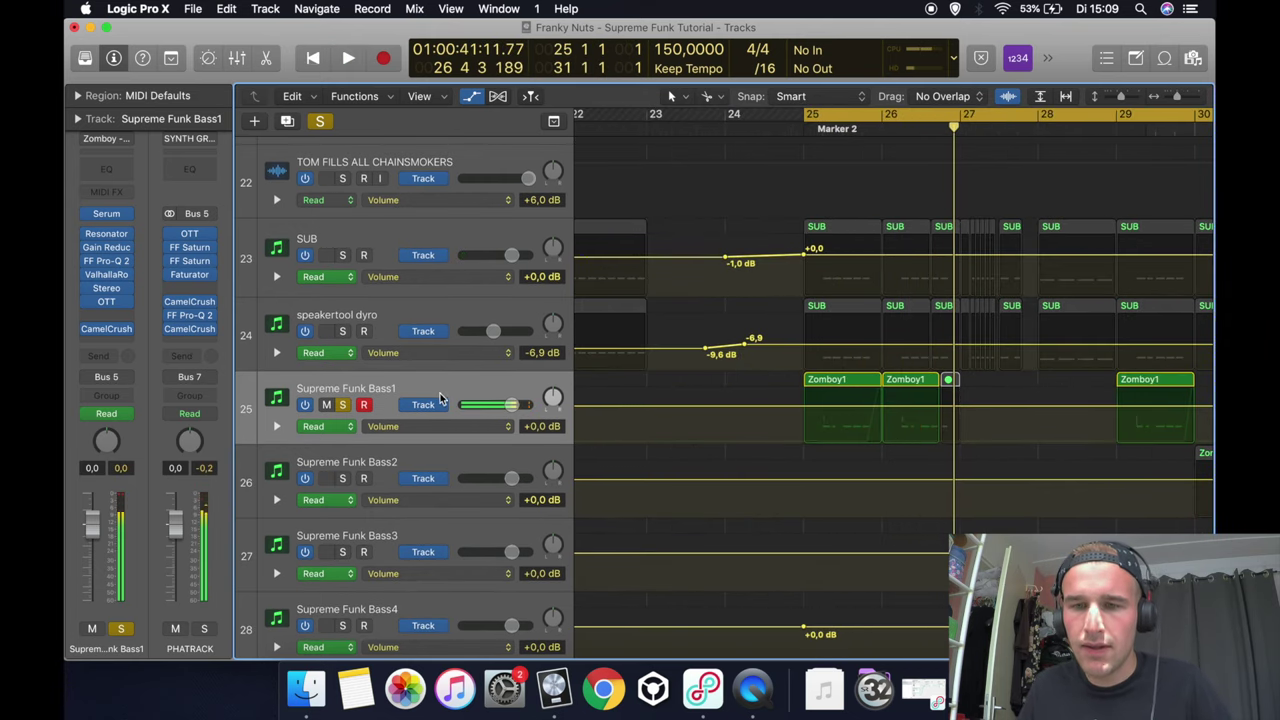
- Duplicate the Supreme Funk Bass1 track with its regions, solo only the copy, and set the cycle range to bars 25 to 28
left_click_drag(416, 414, 418, 452)
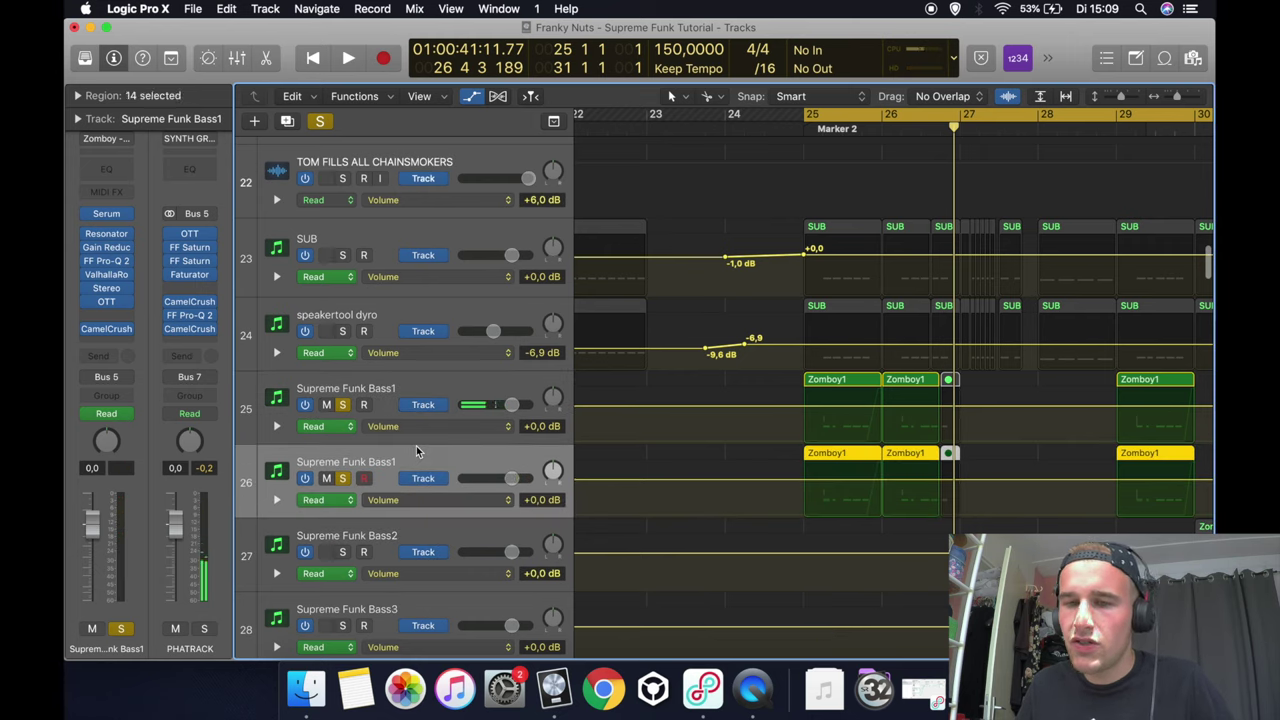
left_click(342, 478)
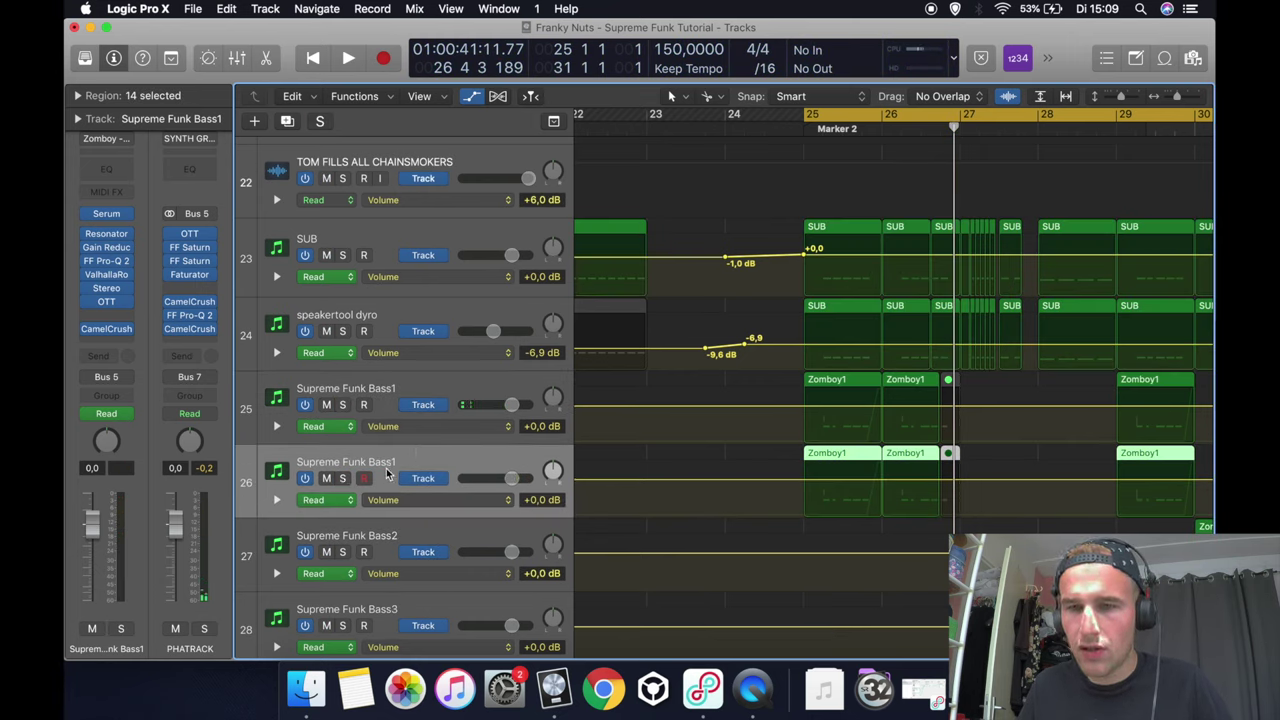
left_click(386, 468)
left_click(345, 480)
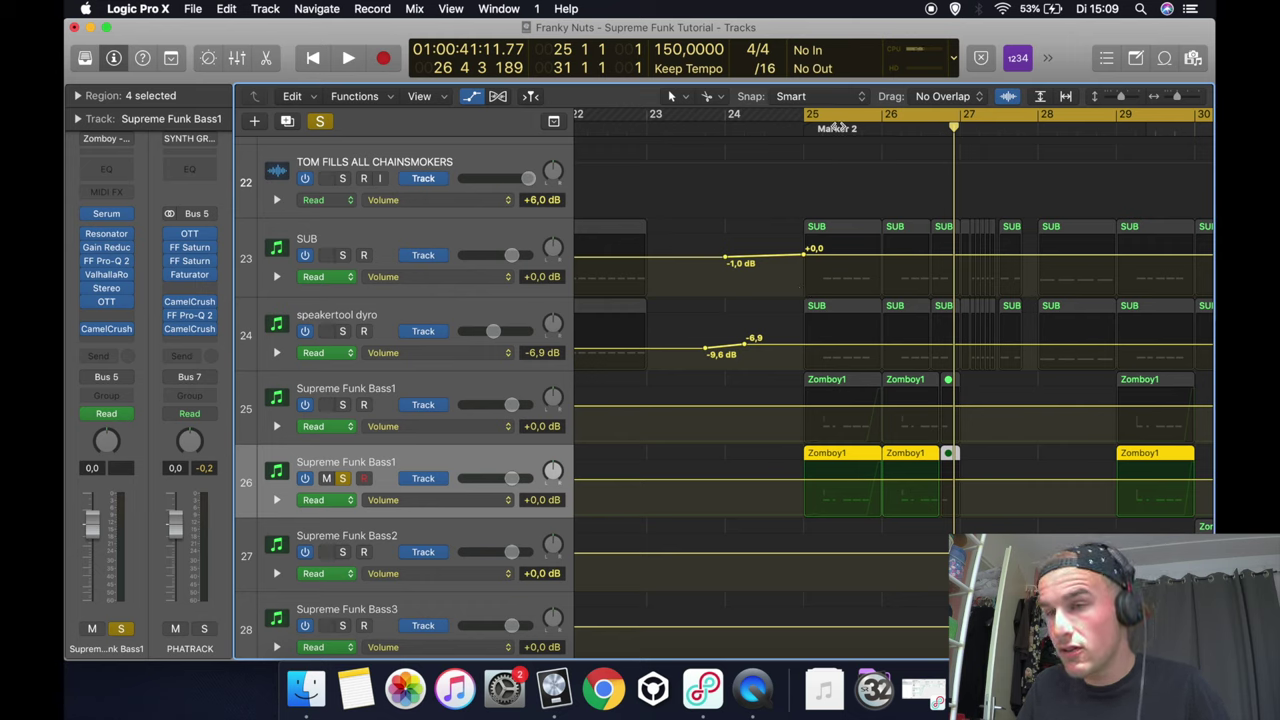
left_click_drag(830, 114, 1038, 114)
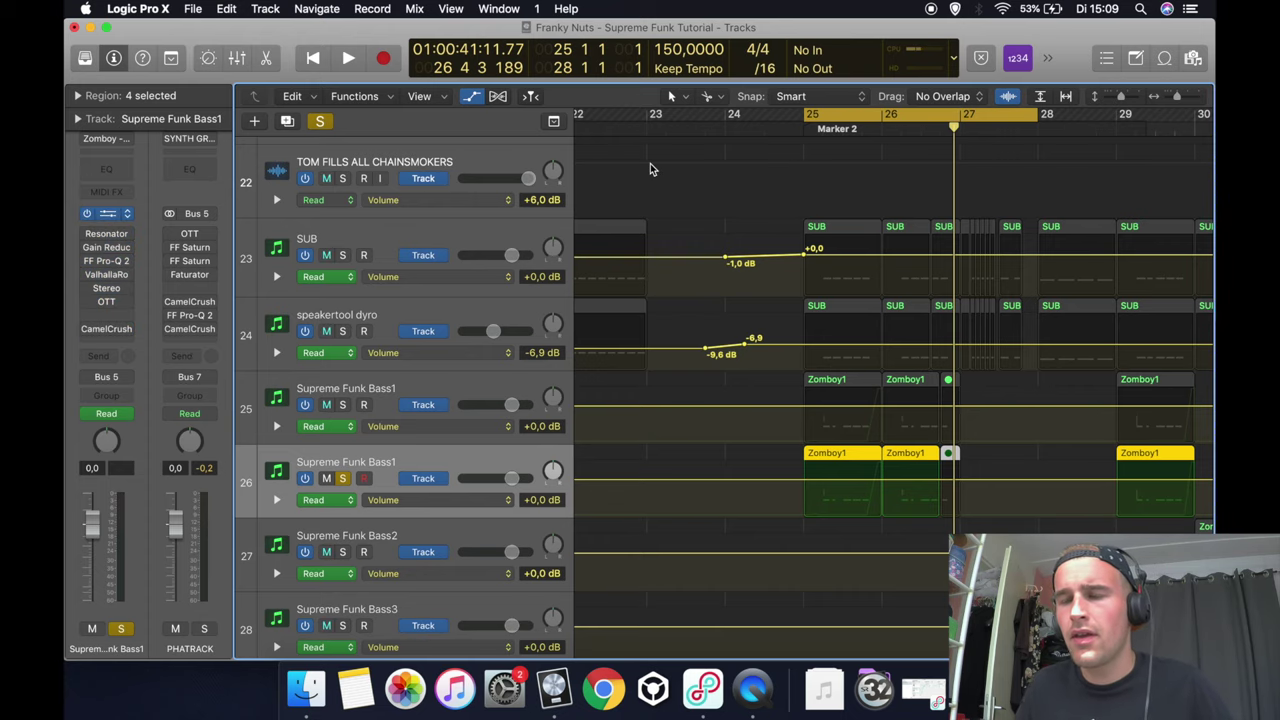
- Open the Serum instrument on the duplicated track and reset it to the Init preset
left_click(105, 212)
left_click_drag(608, 44, 828, 14)
left_click(914, 104)
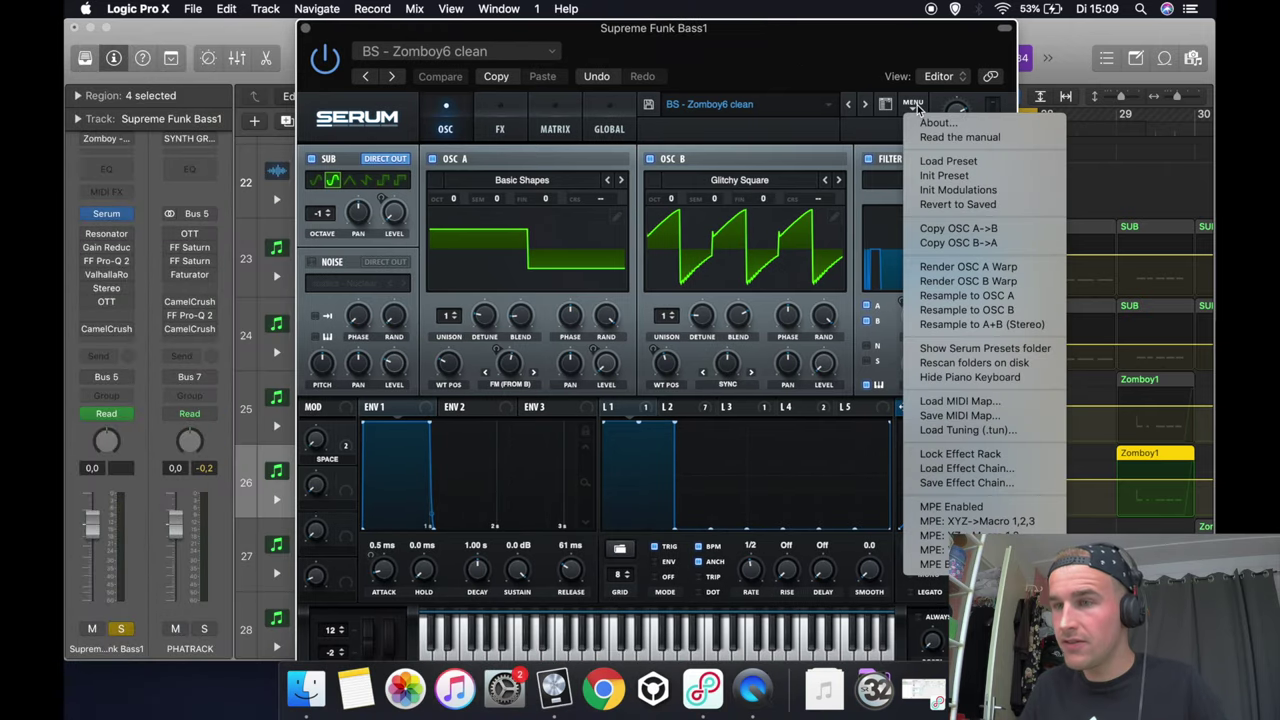
left_click(950, 179)
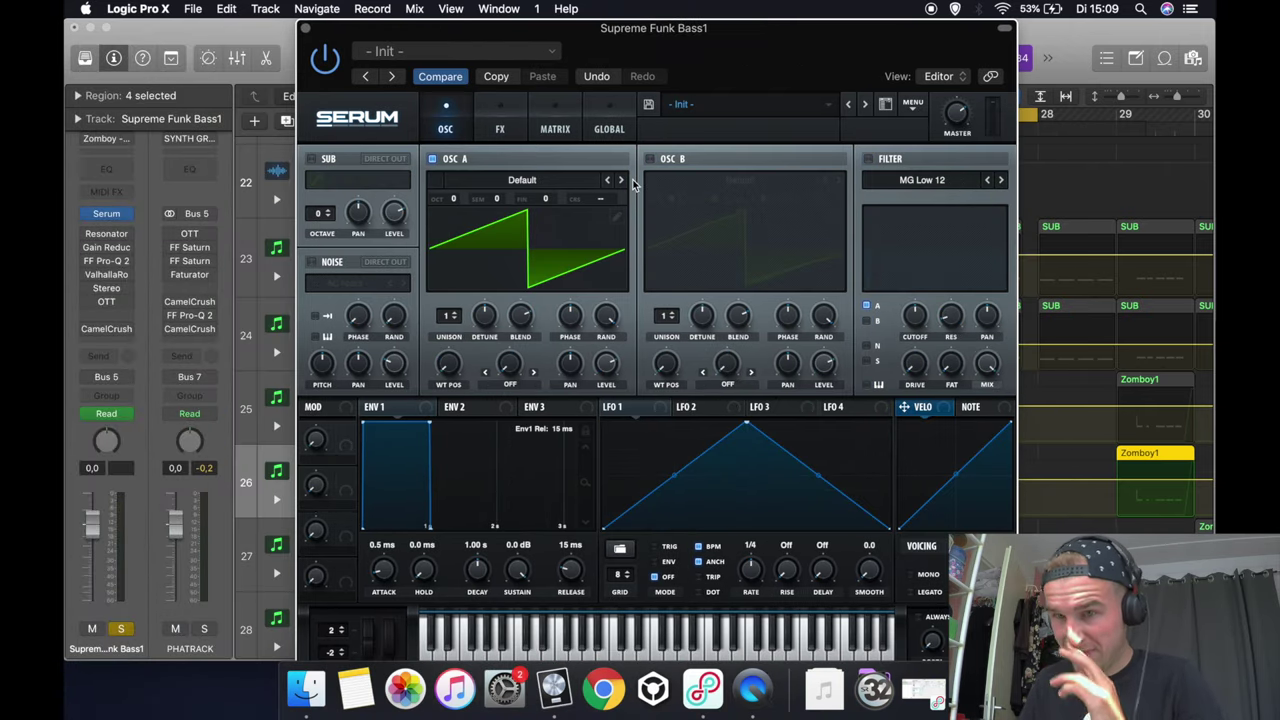
- Load the Analog wavetable Basic Shapes into oscillator A and set its wavetable position to 2
left_click(543, 187)
mouse_move(560, 198)
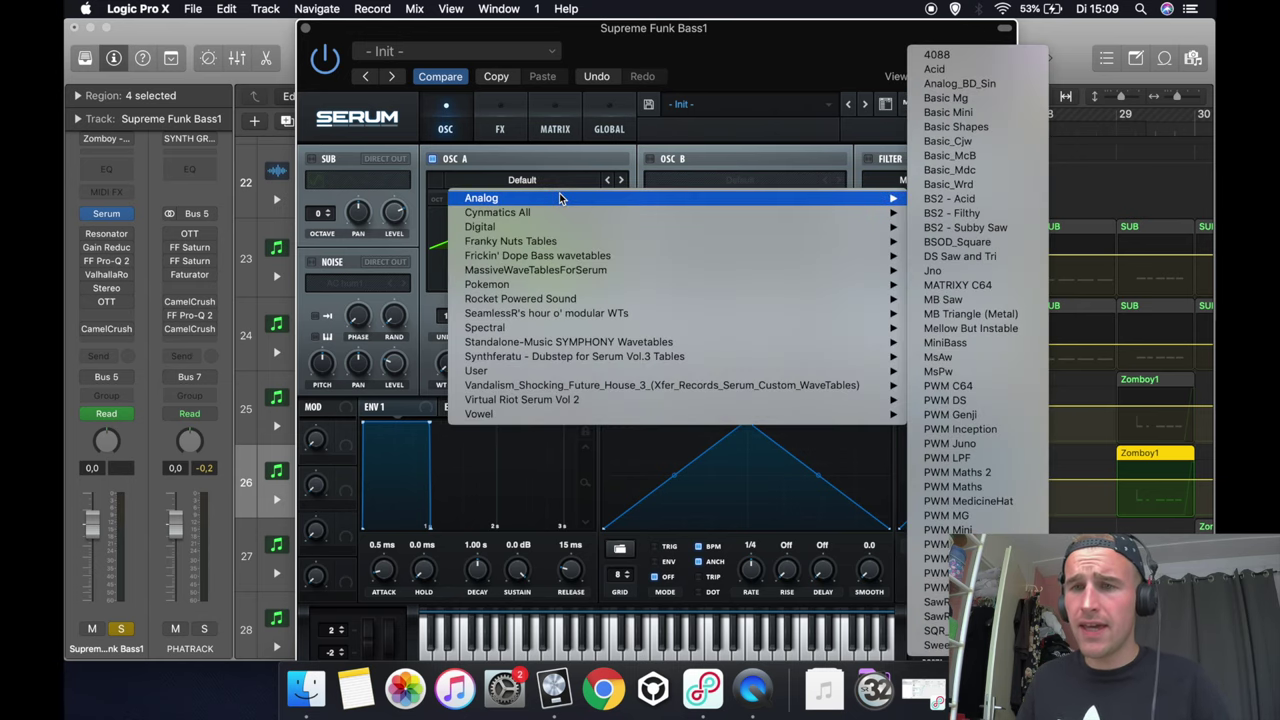
left_click(975, 127)
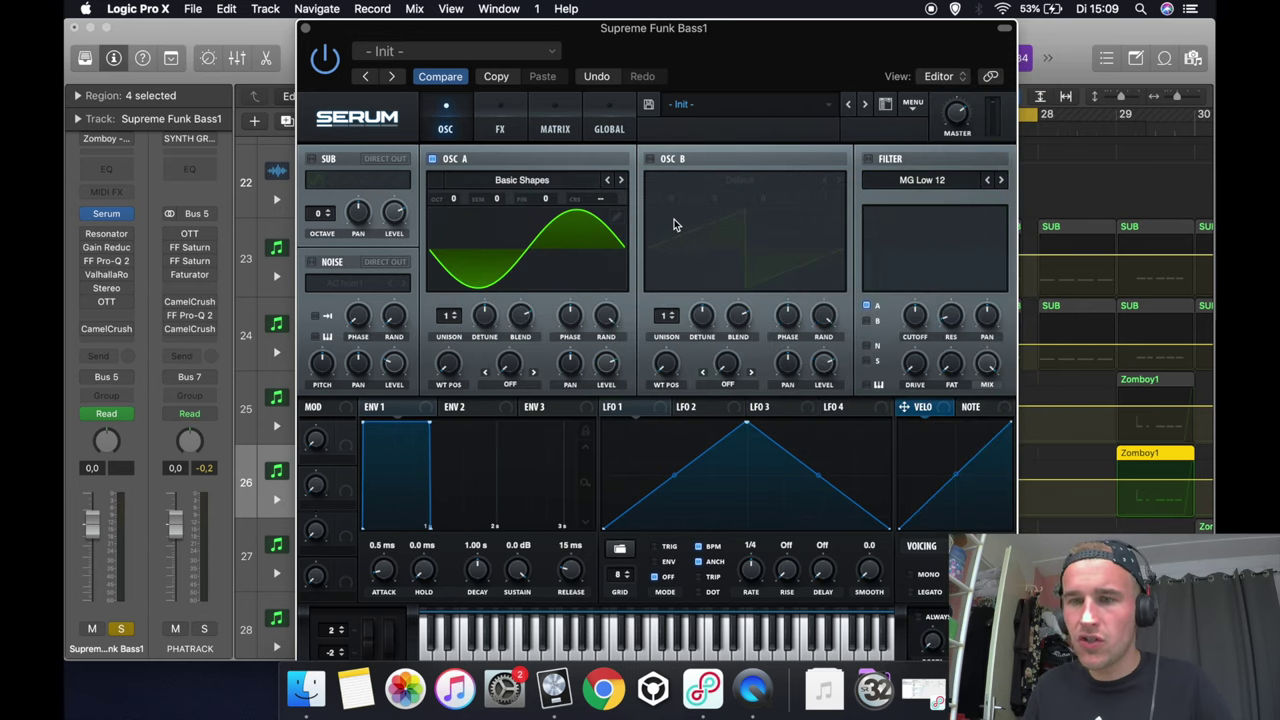
left_click_drag(448, 362, 449, 332)
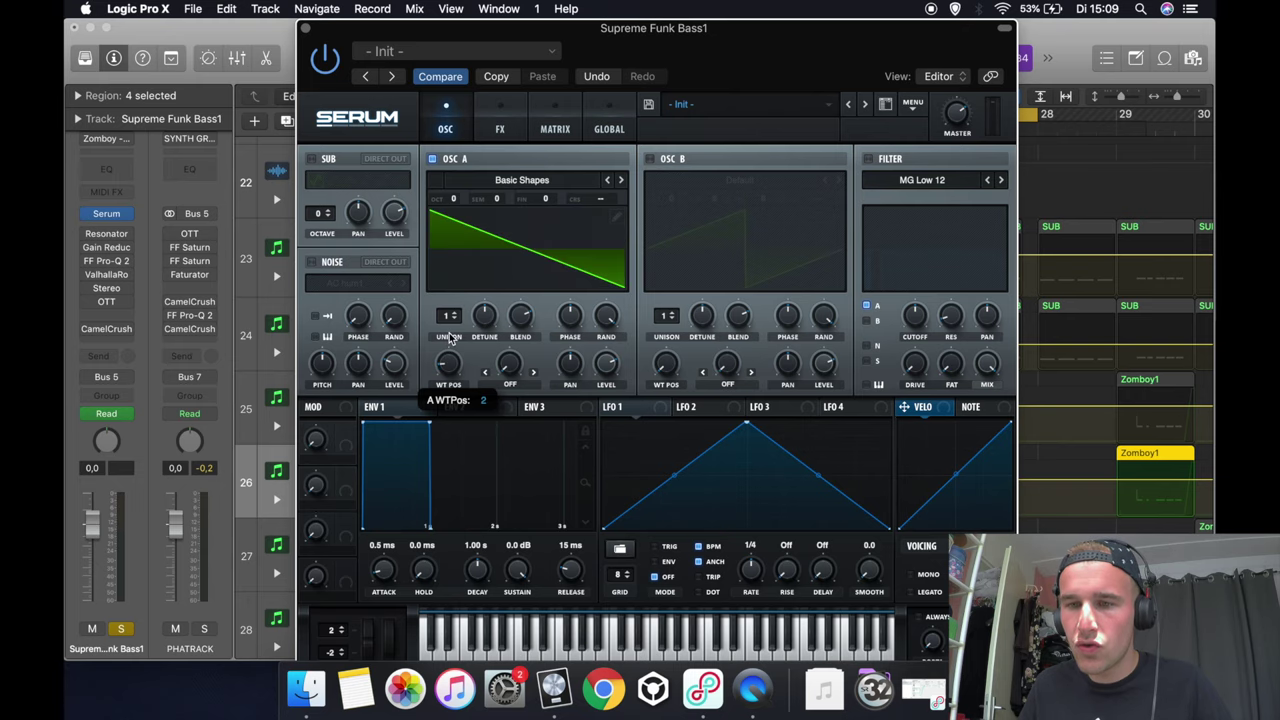
- Redraw oscillator A's wavetable frame 2 as a half-height square wave, with the first half above and the second half below the centre line
left_click(618, 217)
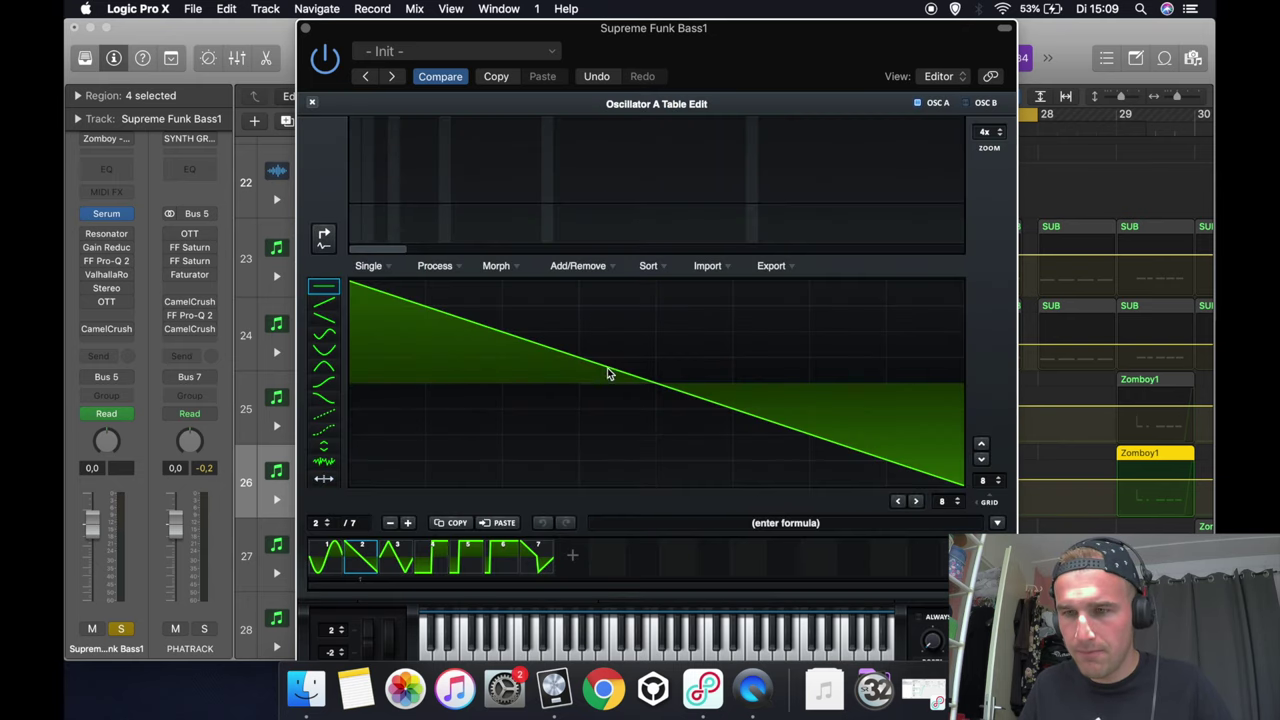
mouse_move(606, 371)
left_mouse_down()
mouse_move(402, 347)
mouse_move(824, 396)
mouse_move(678, 402)
mouse_move(618, 347)
left_mouse_up()
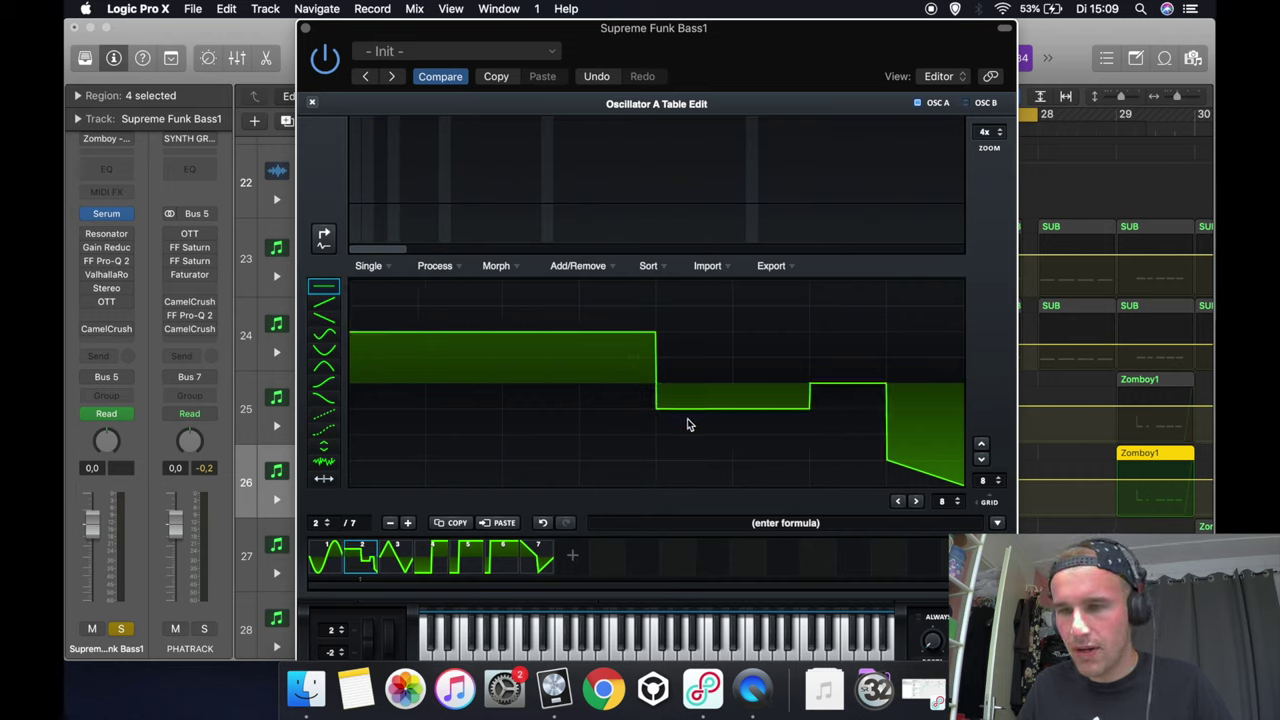
left_click_drag(787, 433, 938, 431)
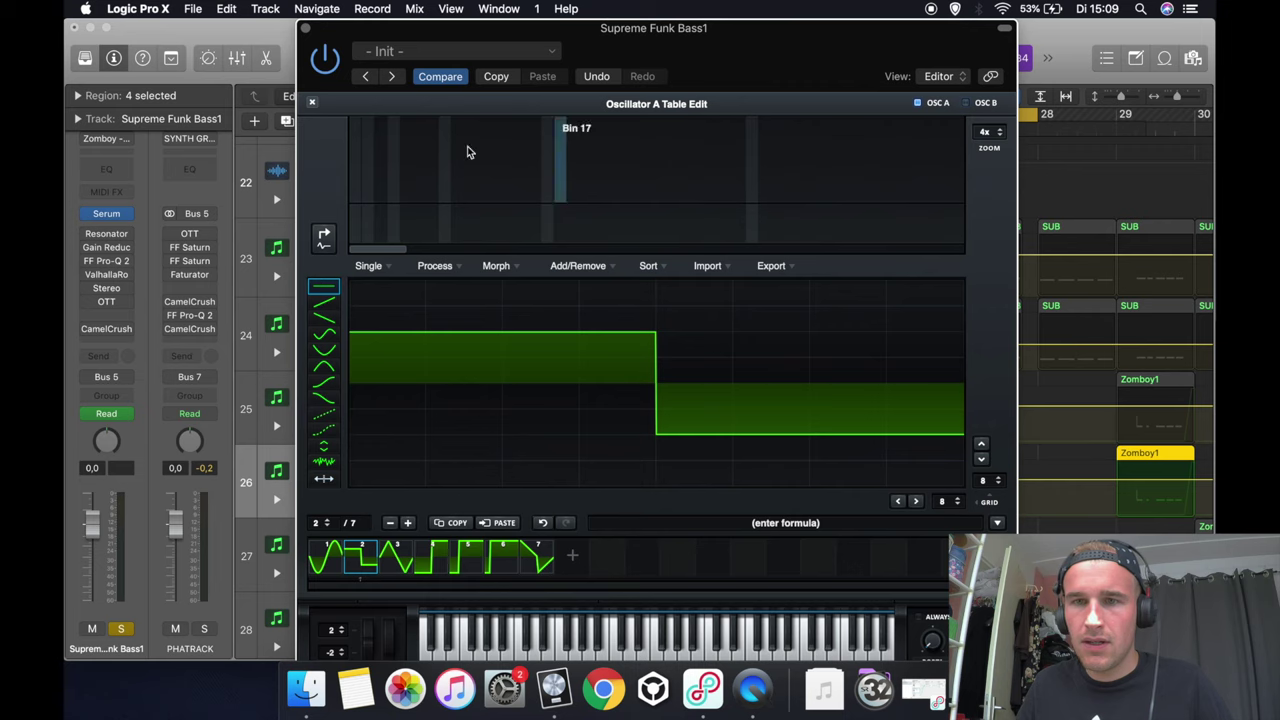
left_click(312, 105)
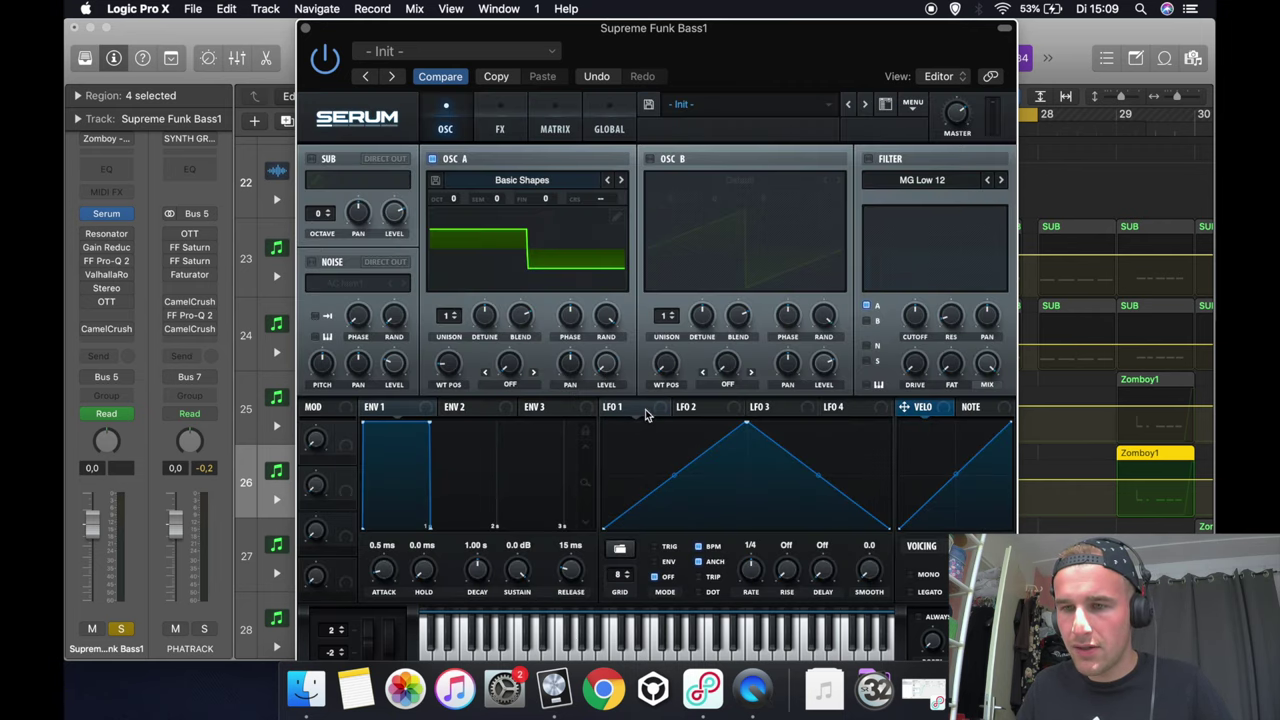
- Modulate oscillator A's level with LFO 1, shaped as a fast rise and short decay, in Trig mode at a one-bar rate
left_click_drag(671, 410, 593, 350)
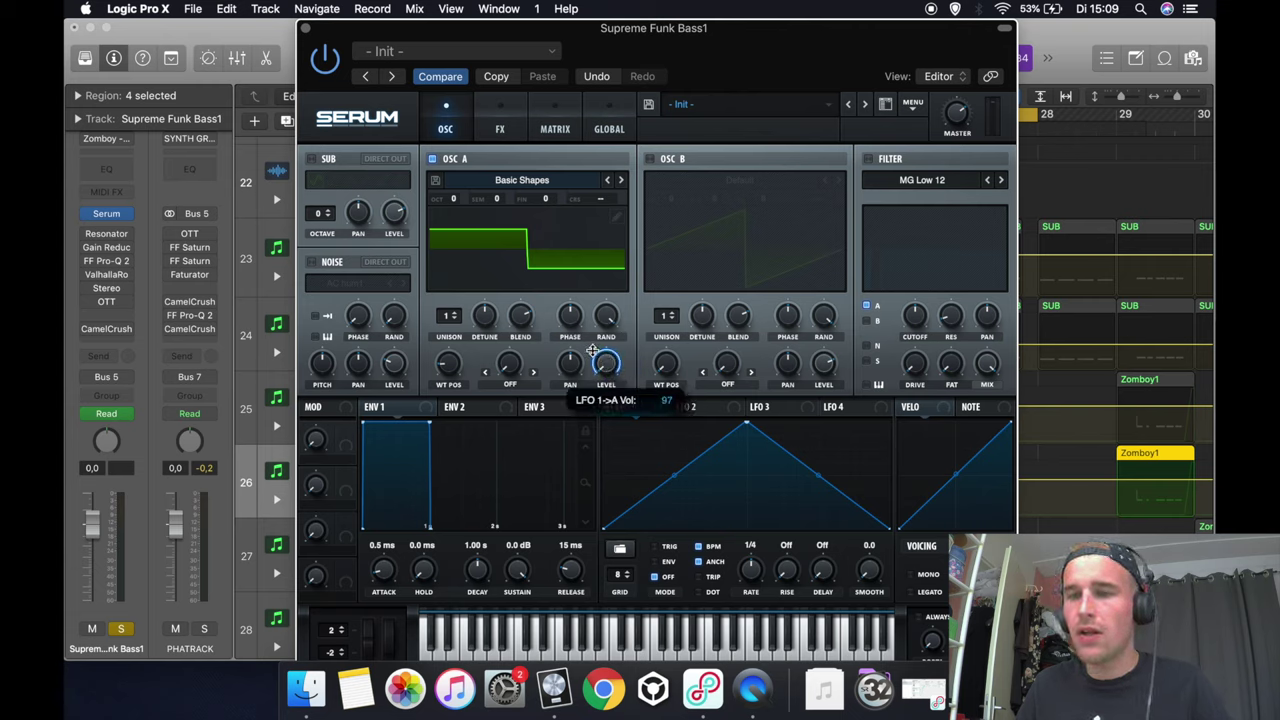
left_click_drag(677, 469, 636, 425)
left_click_drag(758, 430, 618, 385)
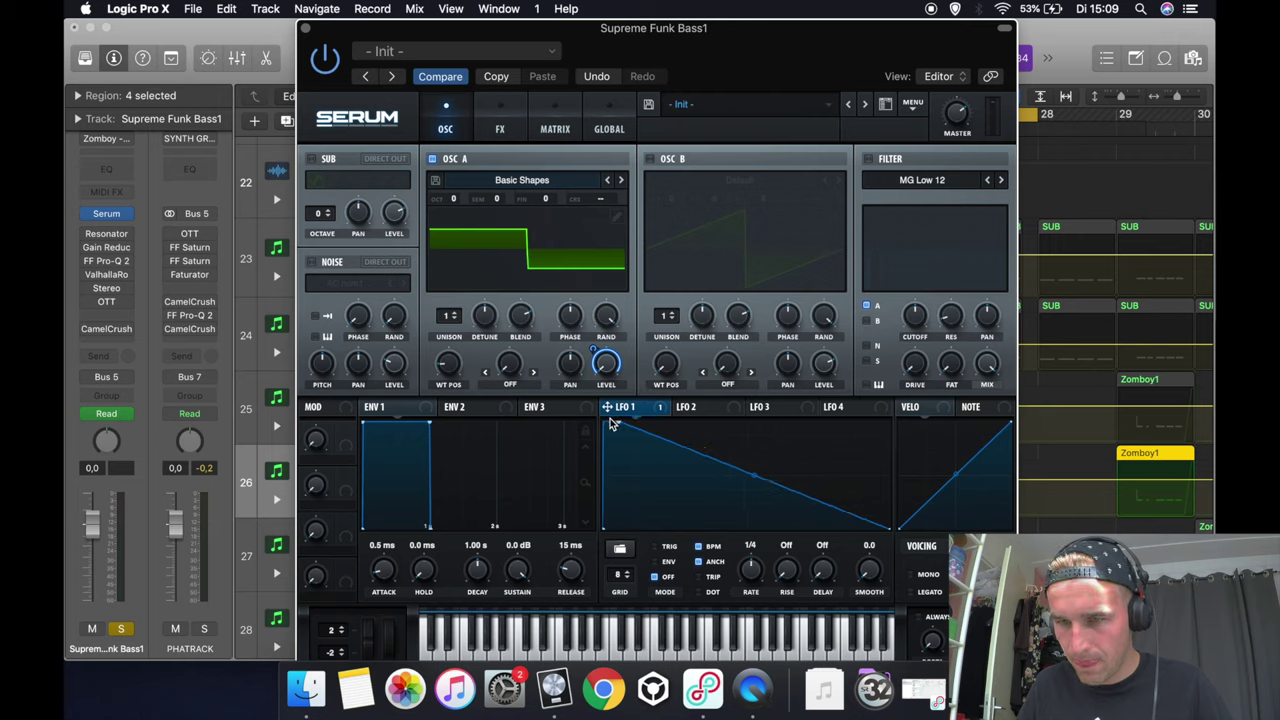
left_click_drag(752, 475, 680, 543)
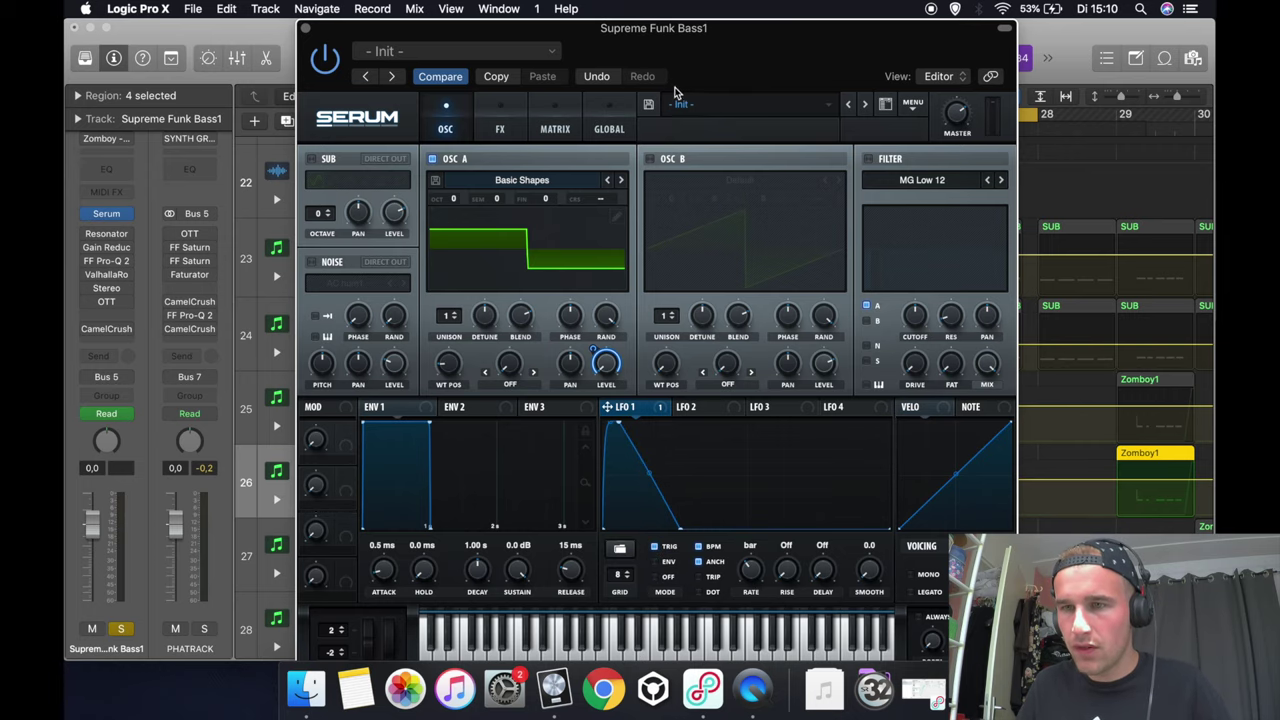
- Enable oscillator B and load the Glitchy Square wavetable from the Cymatics Nuclear collection
left_click_drag(675, 92, 759, 85)
left_click(649, 172)
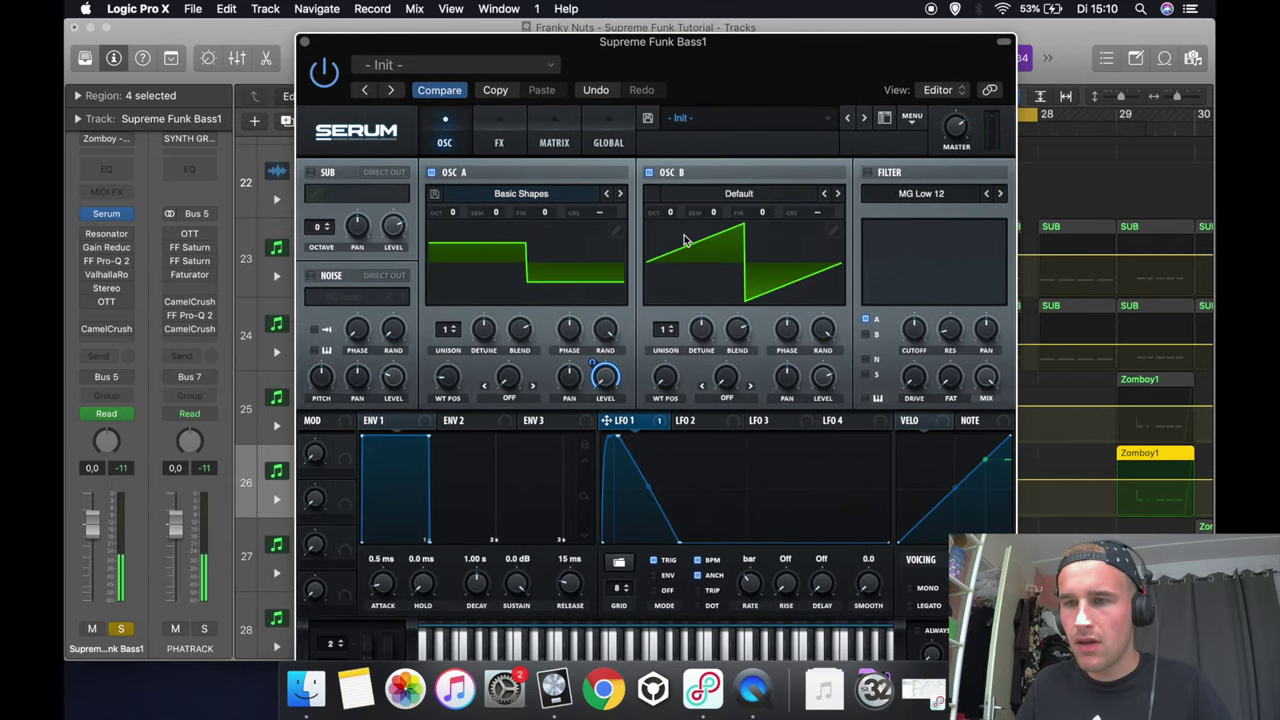
left_click(750, 197)
mouse_move(785, 227)
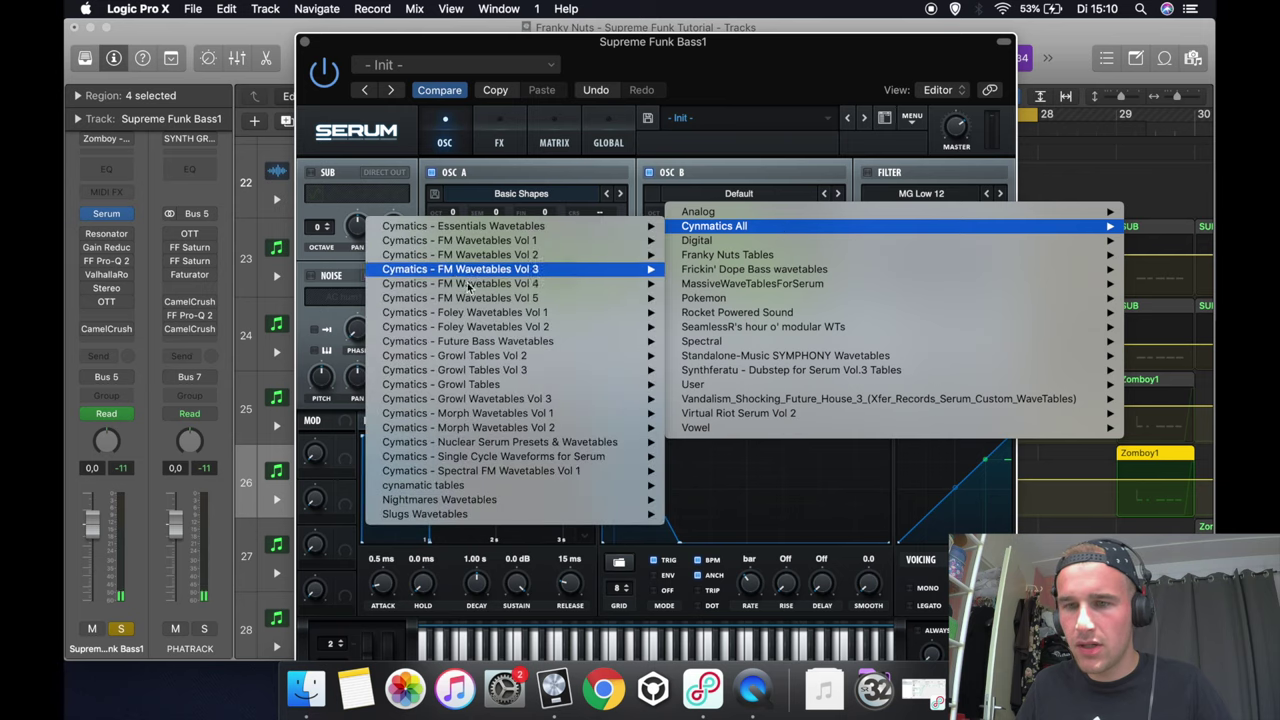
mouse_move(505, 416)
mouse_move(517, 451)
mouse_move(290, 442)
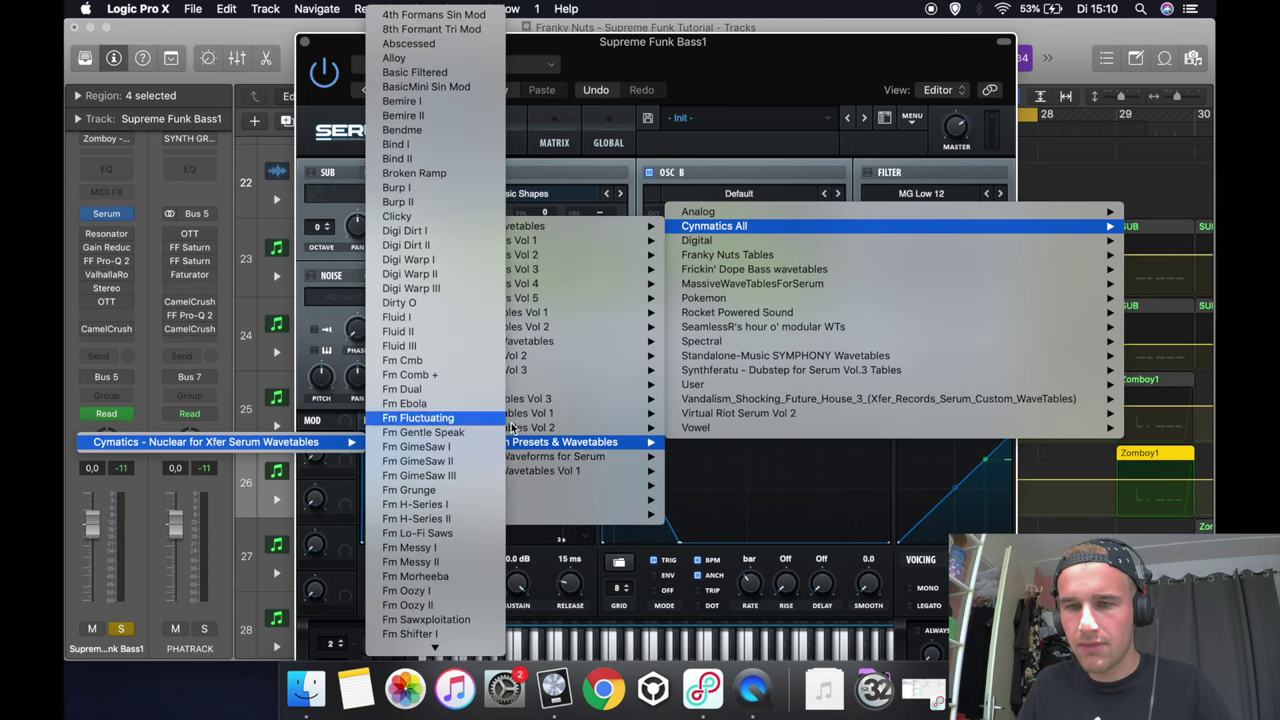
scroll(472, 490, "down", 5)
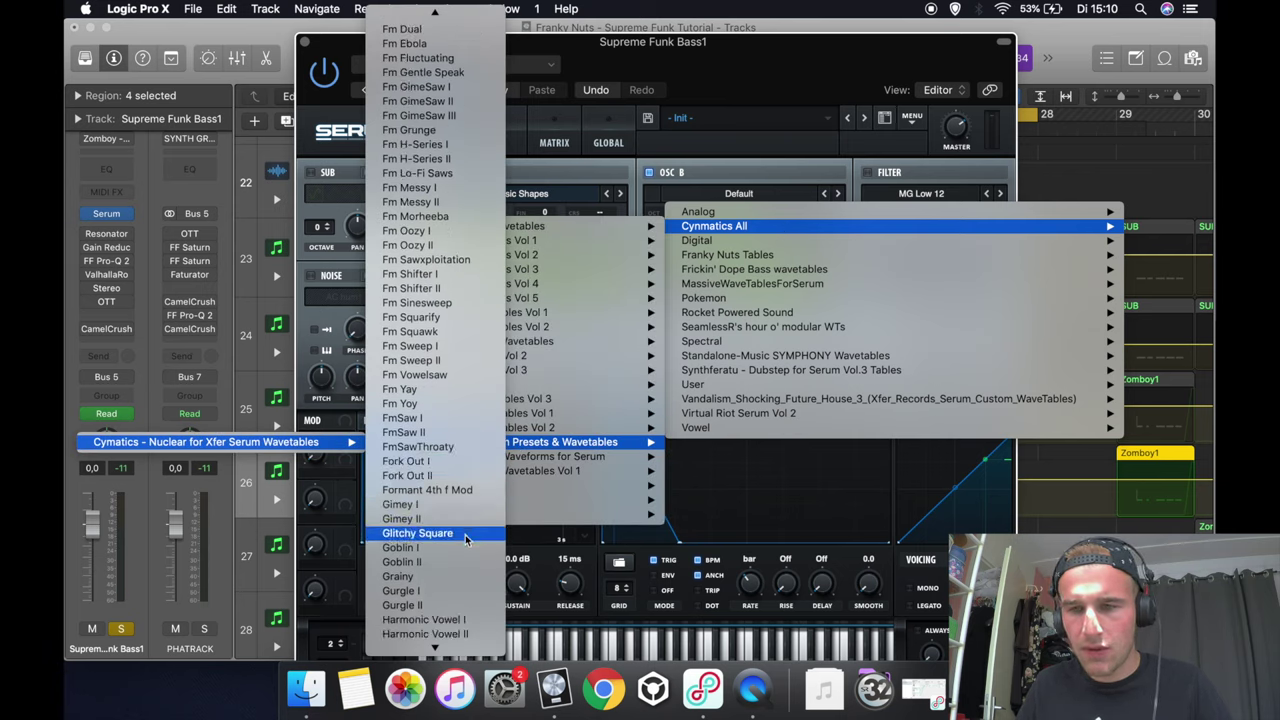
left_click(465, 537)
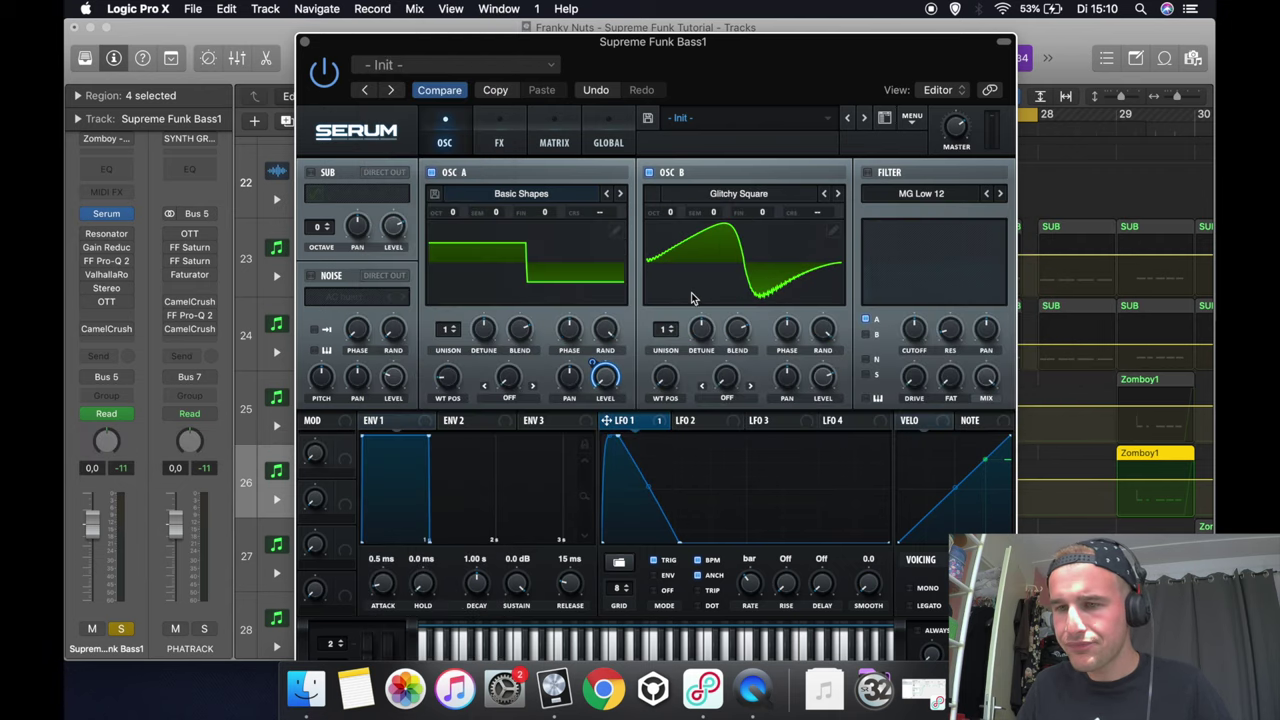
- Set oscillator B's warp mode to Sync (No Window) and raise its sync amount and wavetable position to get three repeated peaks
left_click(726, 397)
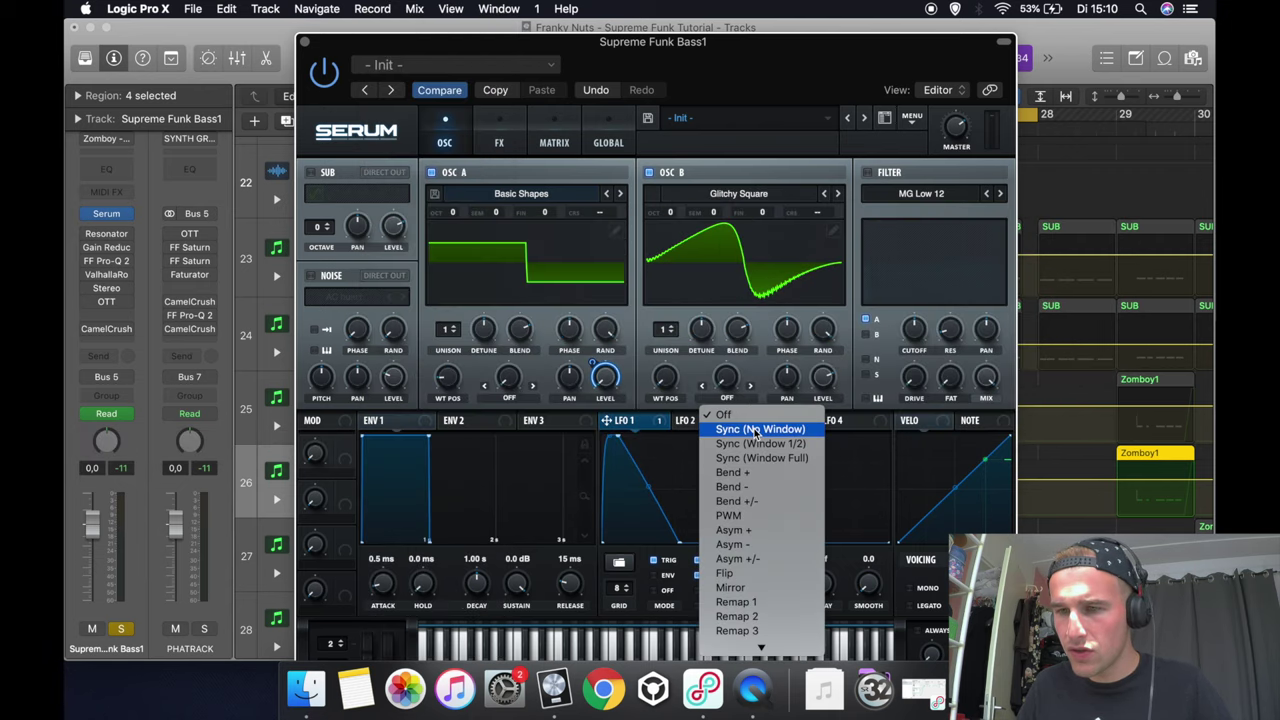
left_click(755, 428)
left_click_drag(733, 396, 727, 295)
left_click_drag(663, 385, 658, 295)
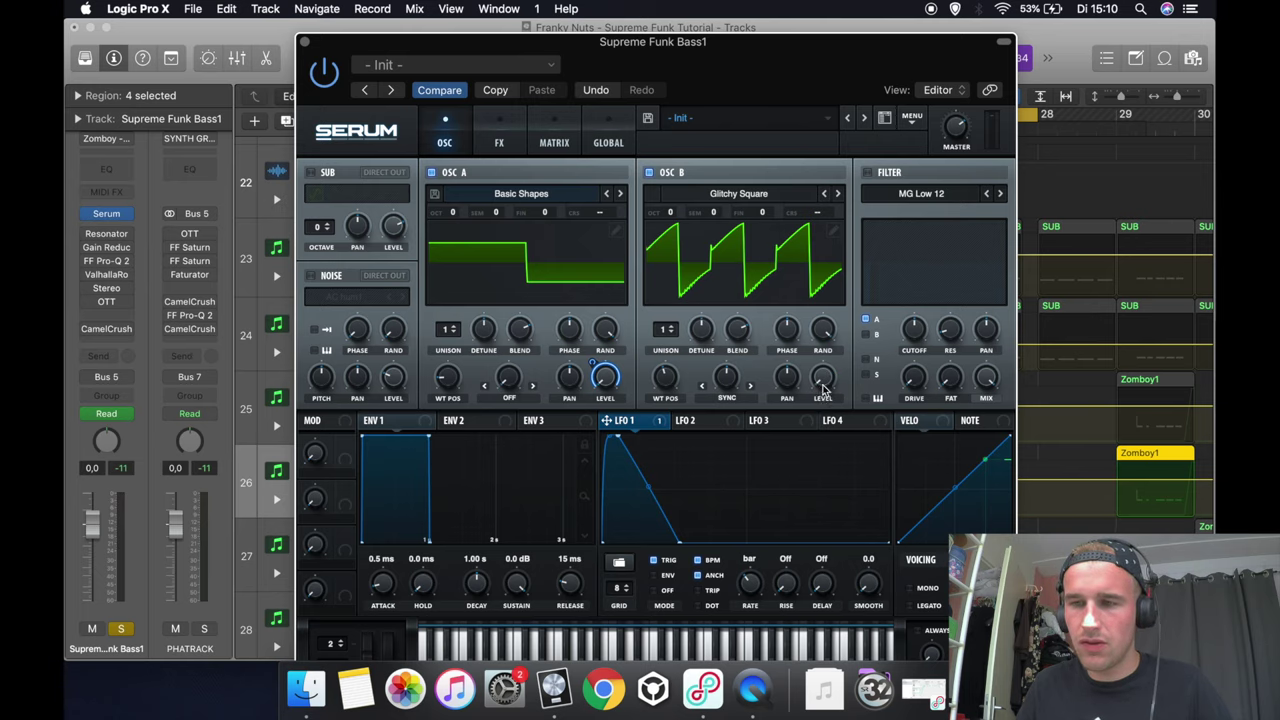
- Set oscillator A's warp mode to FM (From B) and audition the sound
left_click(519, 399)
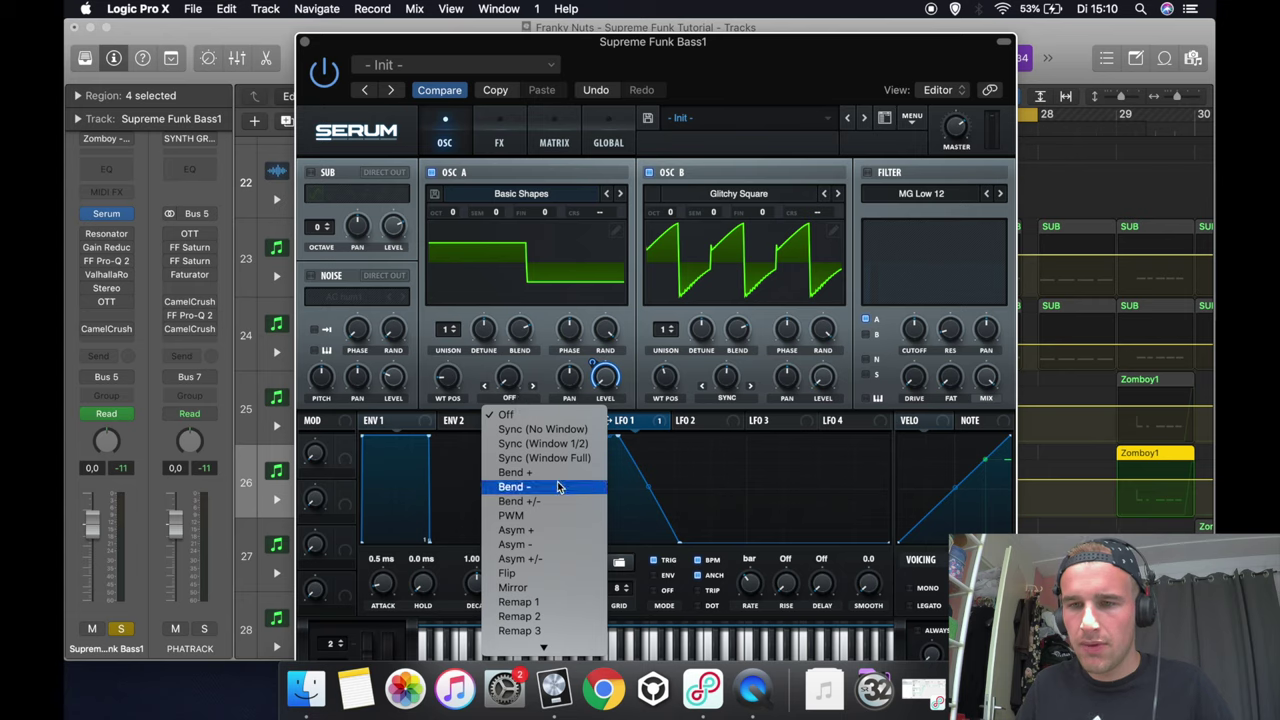
left_click(527, 587)
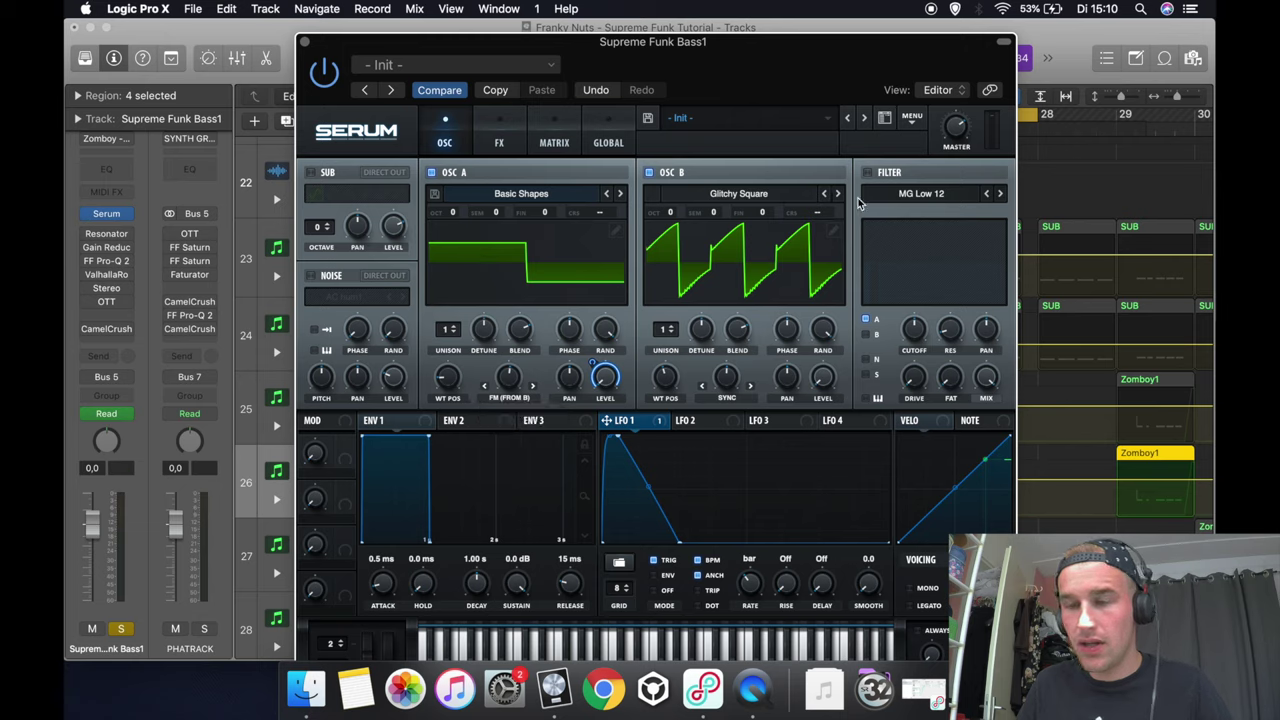
key("space")
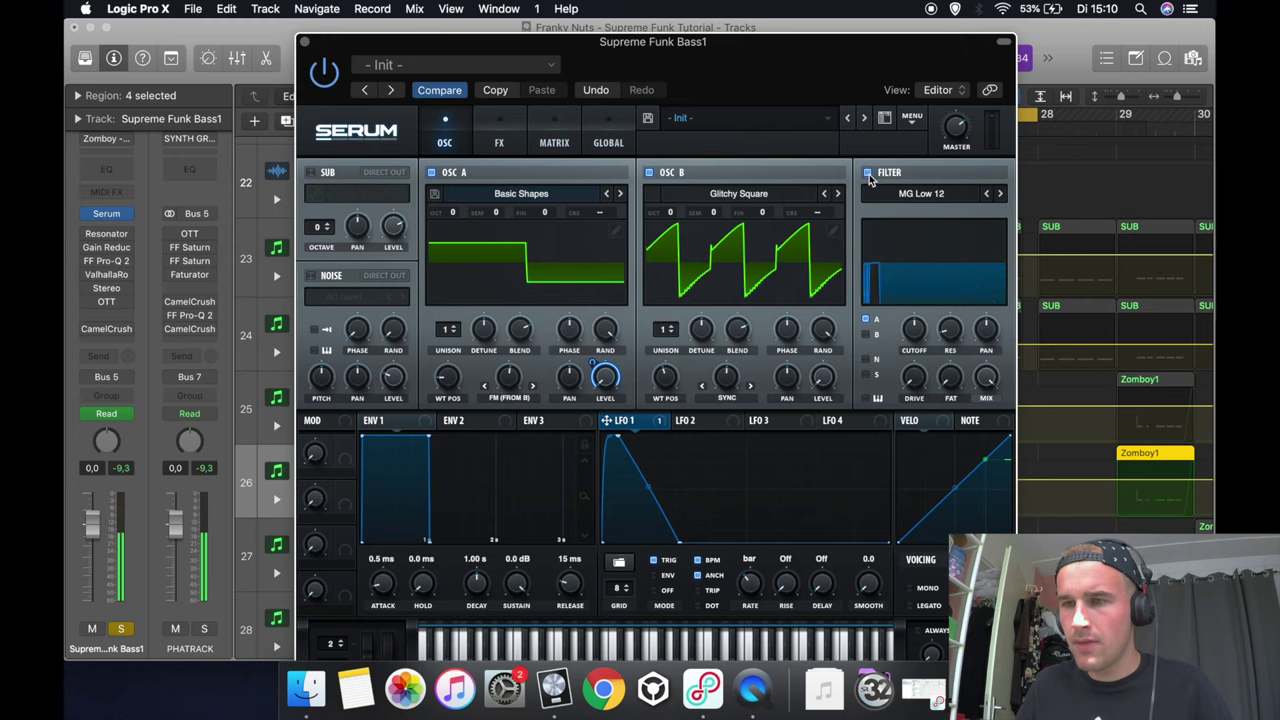
- Set the enabled filter to the Flg + flanger type, route oscillators A and B through it, and lower its cutoff
left_click_drag(796, 75, 790, 61)
left_click(903, 178)
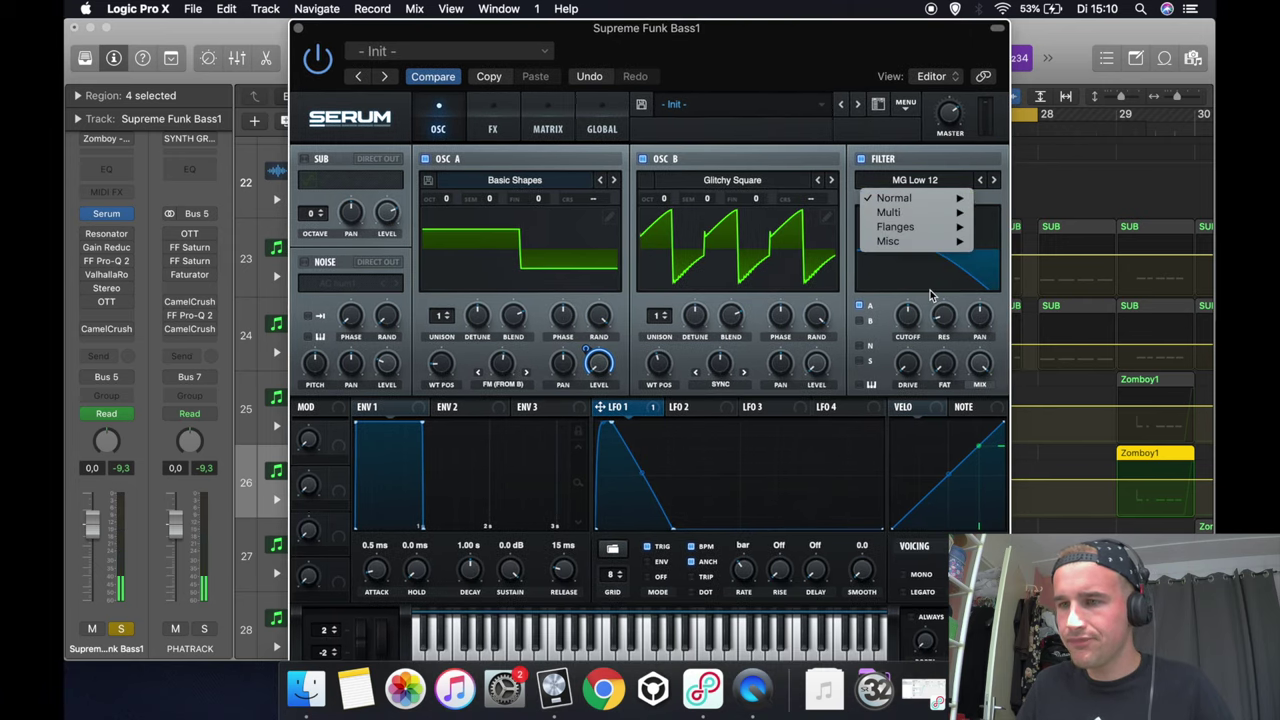
mouse_move(905, 227)
left_click(1002, 315)
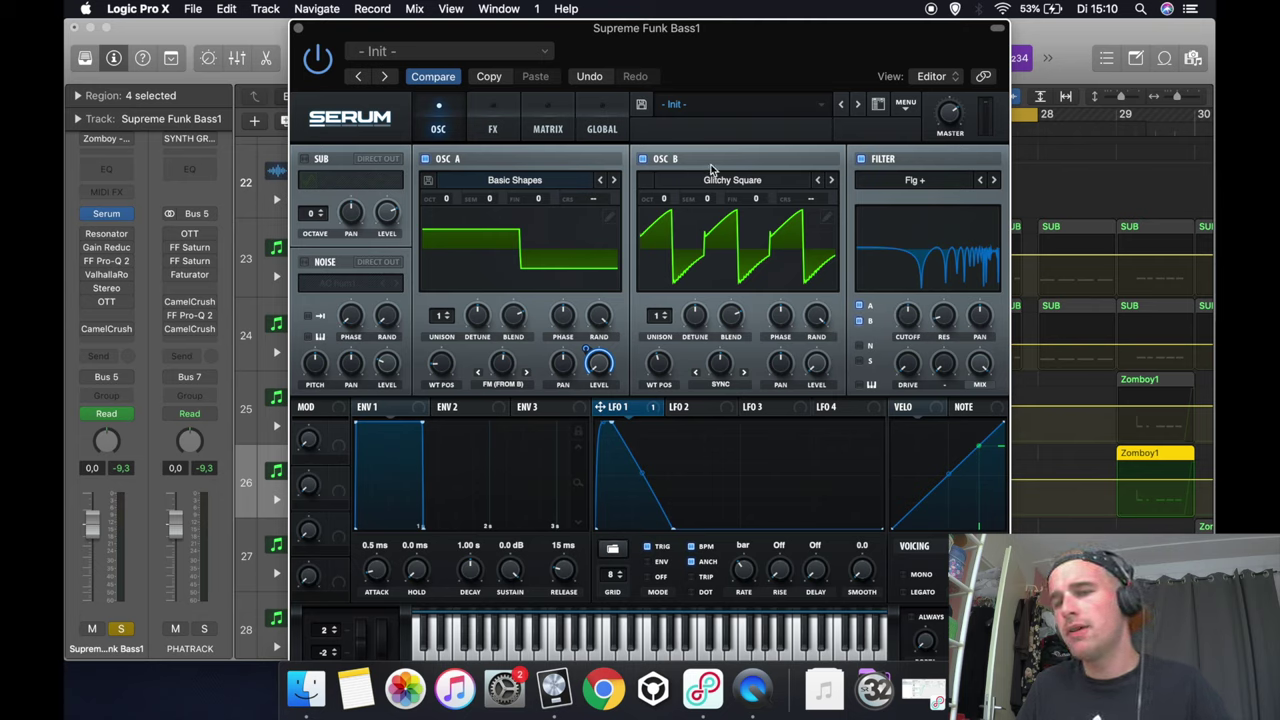
left_click_drag(908, 322, 909, 336)
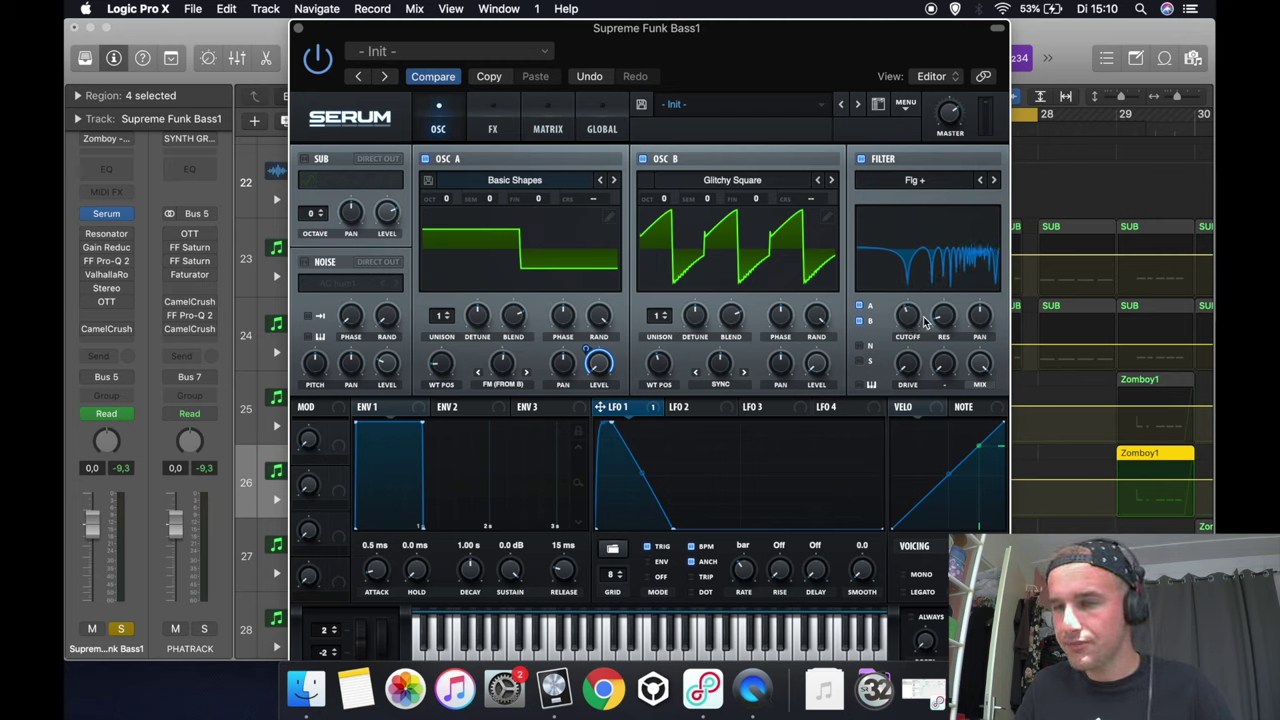
left_click_drag(909, 314, 910, 317)
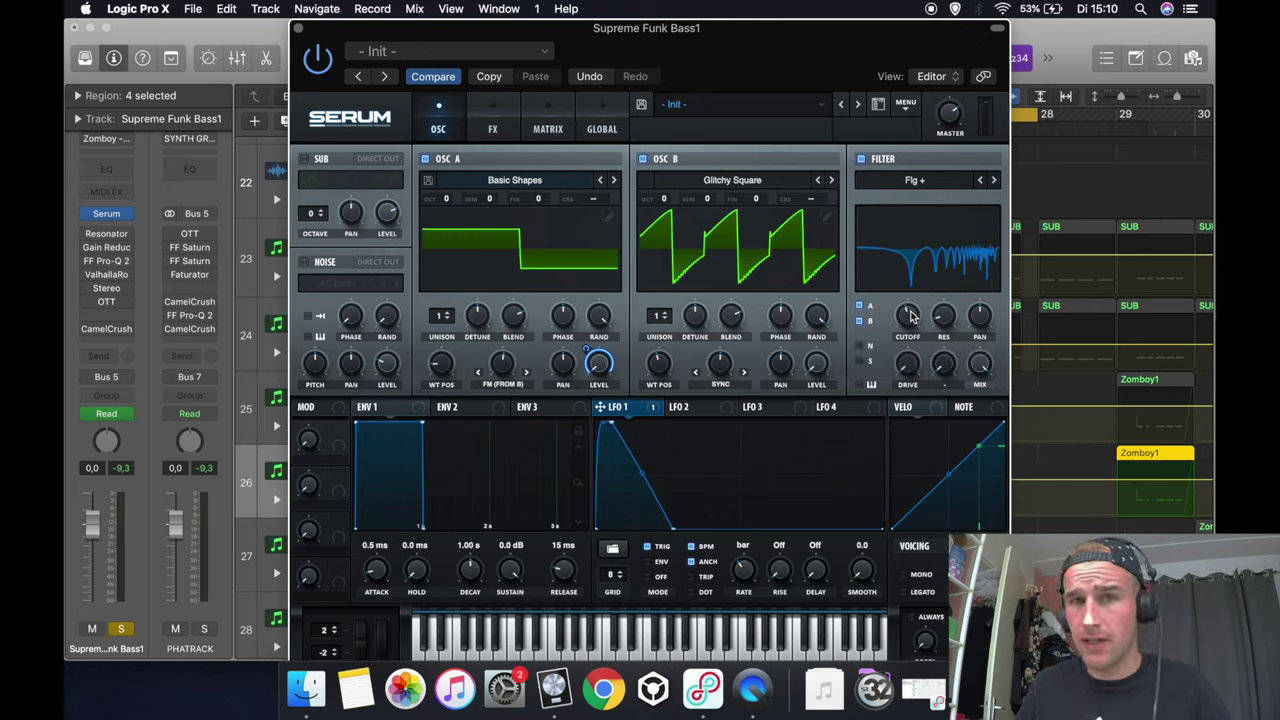
- Raise the flanger filter's resonance well above halfway and fine-tune its cutoff to around 395 Hz while auditioning the sound
left_click_drag(910, 317, 909, 316)
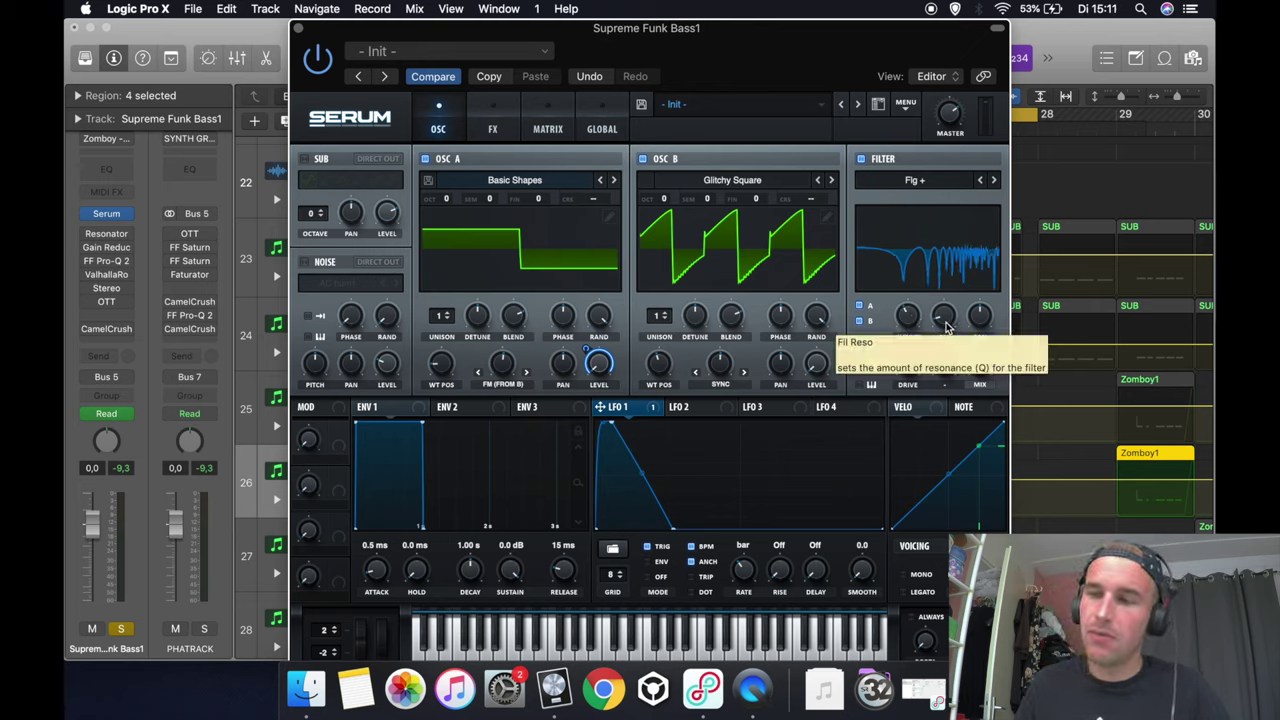
left_click_drag(946, 326, 952, 204)
left_click(946, 315)
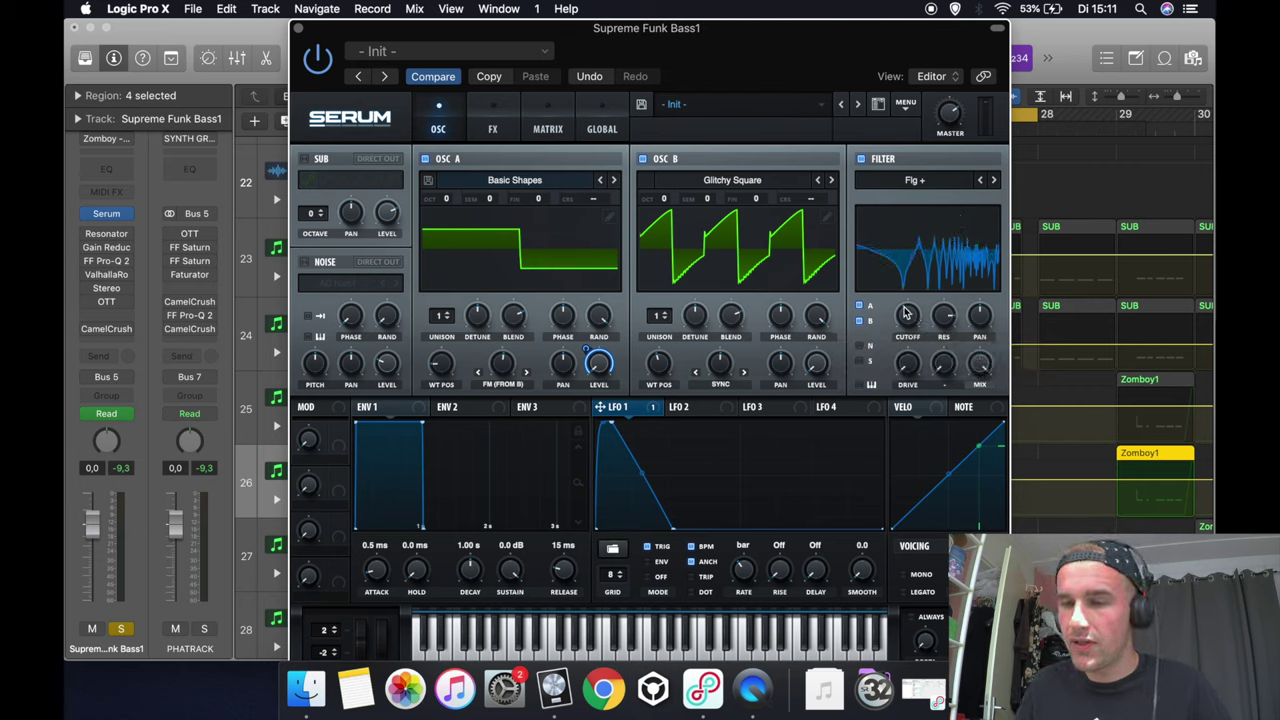
left_click(904, 316)
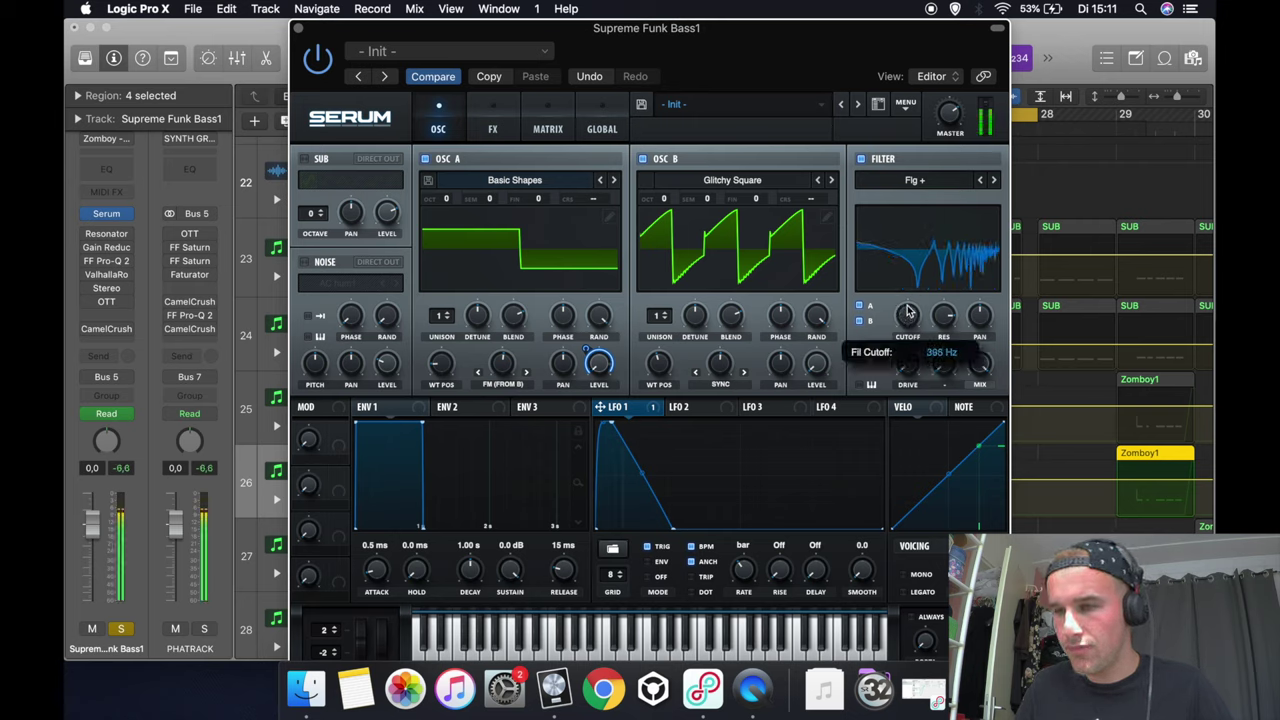
left_click_drag(906, 308, 904, 309)
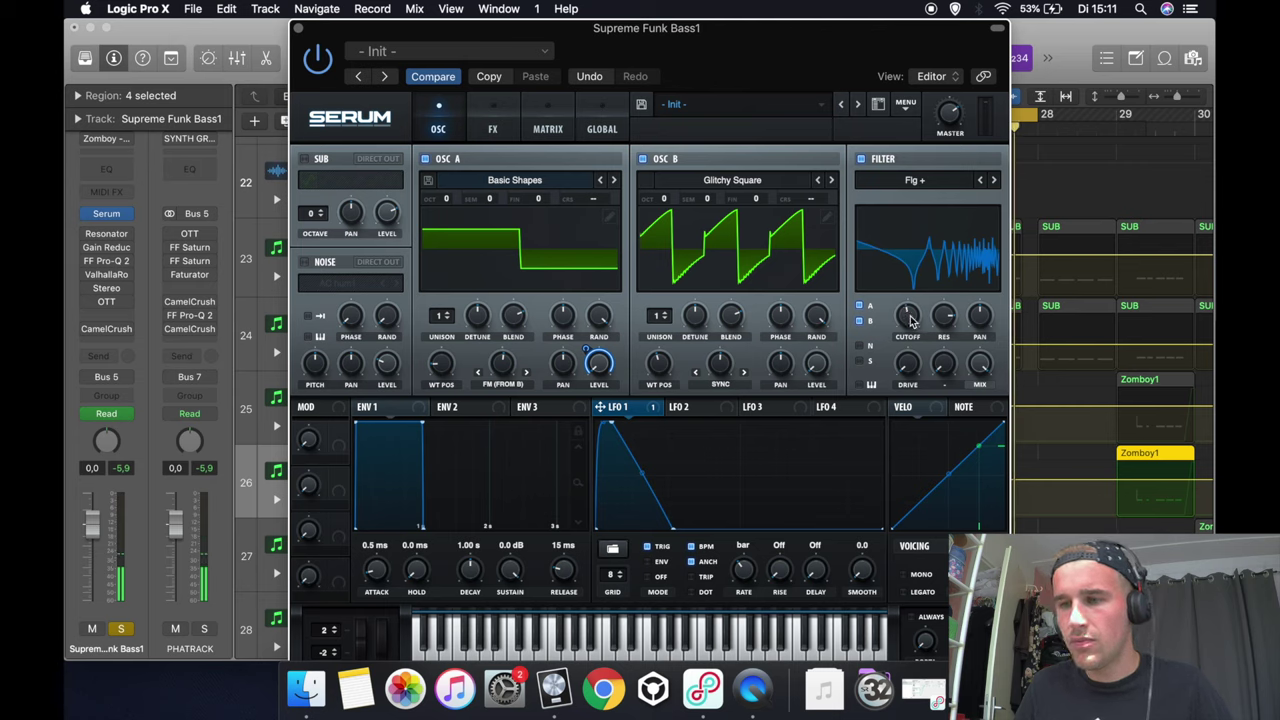
- Modulate the filter cutoff with a small amount of LFO 1 and set the filter drive to 25%
left_click_drag(618, 408, 907, 316)
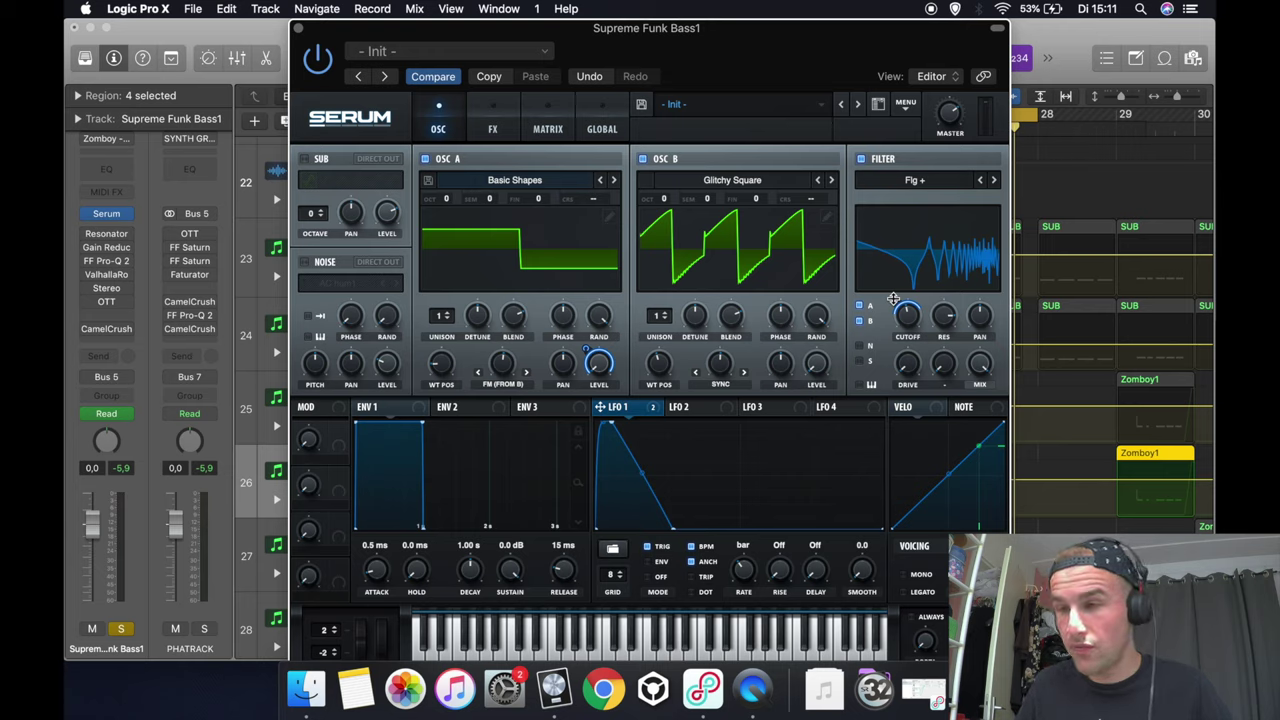
left_click_drag(894, 299, 900, 353)
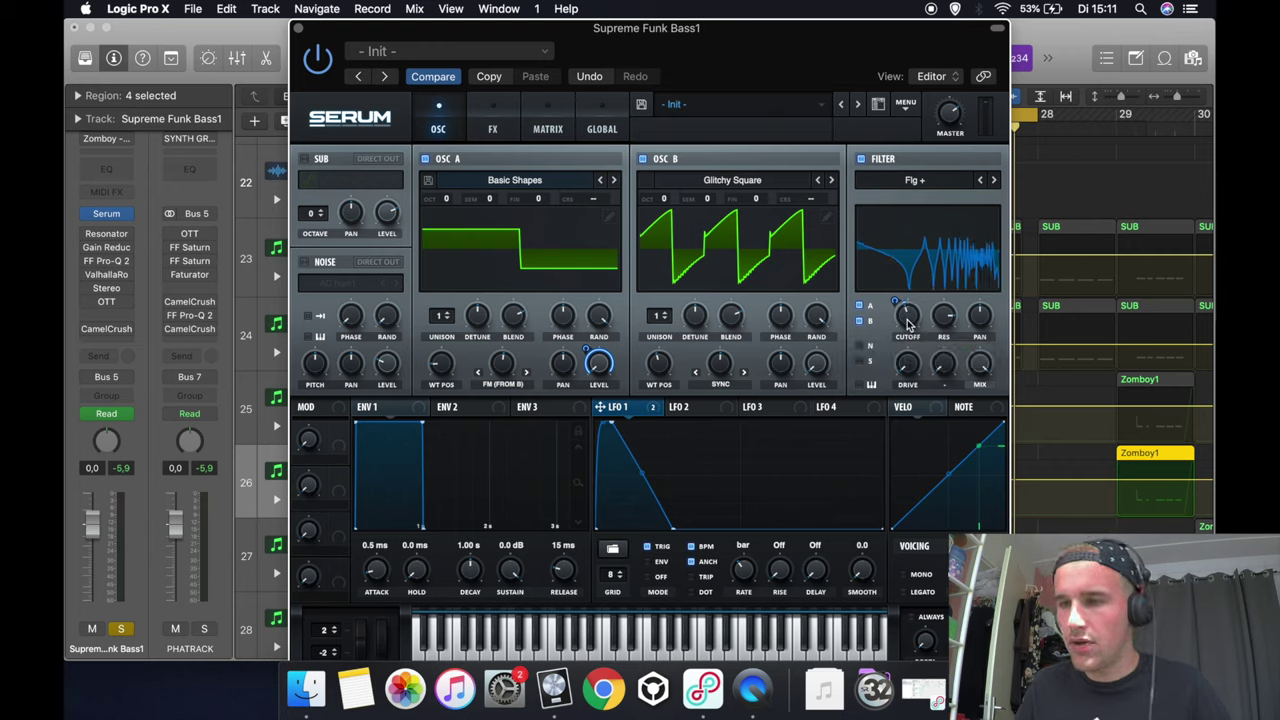
left_click_drag(908, 320, 907, 320)
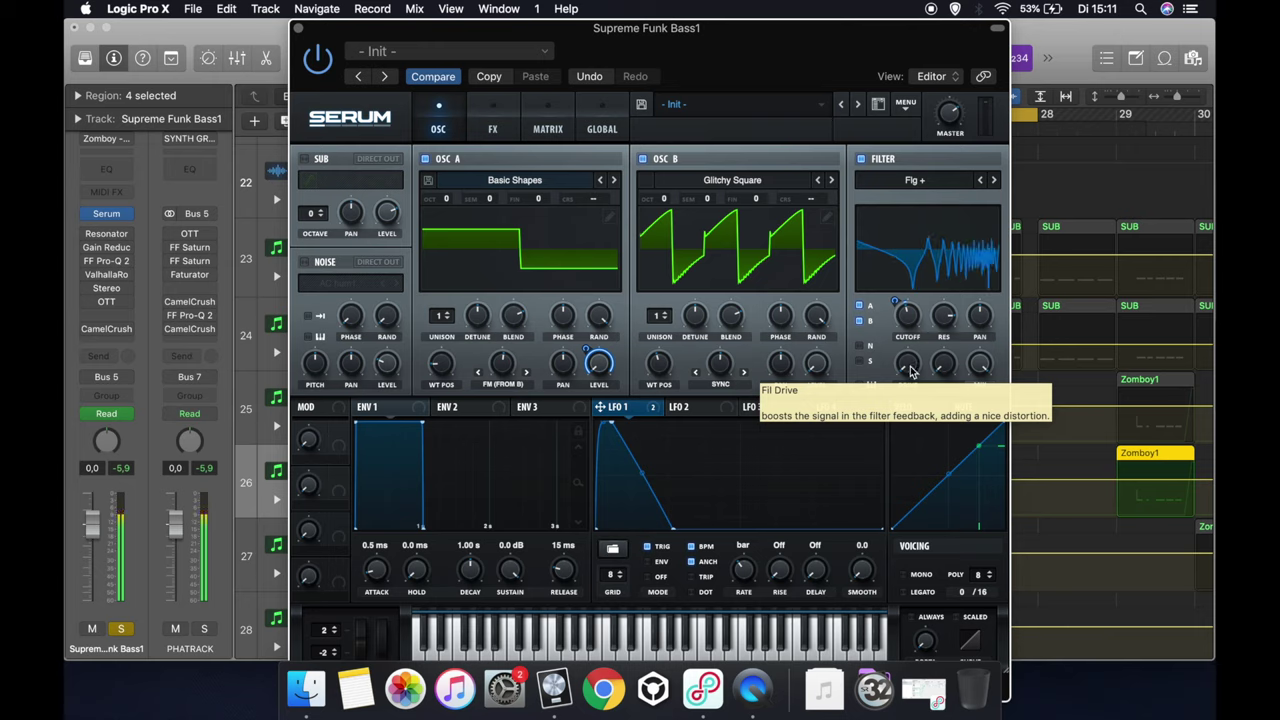
left_click_drag(912, 368, 905, 315)
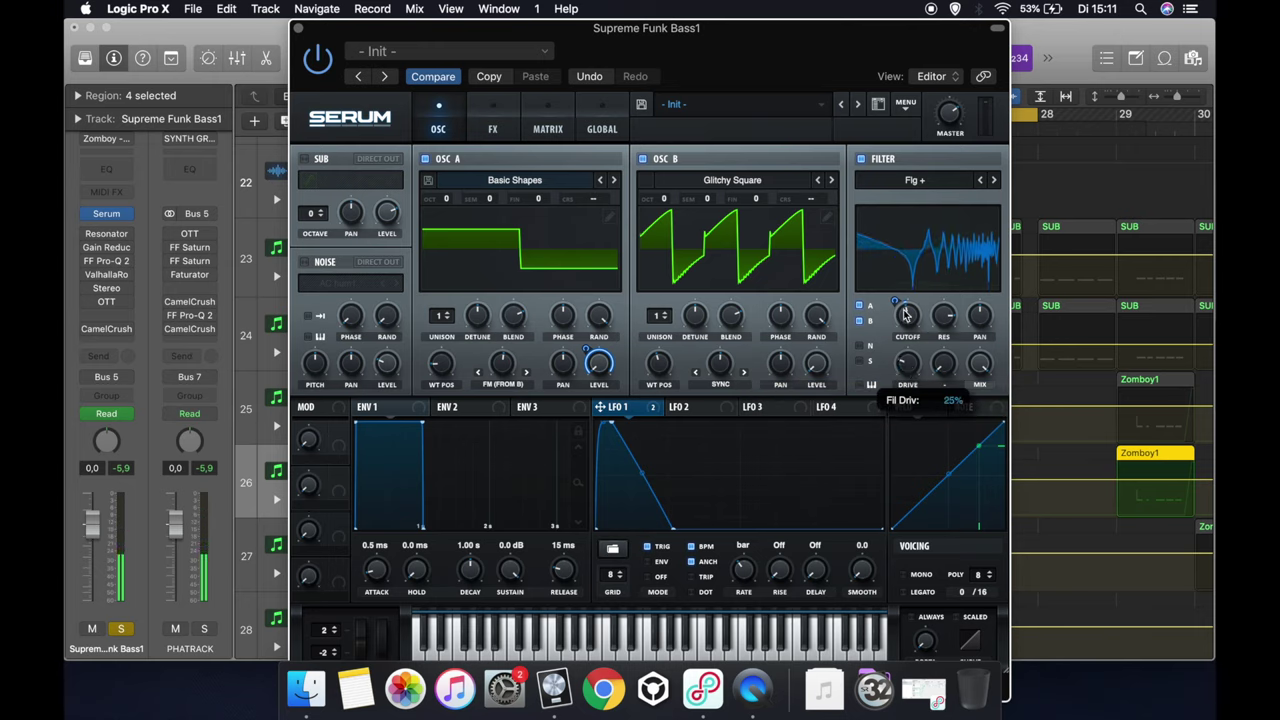
- Enable the sub oscillator with the second waveform and direct output, and modulate its level from zero with LFO 1
left_click(303, 158)
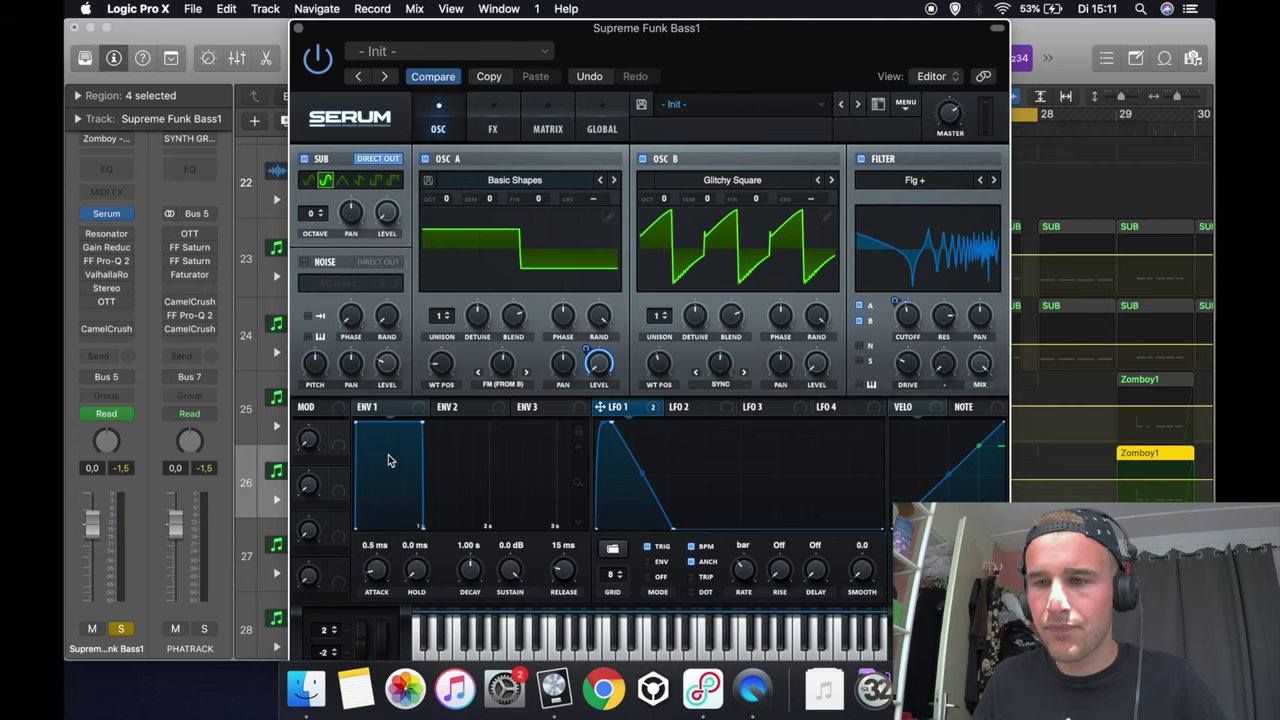
left_click_drag(604, 408, 380, 215)
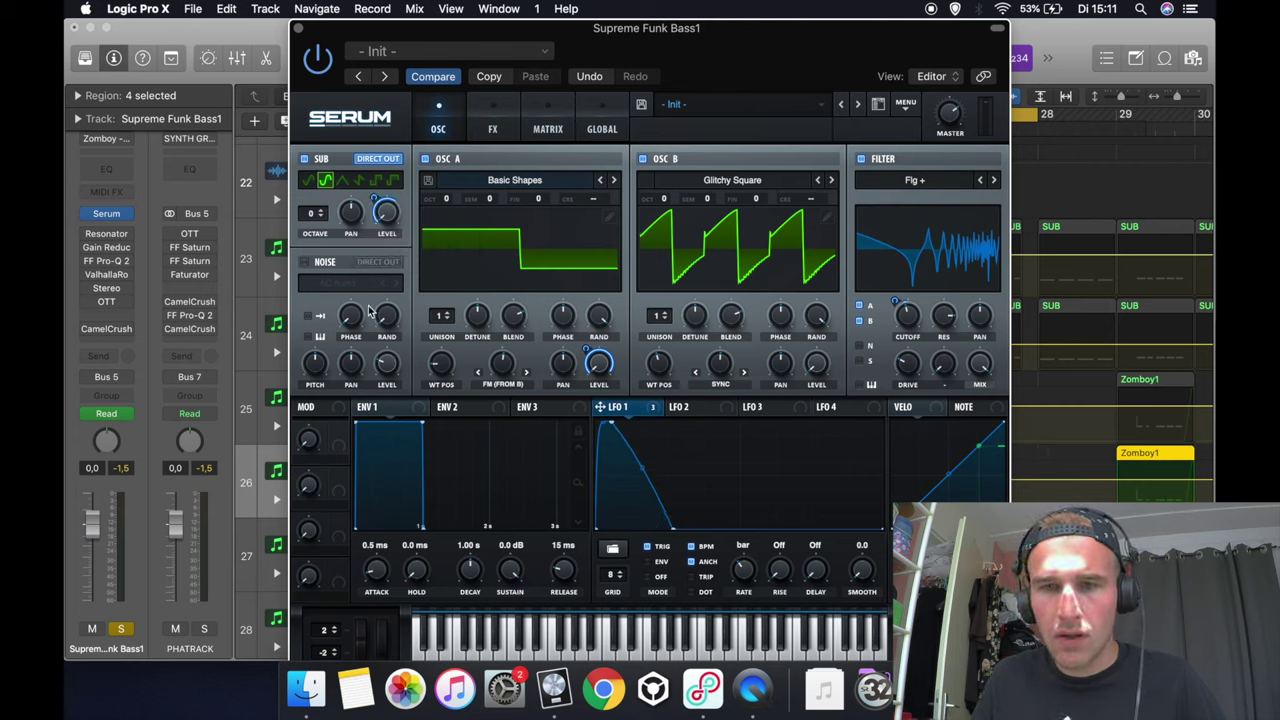
left_click(313, 265)
left_click(313, 265)
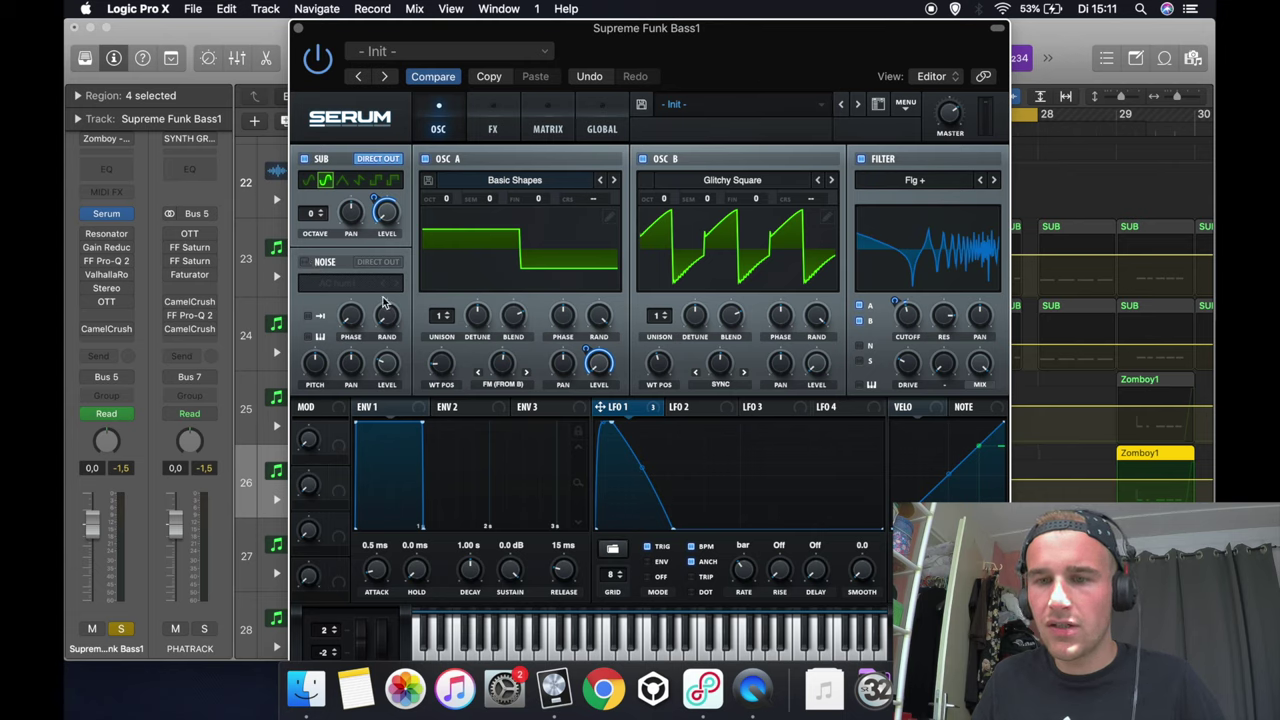
- Lengthen envelope 1's release to 57 ms and audition the patch
left_click(388, 410)
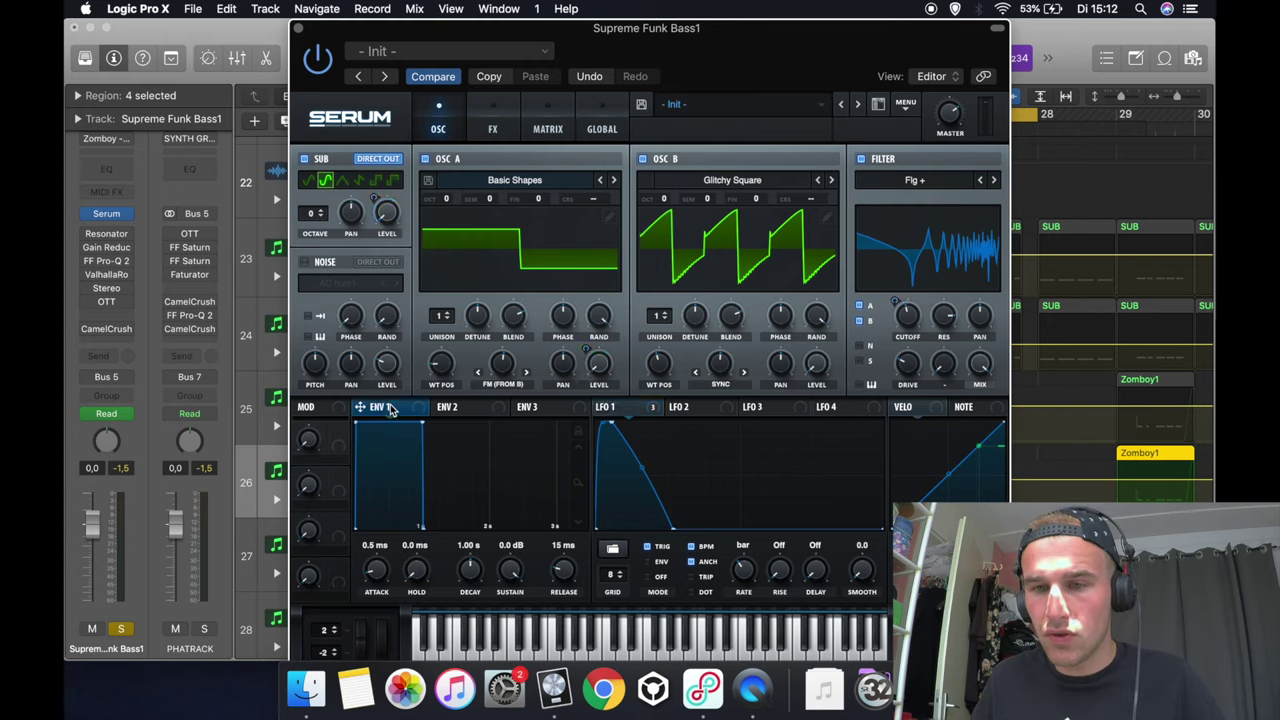
mouse_move(568, 574)
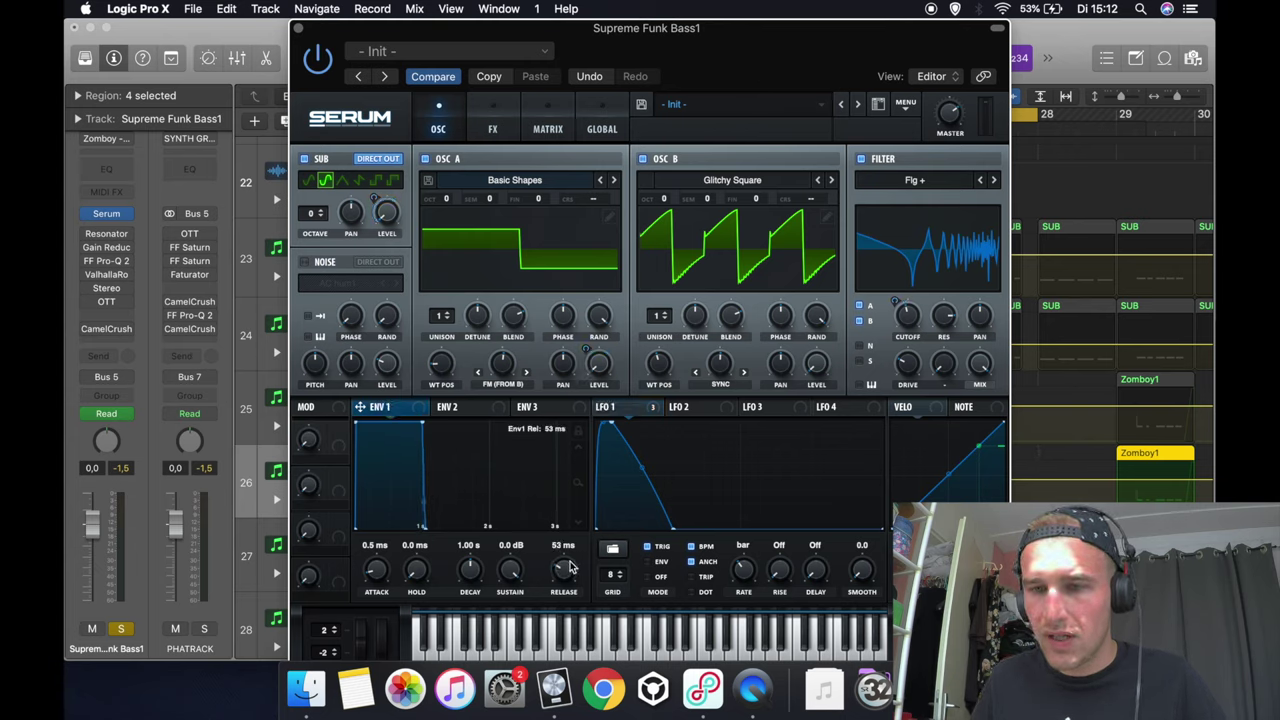
left_click_drag(571, 566, 571, 567)
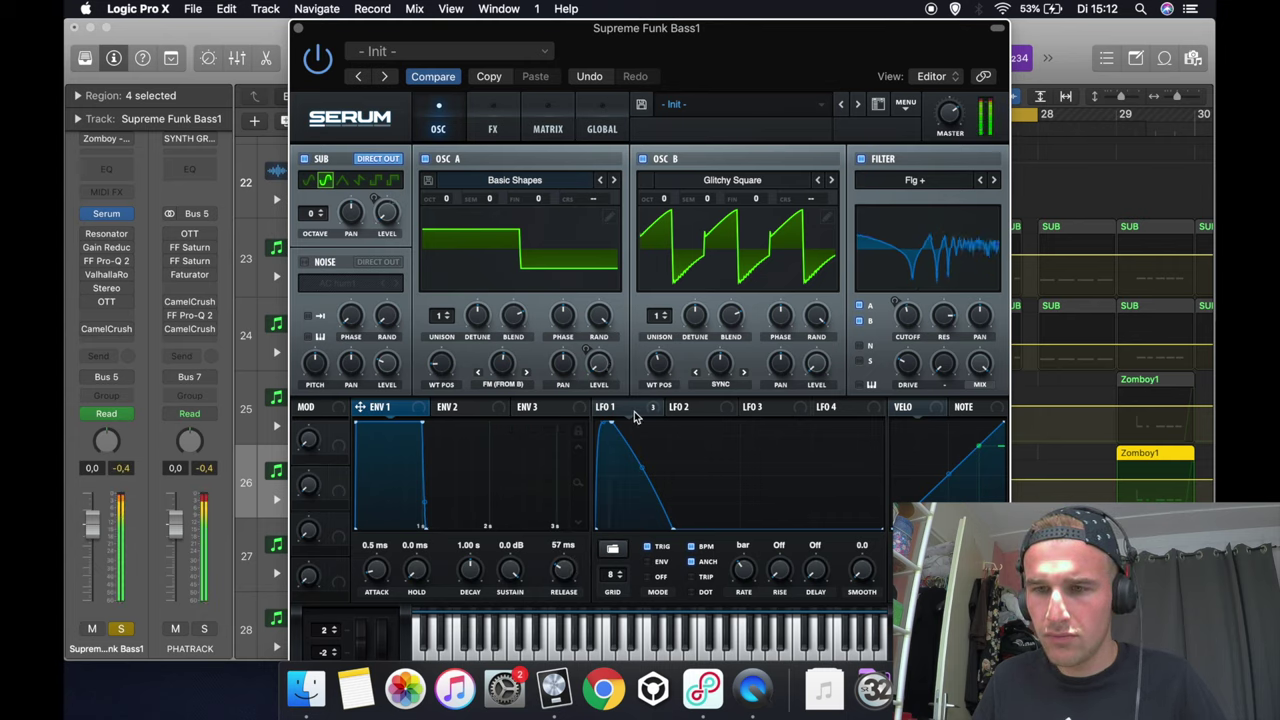
mouse_move(634, 411)
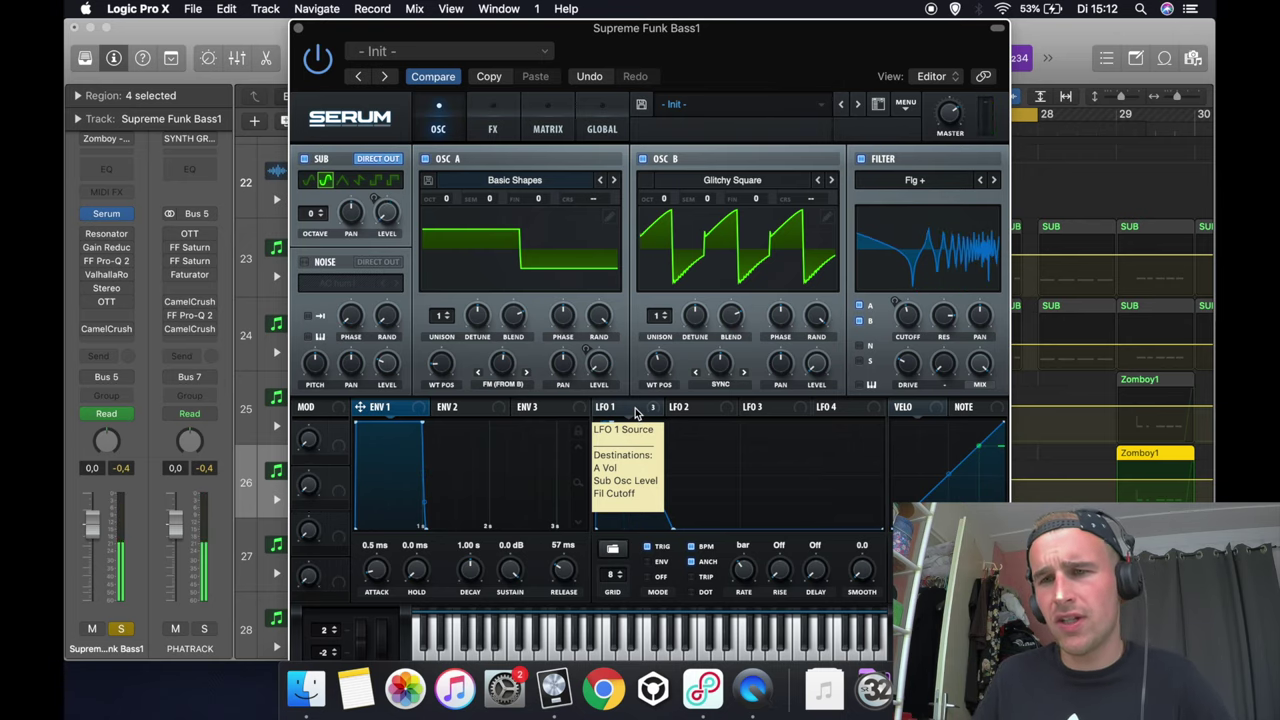
- Enable the Hyper/Dimension effect, set the Hyper mix to about 26% and raise its detune while playing back
left_click(492, 122)
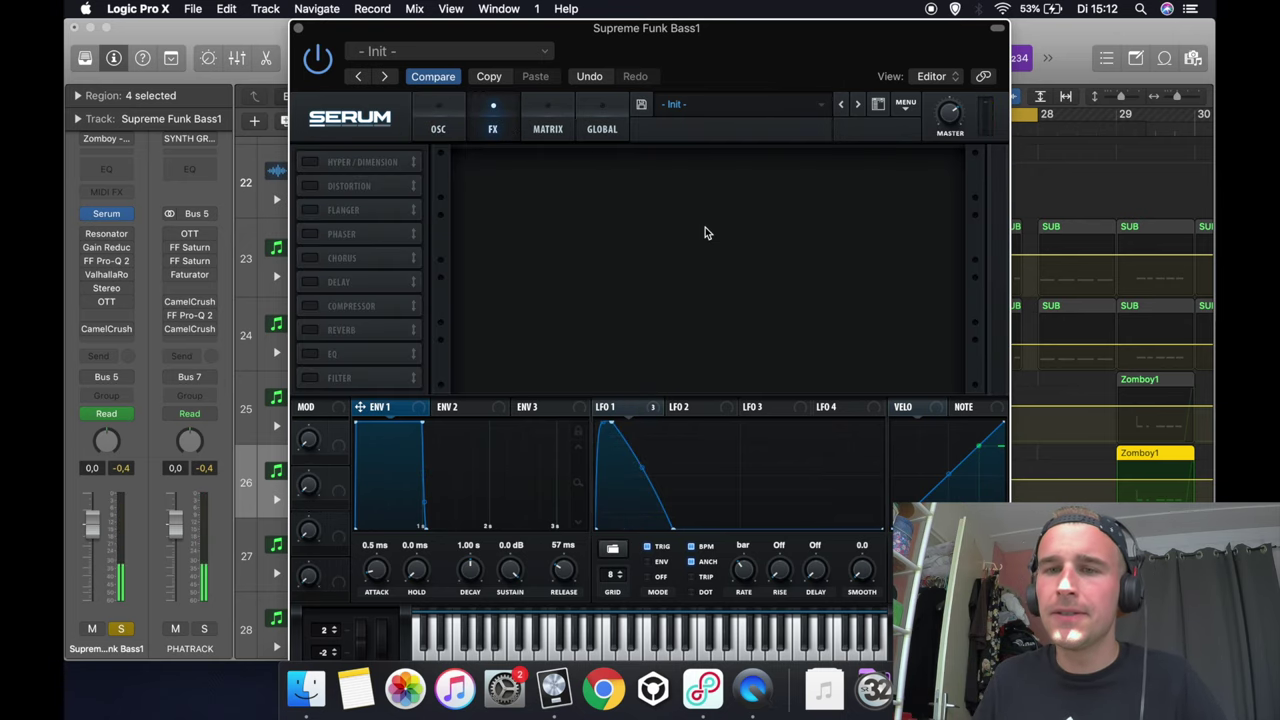
left_click(440, 136)
left_click(480, 136)
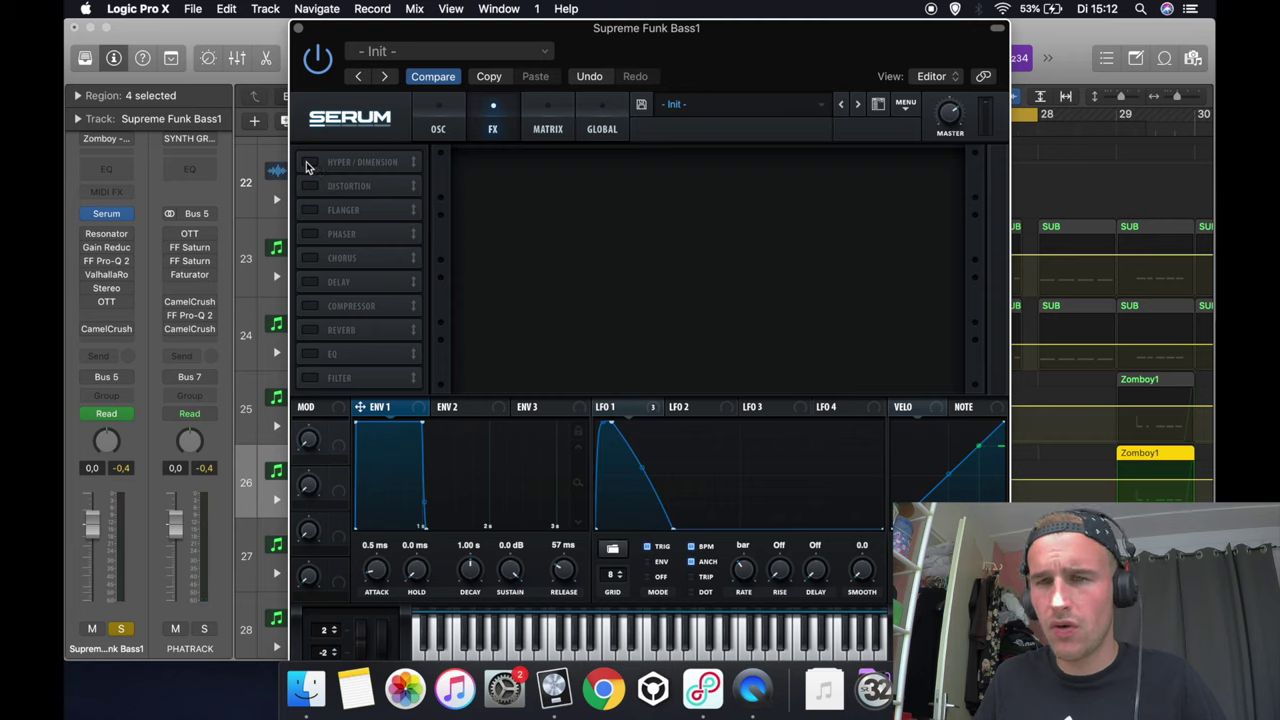
left_click(309, 163)
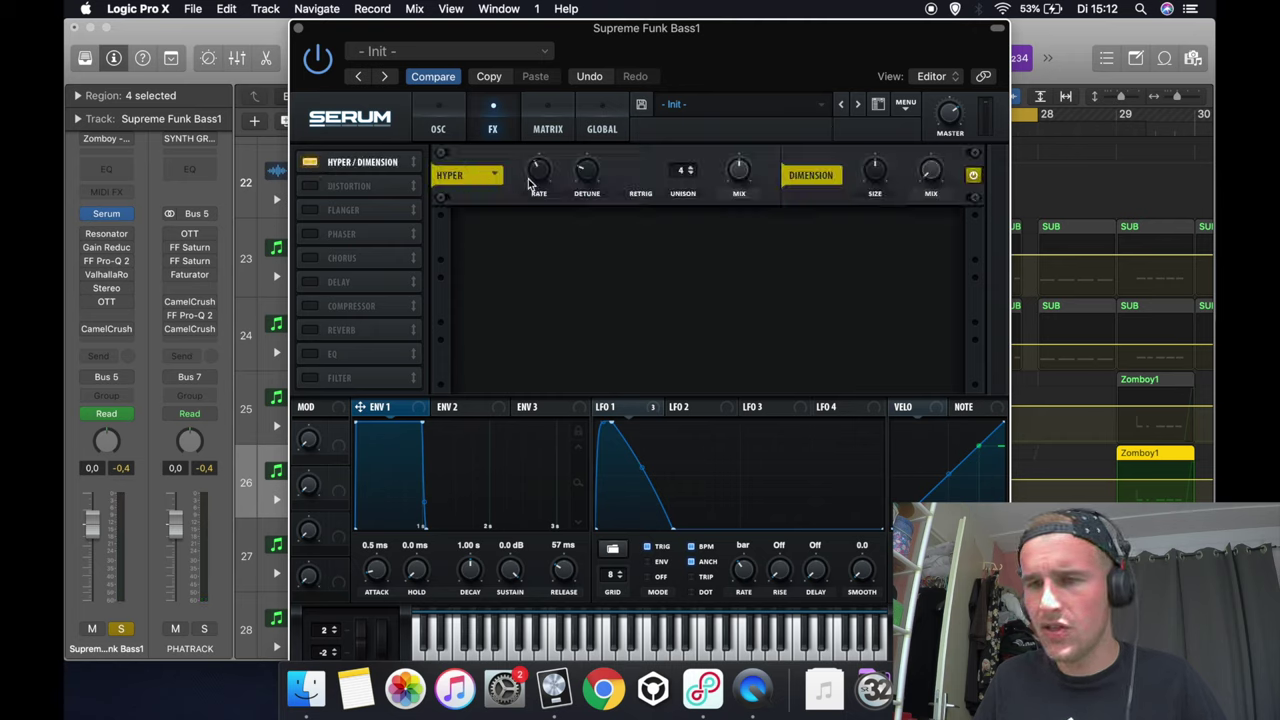
left_click_drag(752, 165, 745, 196)
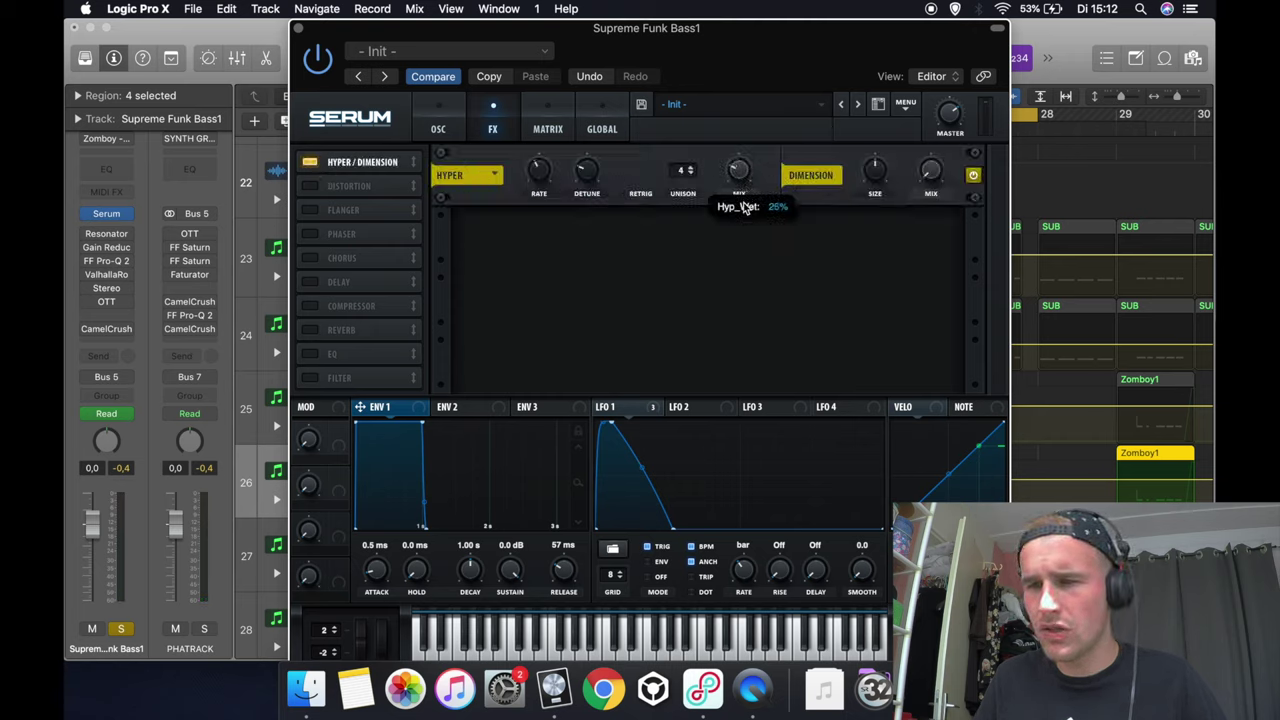
left_click_drag(597, 180, 595, 97)
key("space")
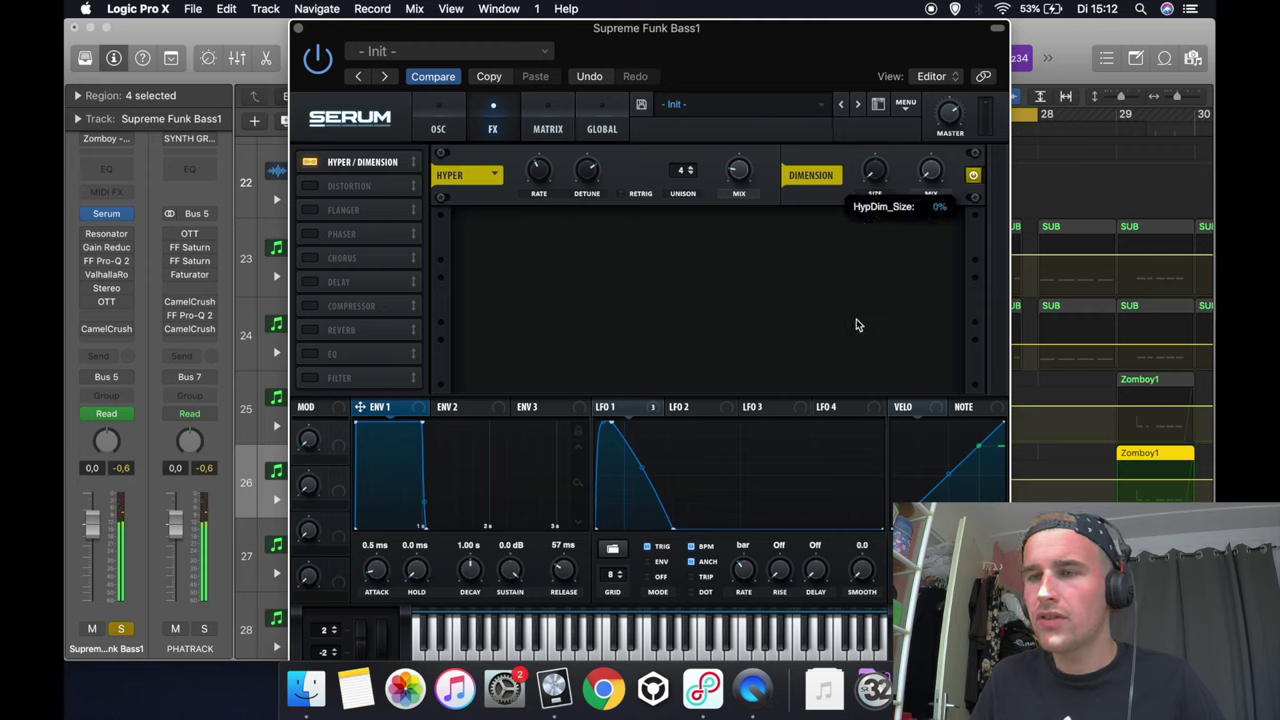
- Set the Dimension size to 0% and raise the Dimension mix to roughly a quarter
mouse_move(876, 172)
scroll(876, 172, "down", 2)
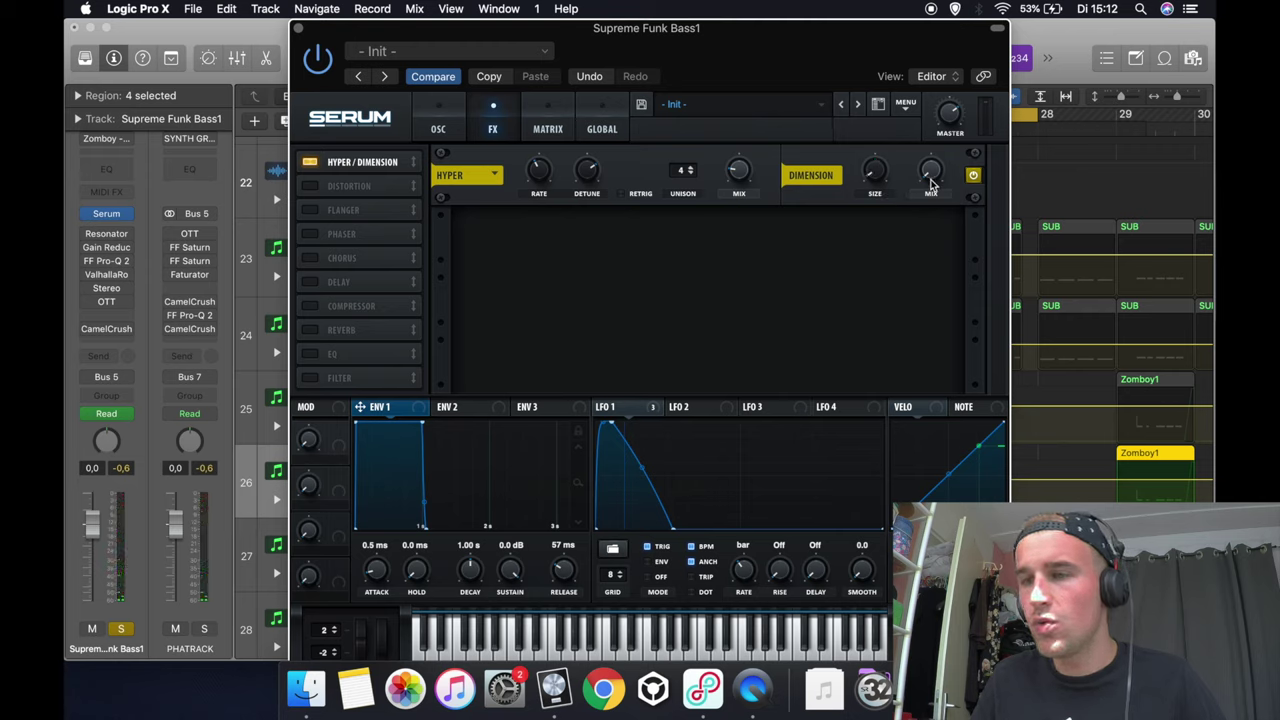
left_click_drag(930, 178, 924, 124)
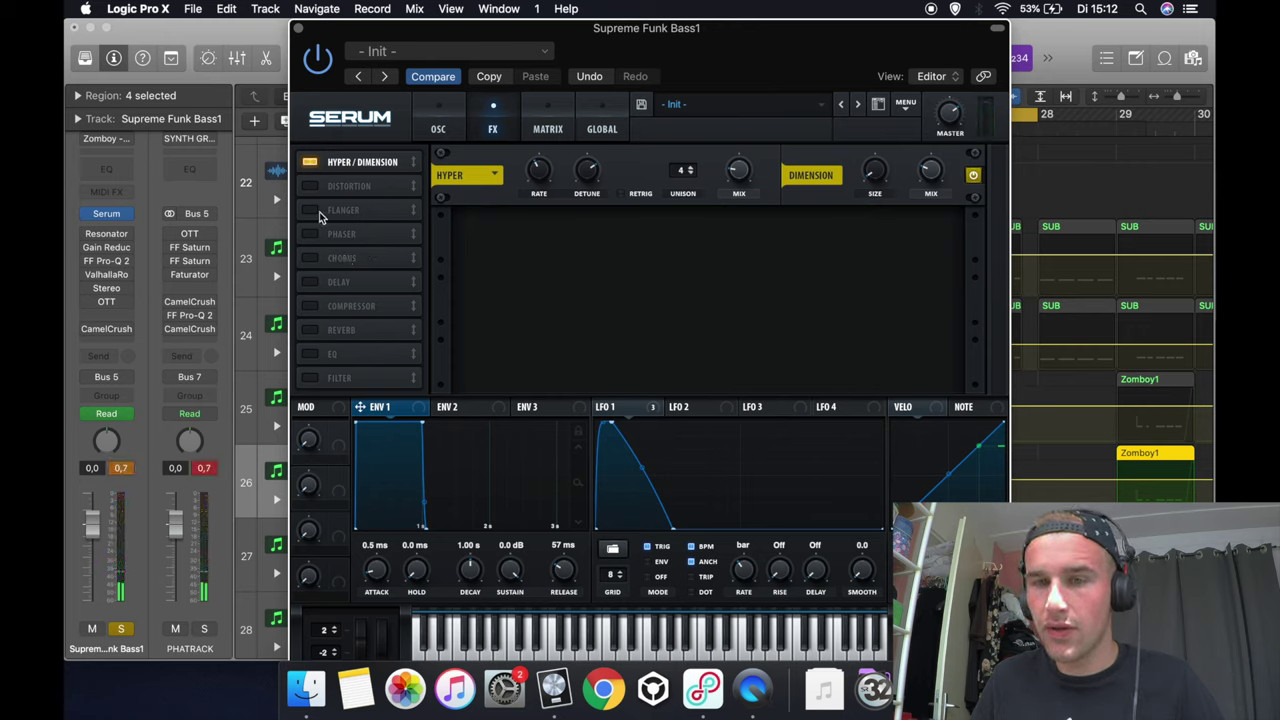
- Enable the phaser, modulating its depth and frequency slightly with LFO 1 and its frequency more strongly with the Note source
left_click(310, 236)
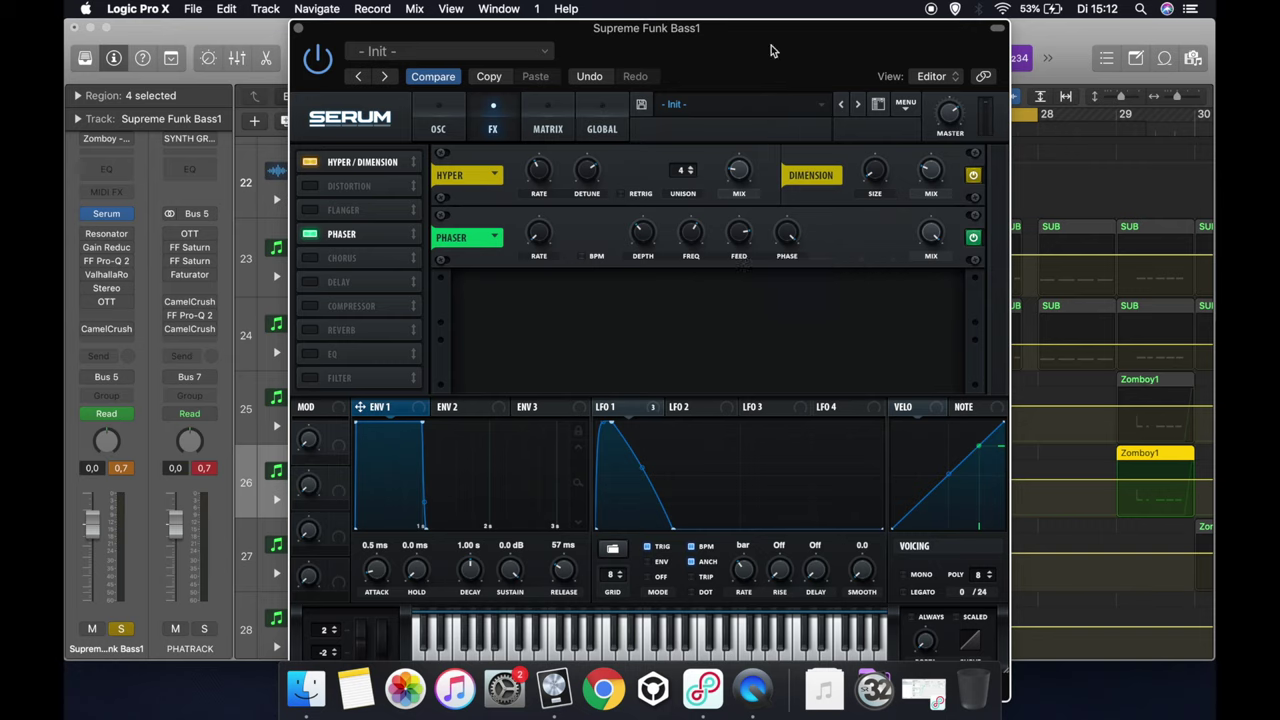
left_click_drag(638, 410, 641, 274)
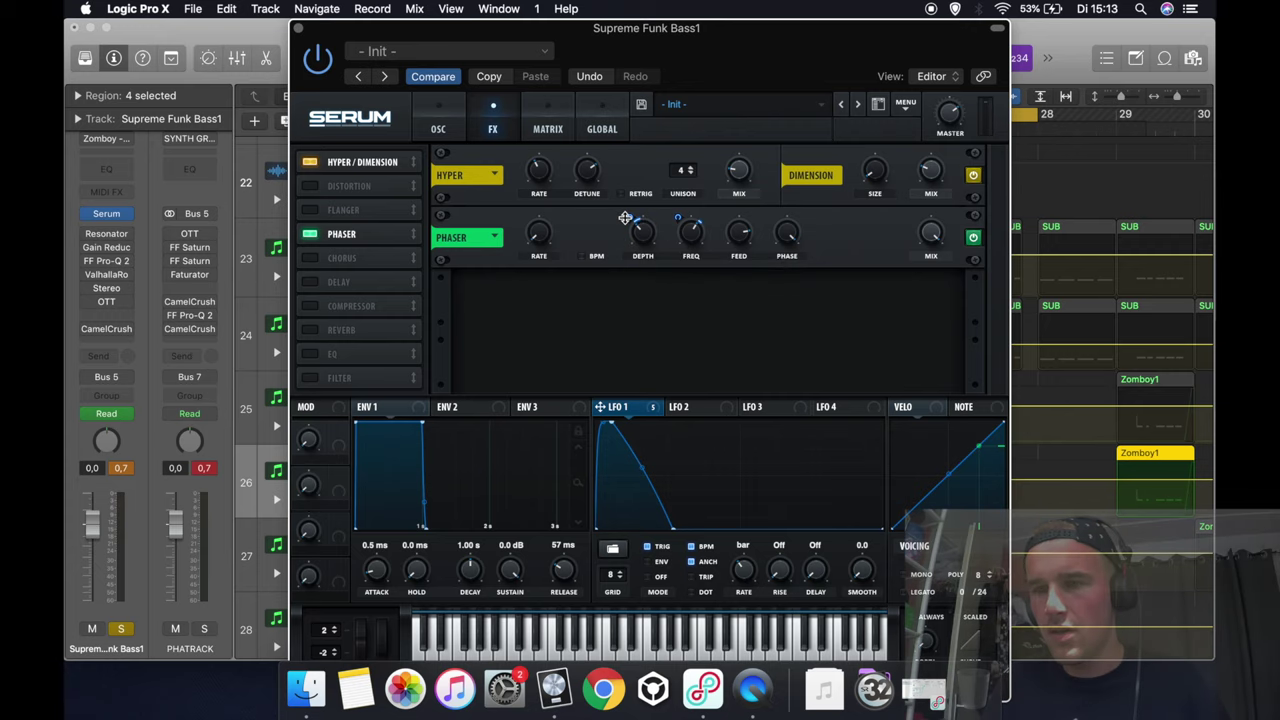
left_click(975, 408)
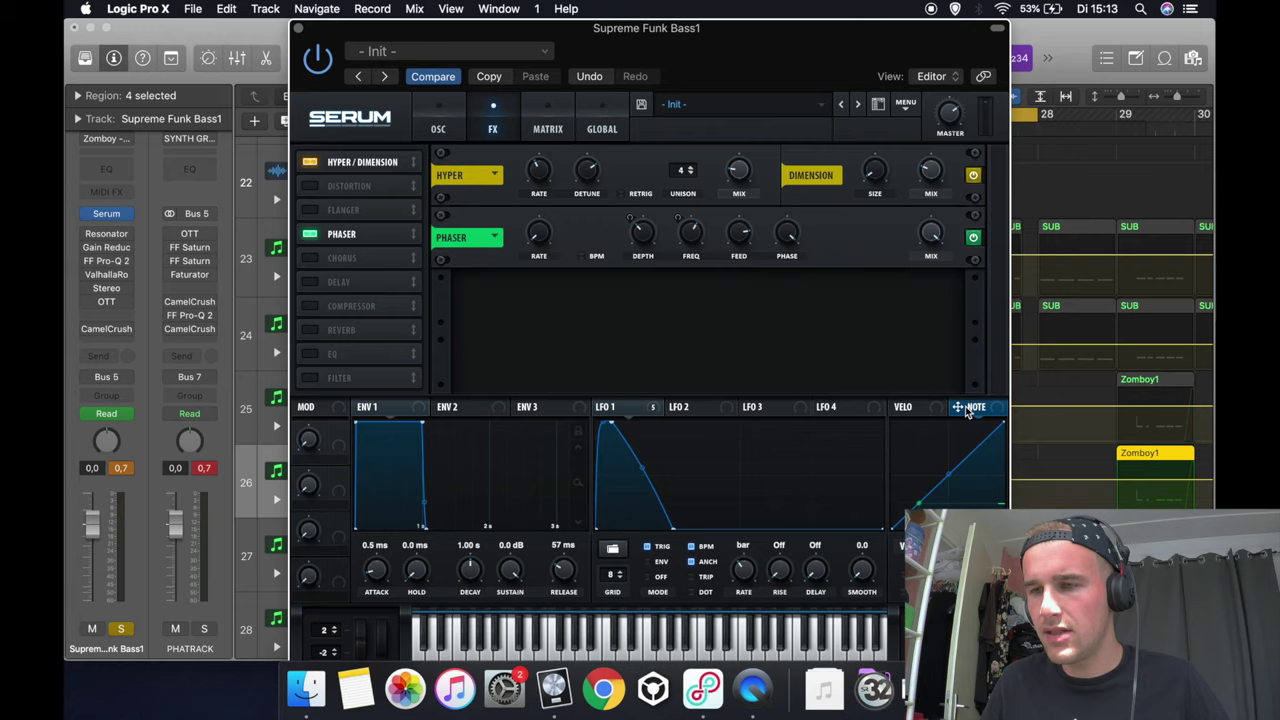
left_click_drag(968, 410, 690, 232)
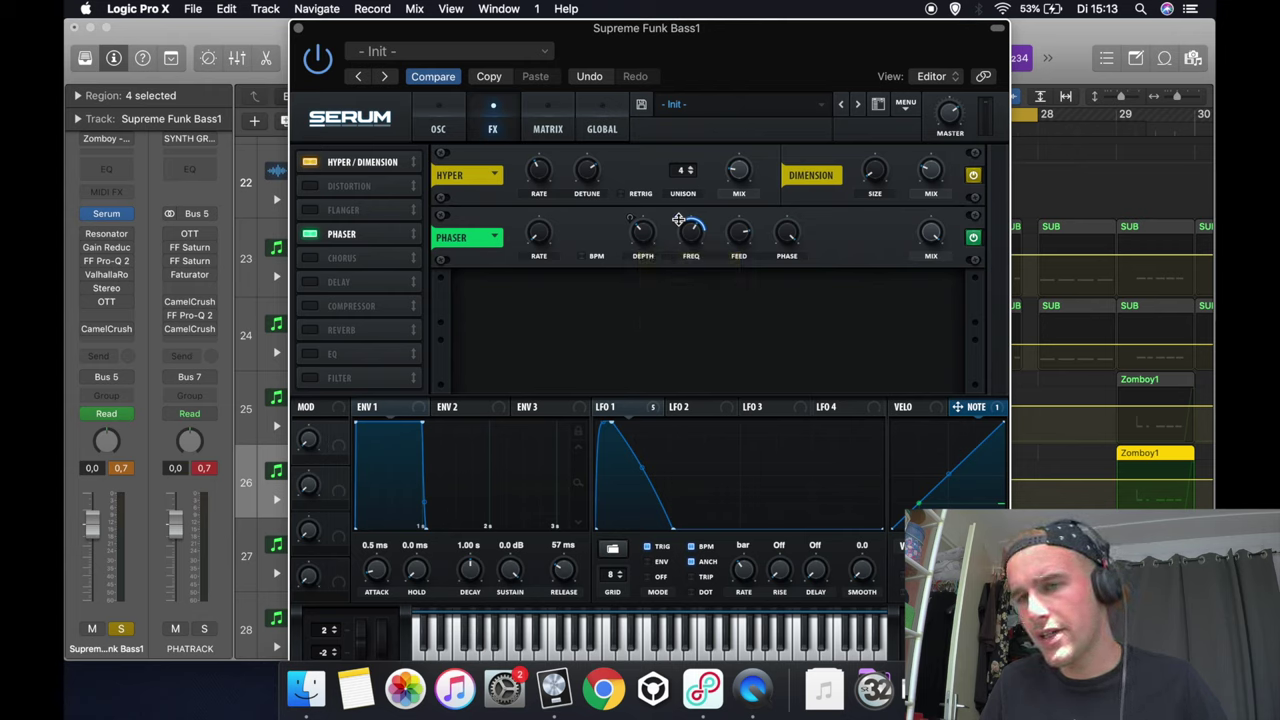
mouse_move(679, 219)
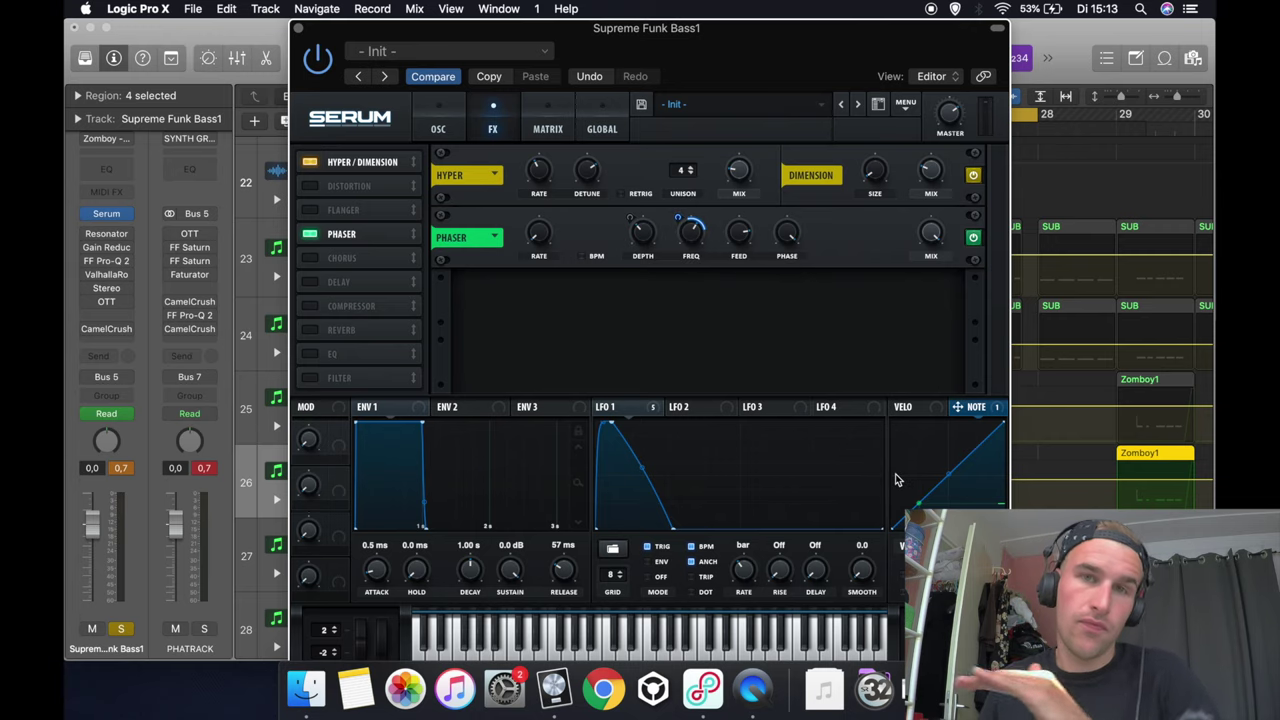
- Play low and high notes with Musical Typing to examine how the pitch moves along the Note modulation curve
key("super+k")
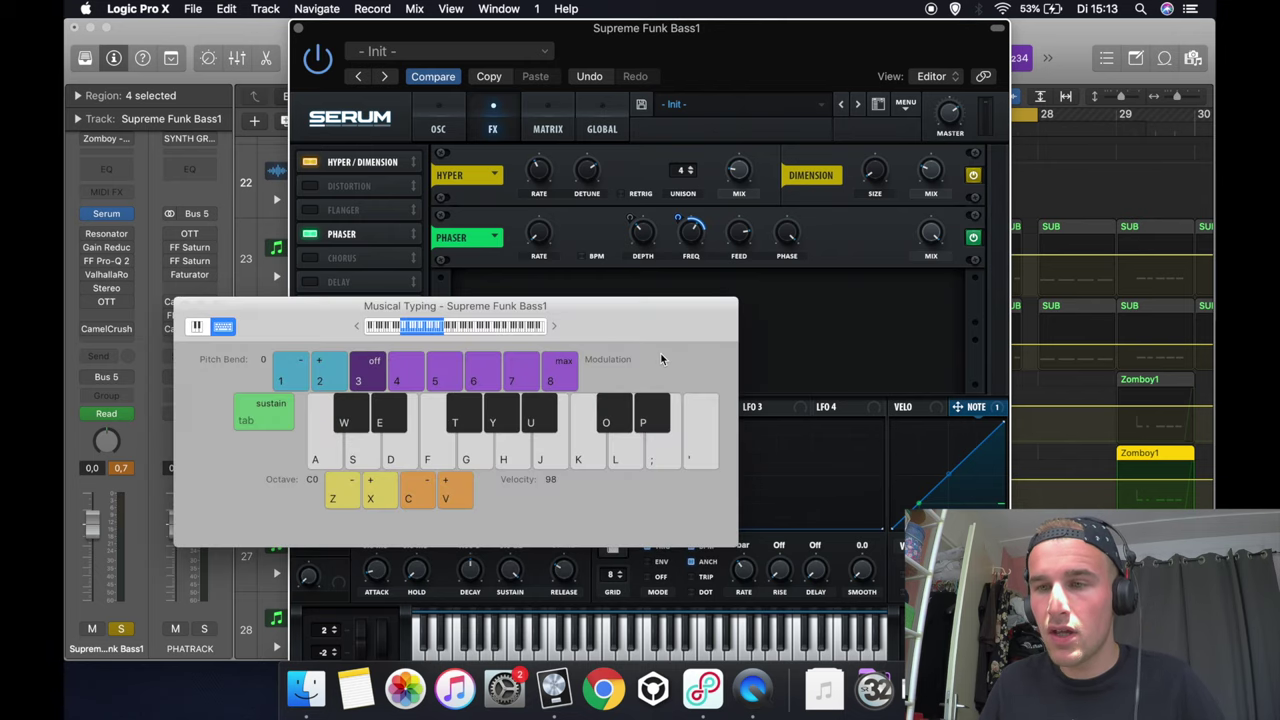
left_click_drag(660, 319, 621, 362)
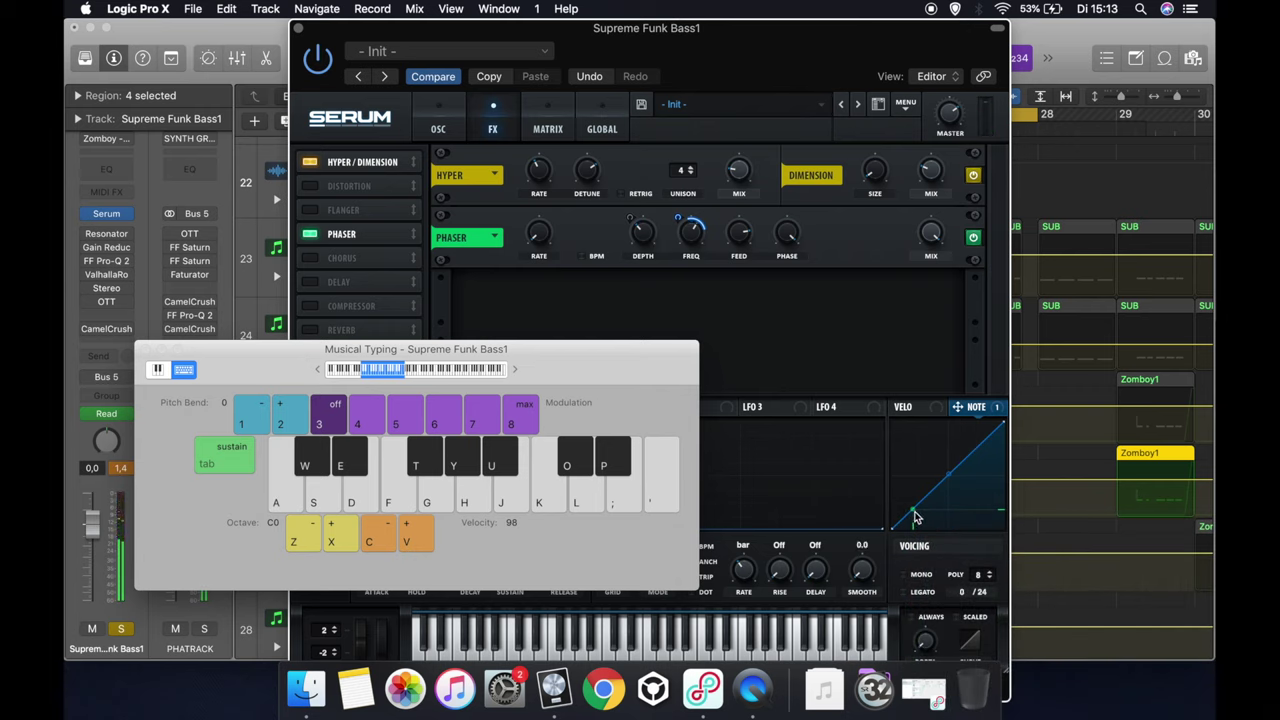
key("a")
key("f")
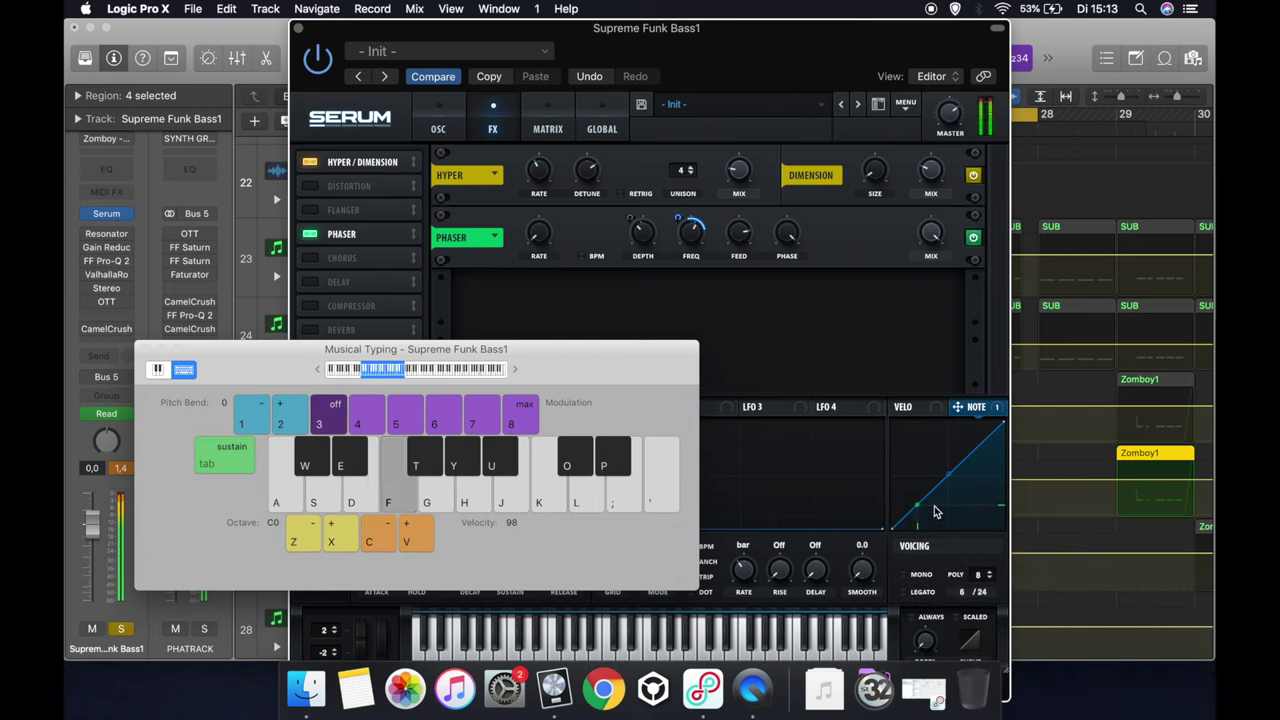
key("h")
key("k")
key("j")
key("f")
key("s")
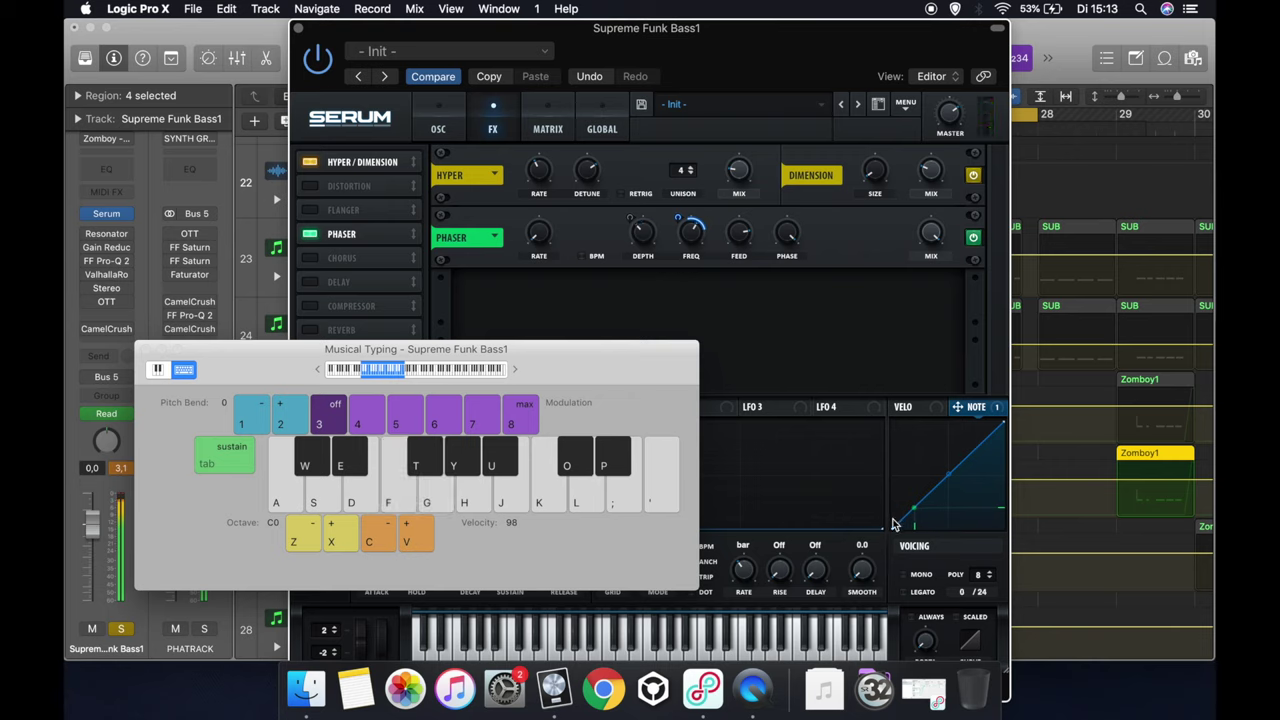
key("super+k")
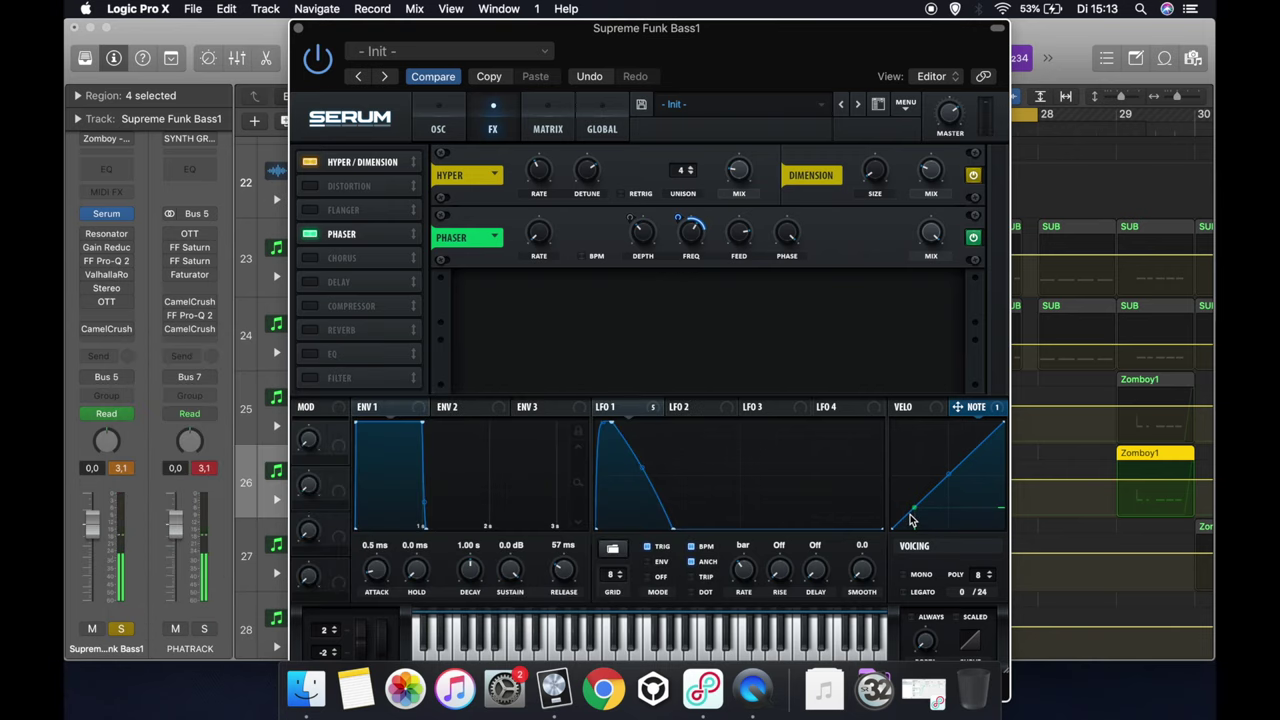
- Steepen the Note modulation curve so it climbs to maximum within the low note range, and test it with Musical Typing notes
left_click_drag(934, 484, 932, 420)
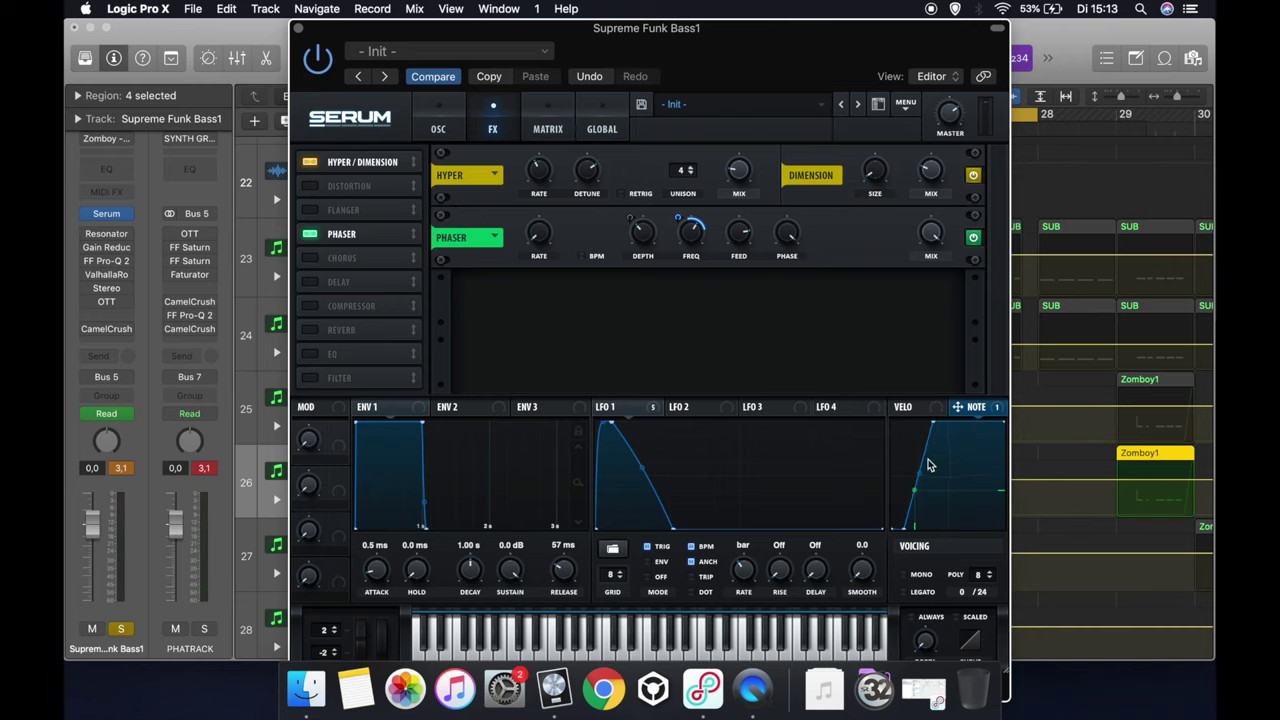
key("super+k")
key("a")
key("f")
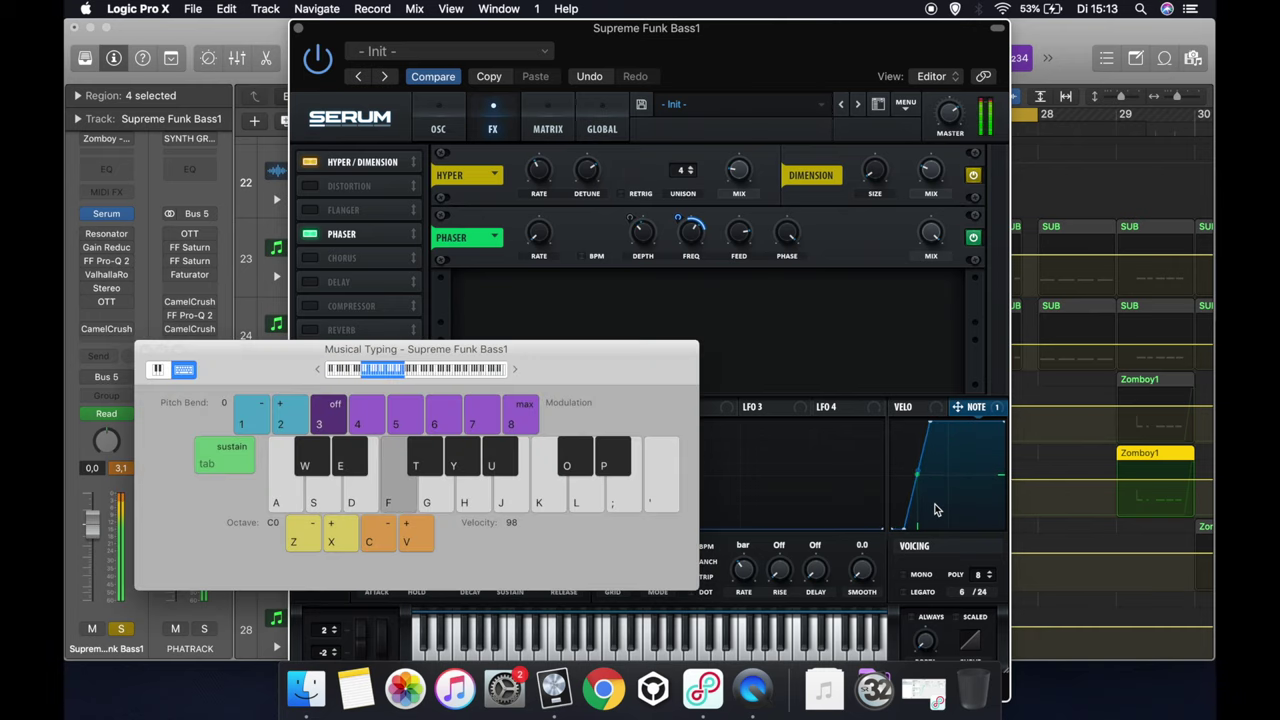
key("j")
key("h")
key("f")
key("d")
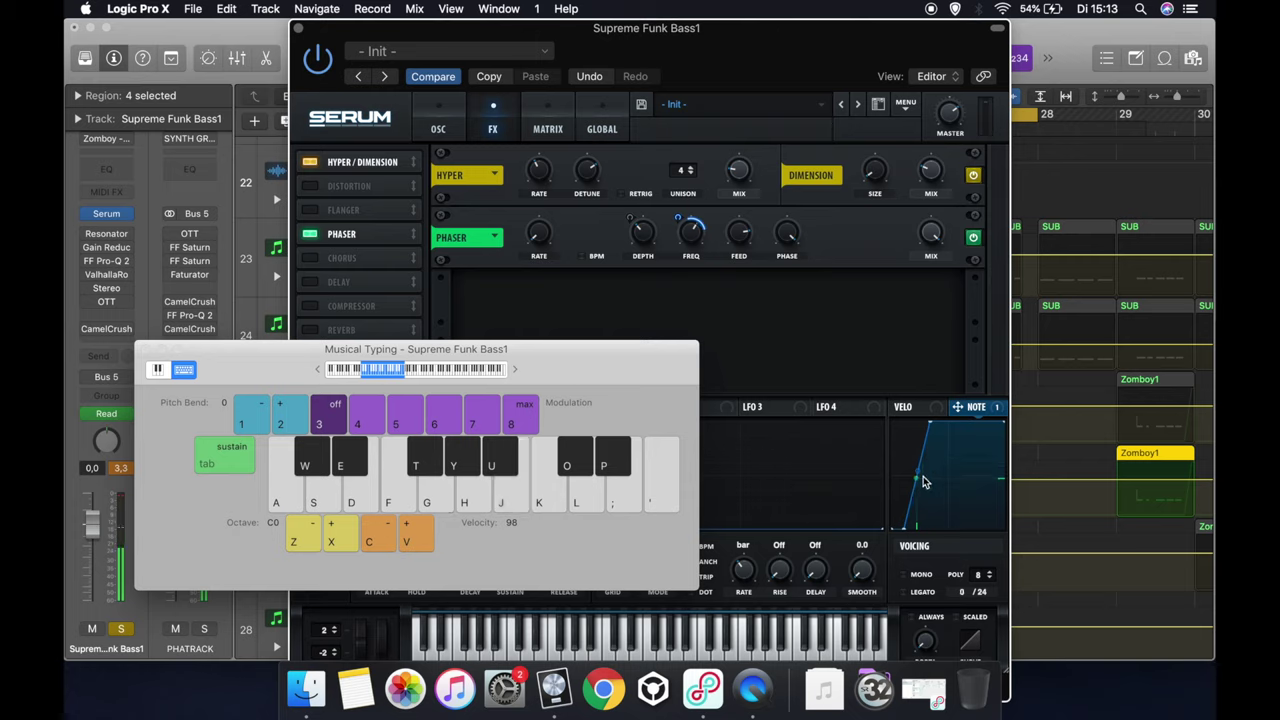
- Close Musical Typing, nudge the phaser's Note-modulated frequency, and lower the phaser mix to just under half
left_click(143, 349)
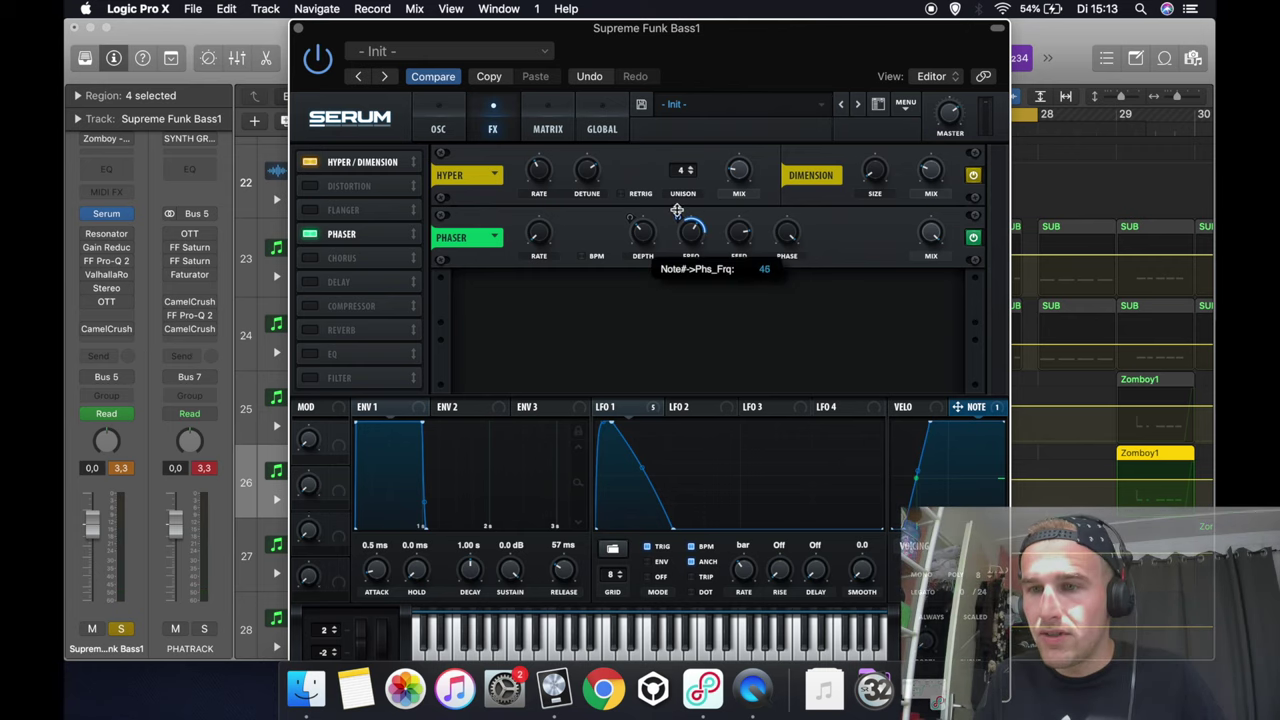
left_click_drag(690, 234, 696, 228)
left_click_drag(925, 238, 910, 319)
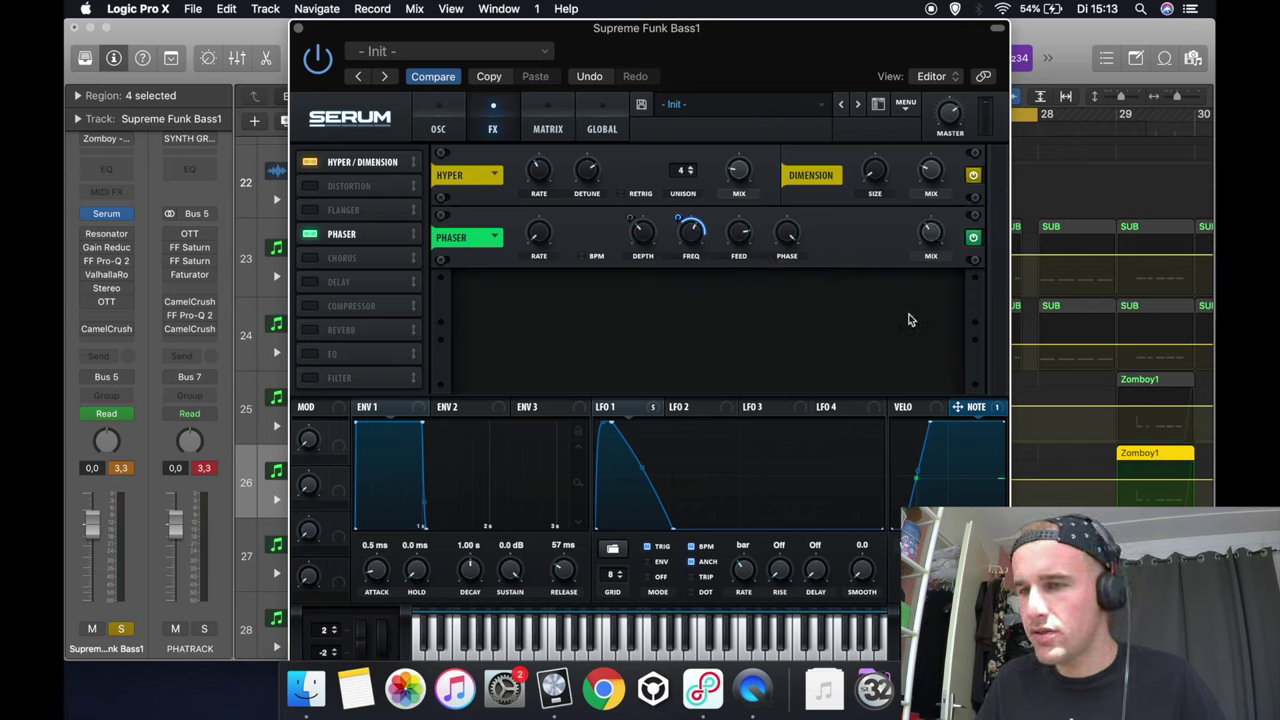
- Enable the compressor in multiband mode and tune its threshold, ratio and gain by ear during playback
key("space")
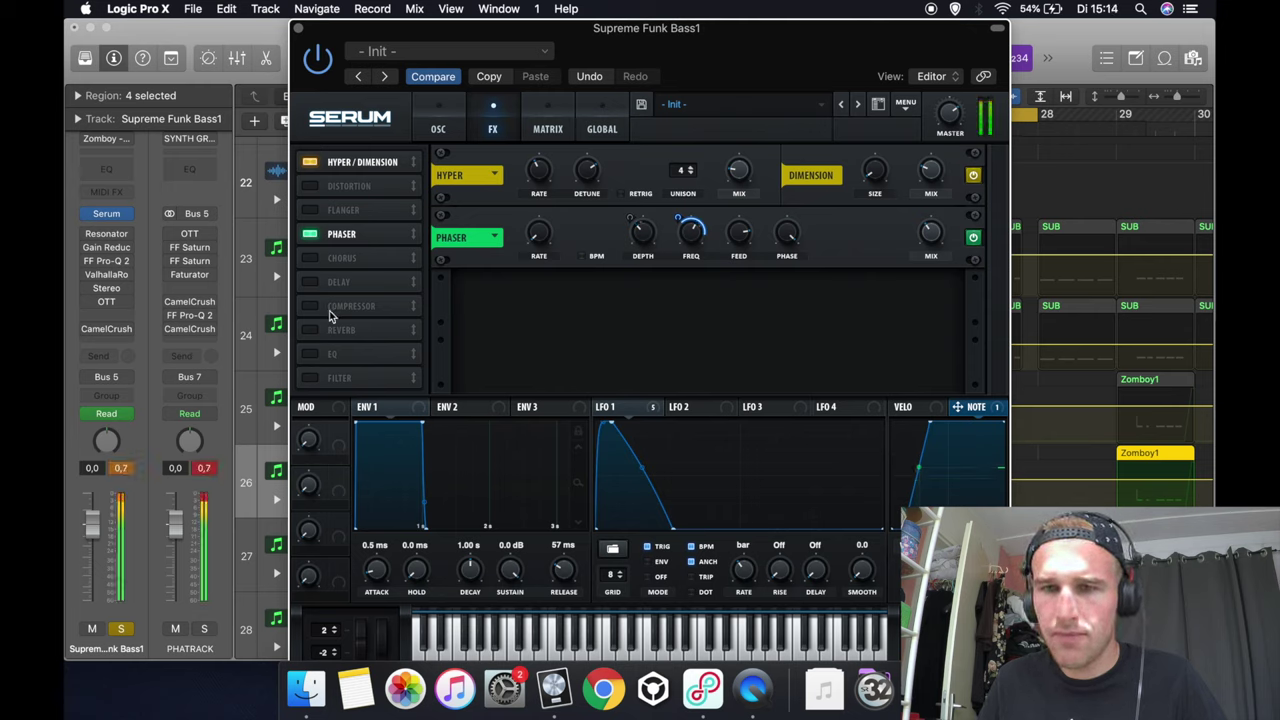
left_click(310, 306)
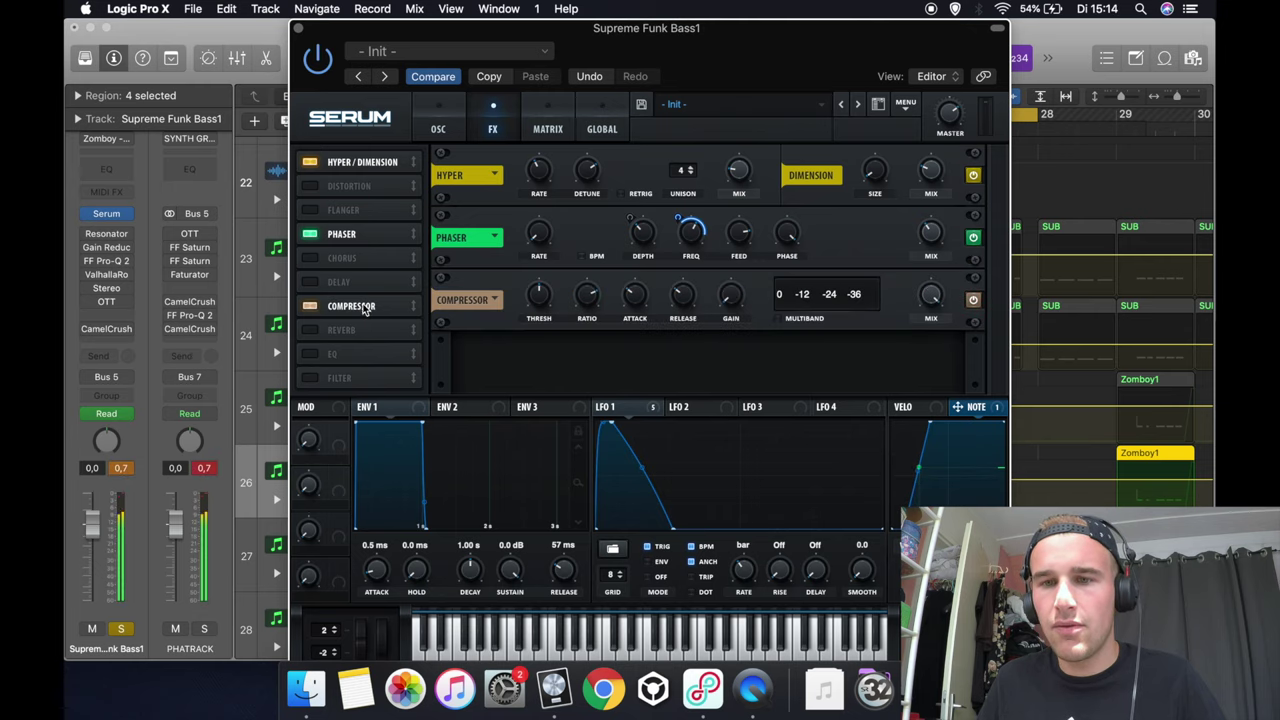
left_click(781, 320)
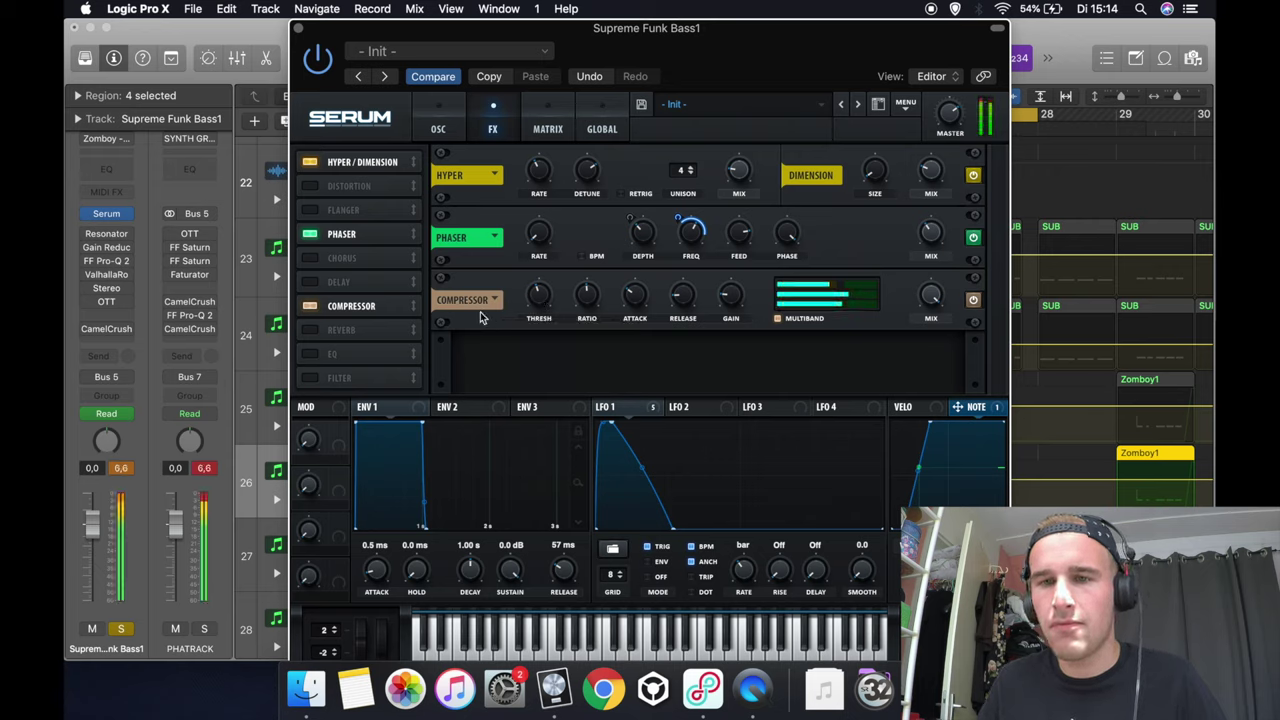
- Enable the EQ, place it before the reverb in the effects order, and boost its low band by about 14.3 dB
left_click(311, 355)
left_click_drag(352, 362, 356, 330)
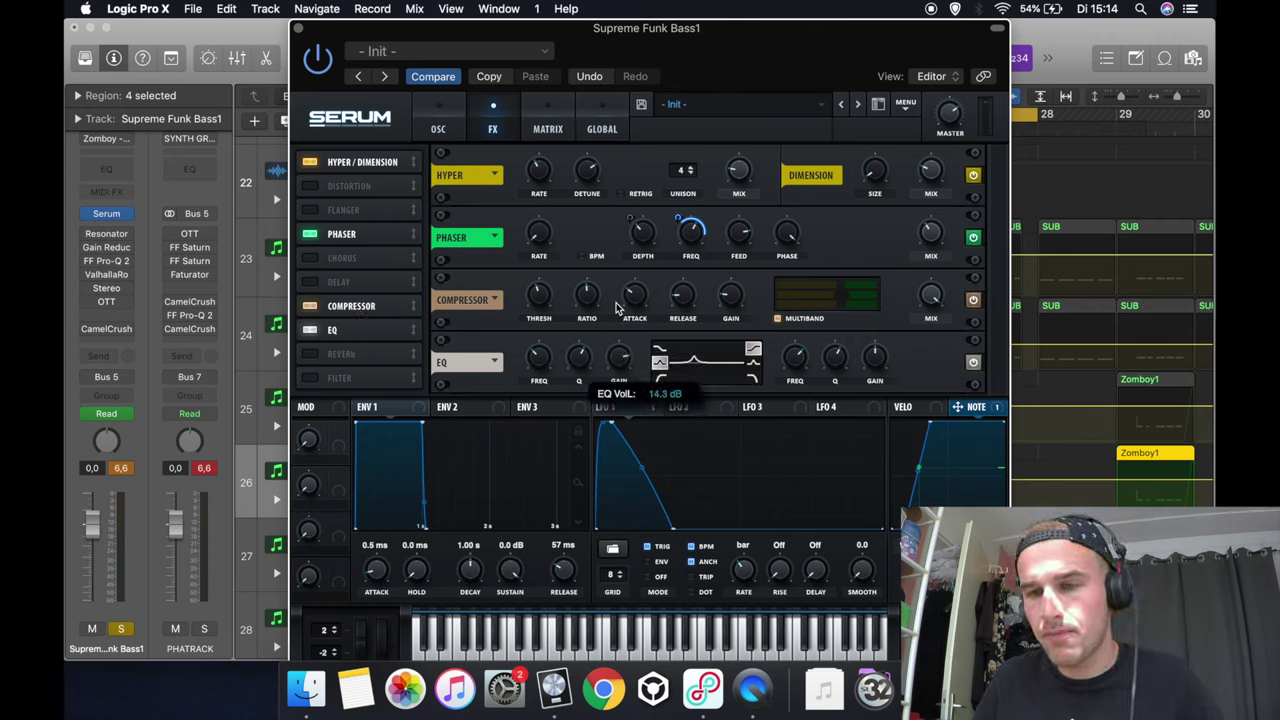
mouse_move(540, 370)
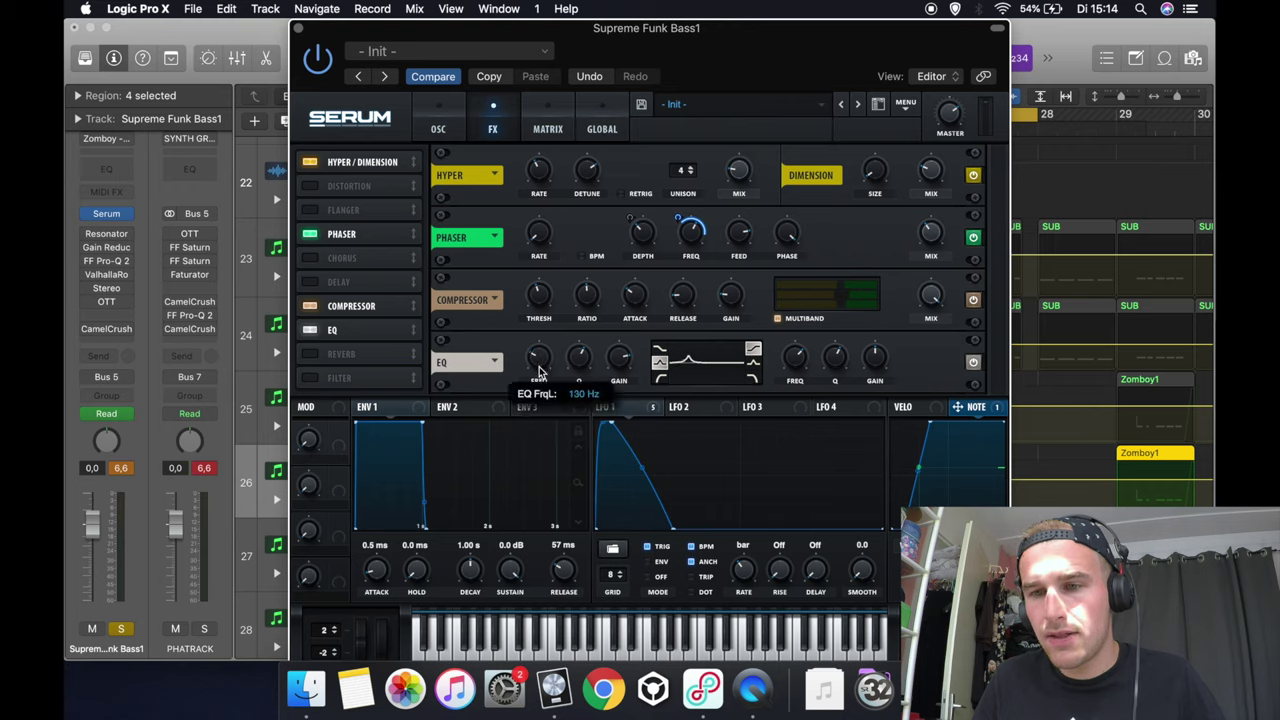
- Modulate the EQ low band's frequency with LFO 1 from a base of about 40 Hz, and reduce that band's gain
left_click_drag(540, 370, 537, 383)
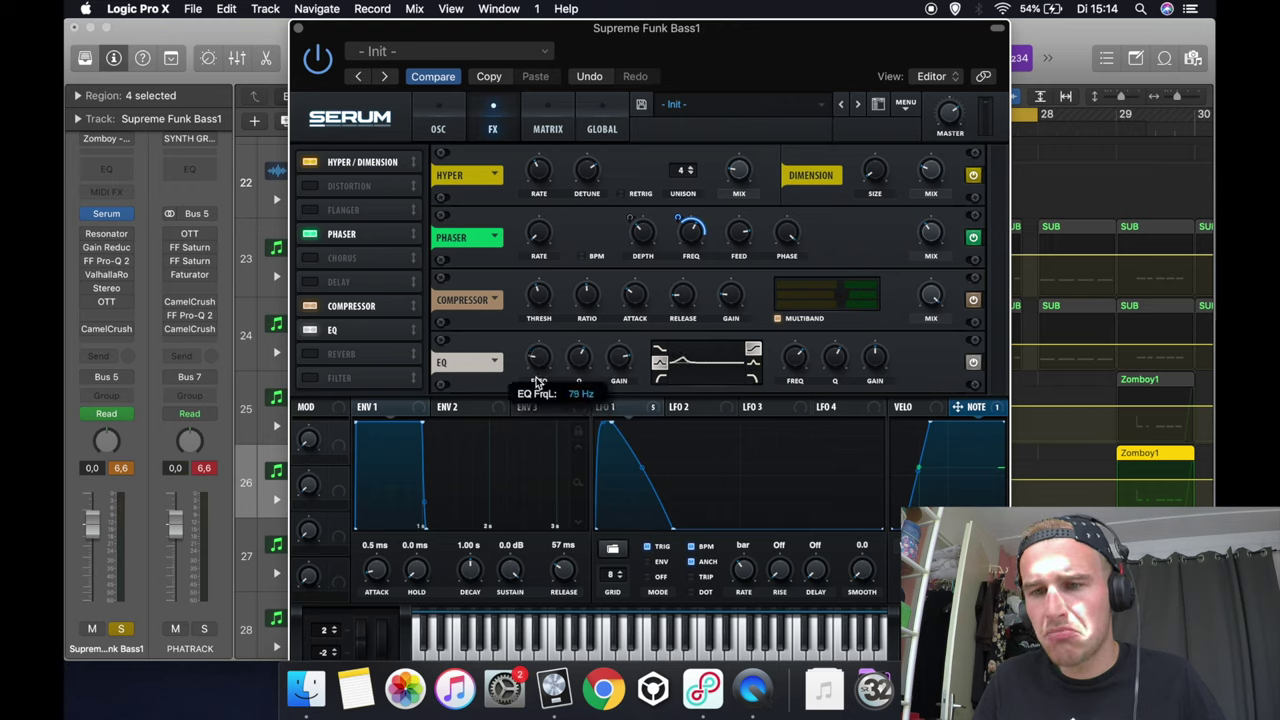
left_click_drag(605, 407, 540, 372)
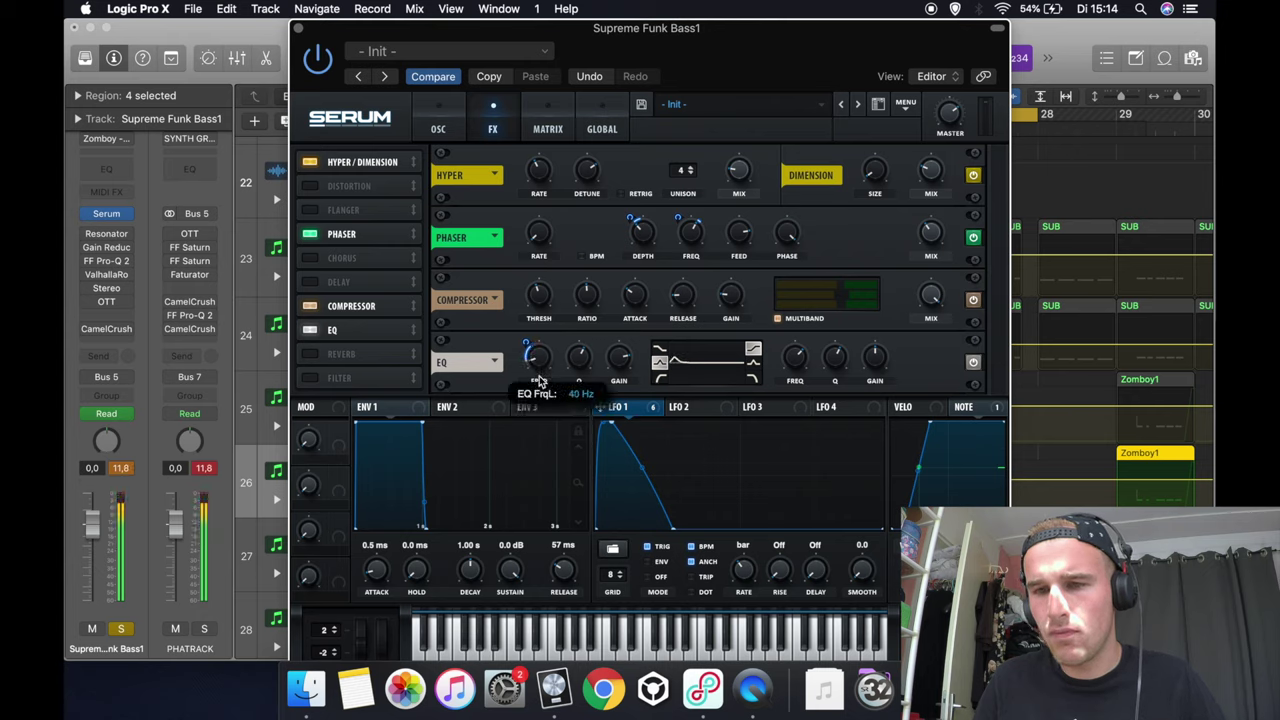
left_click_drag(539, 377, 621, 378)
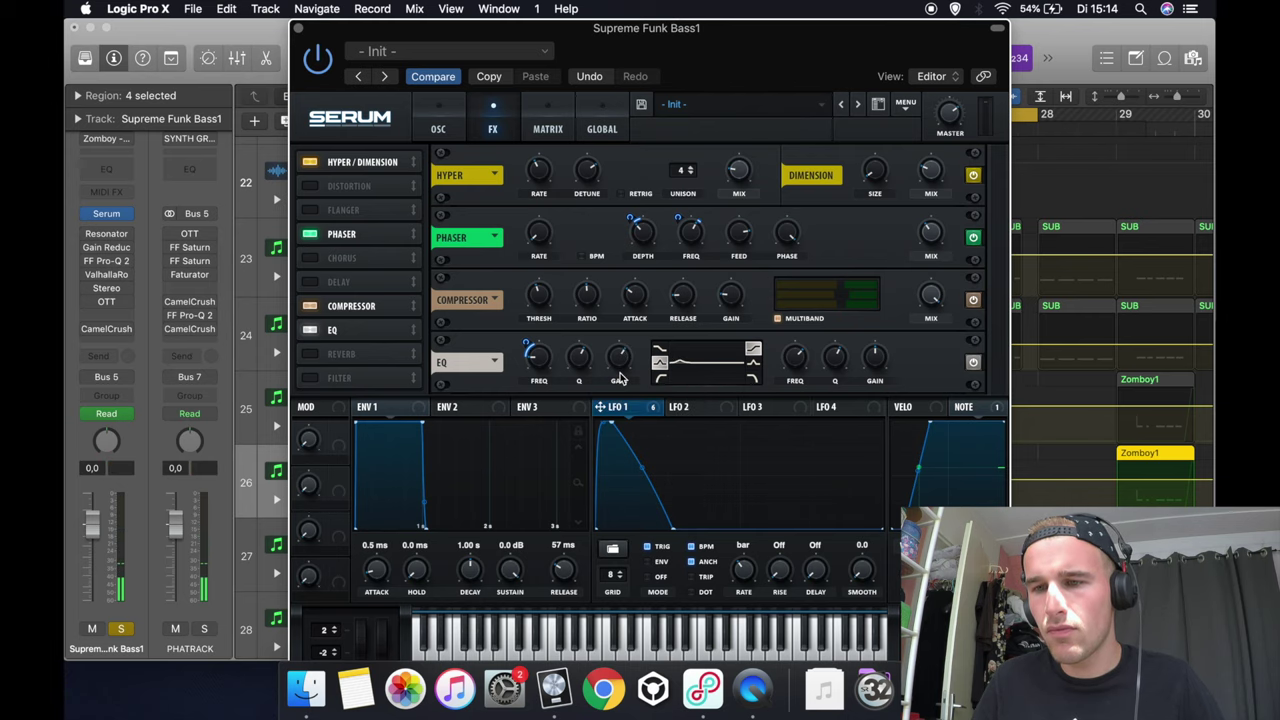
- Shorten the project's cycle range to one bar, from bar 25 to bar 26, moving the Serum window aside and back
left_click_drag(741, 59, 775, 253)
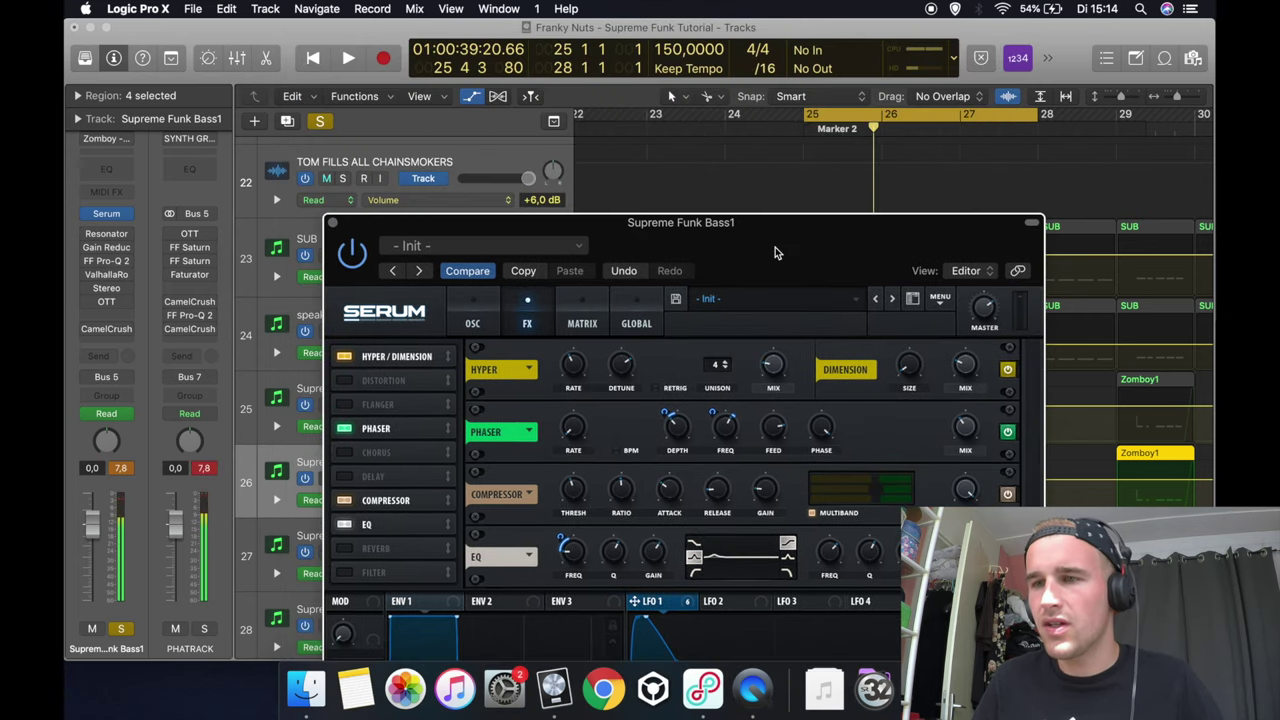
left_click(869, 115)
left_click_drag(876, 116, 801, 130)
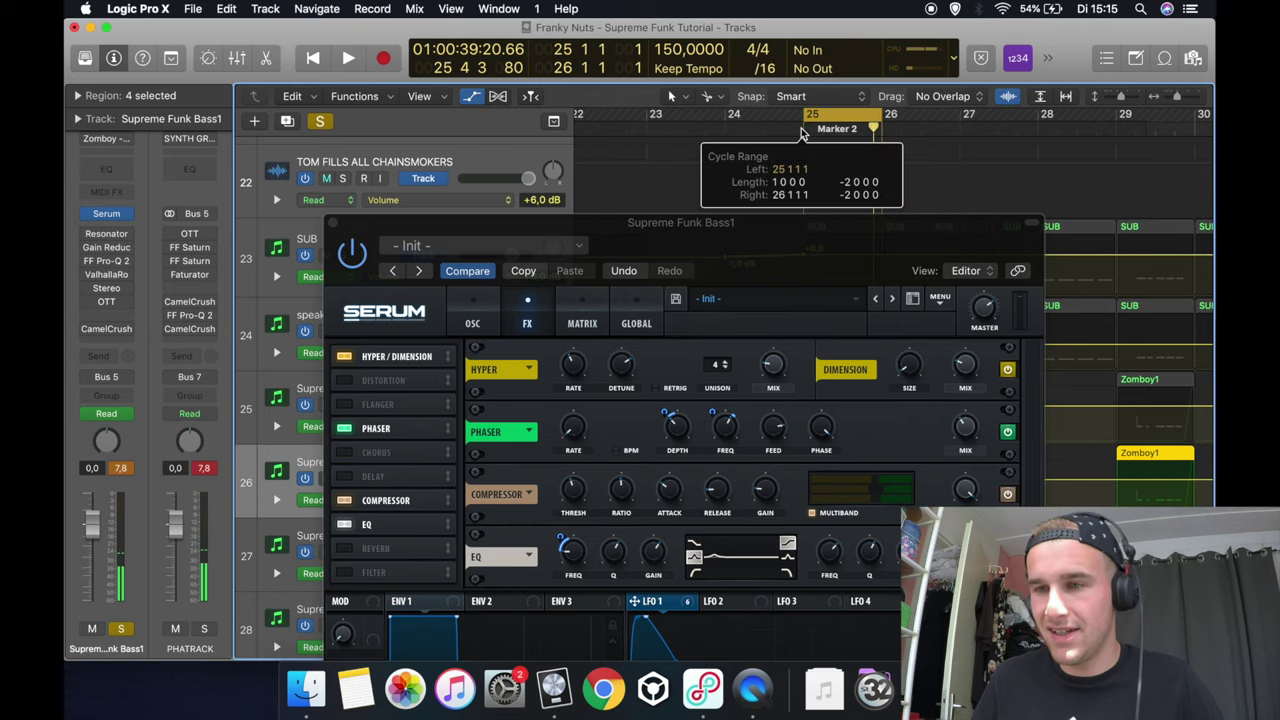
left_click_drag(803, 226, 780, 31)
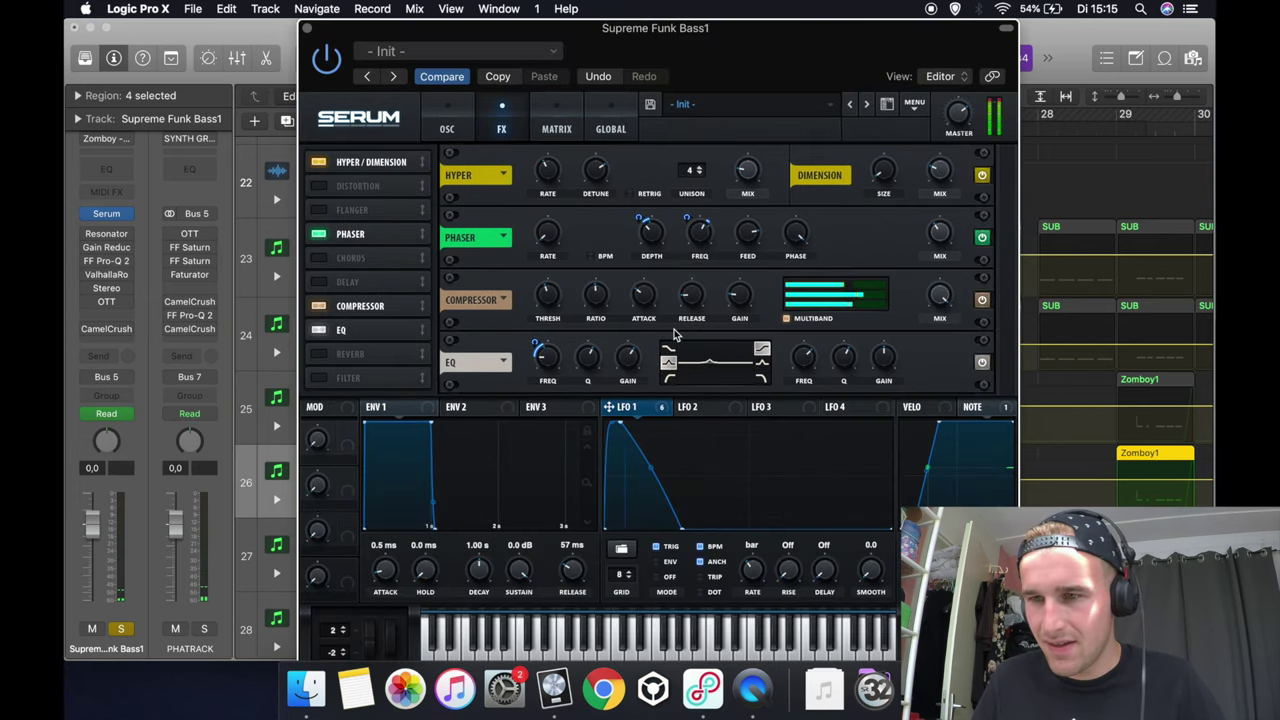
- Shape LFO 2 with a concave rise and a bulging fall, and set its rate to one bar
left_click(452, 128)
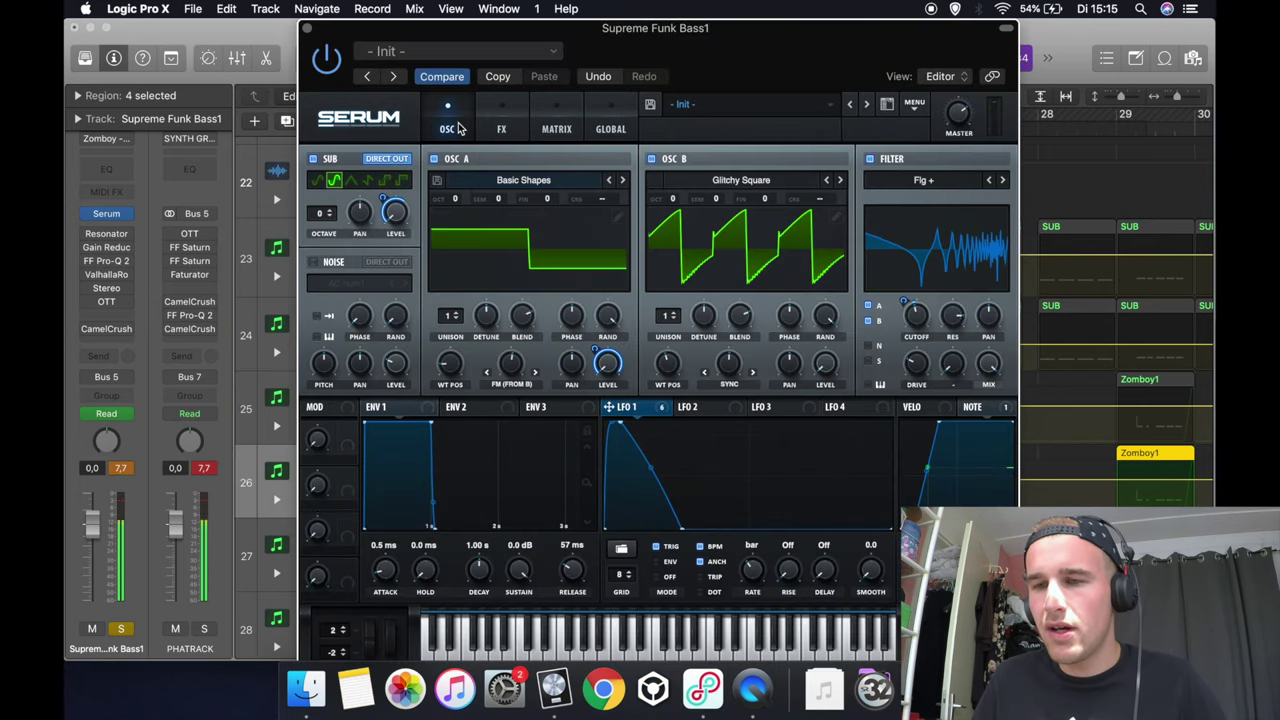
left_click(693, 406)
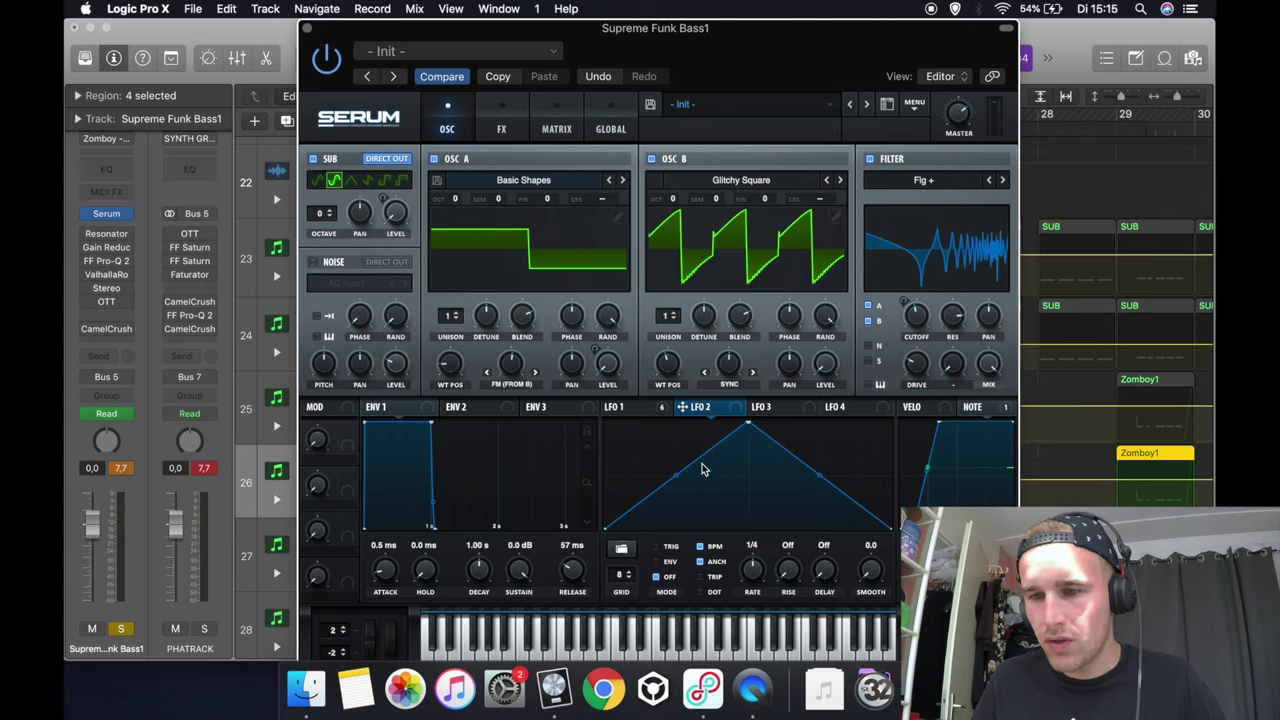
left_click_drag(679, 473, 693, 501)
left_click_drag(825, 478, 818, 446)
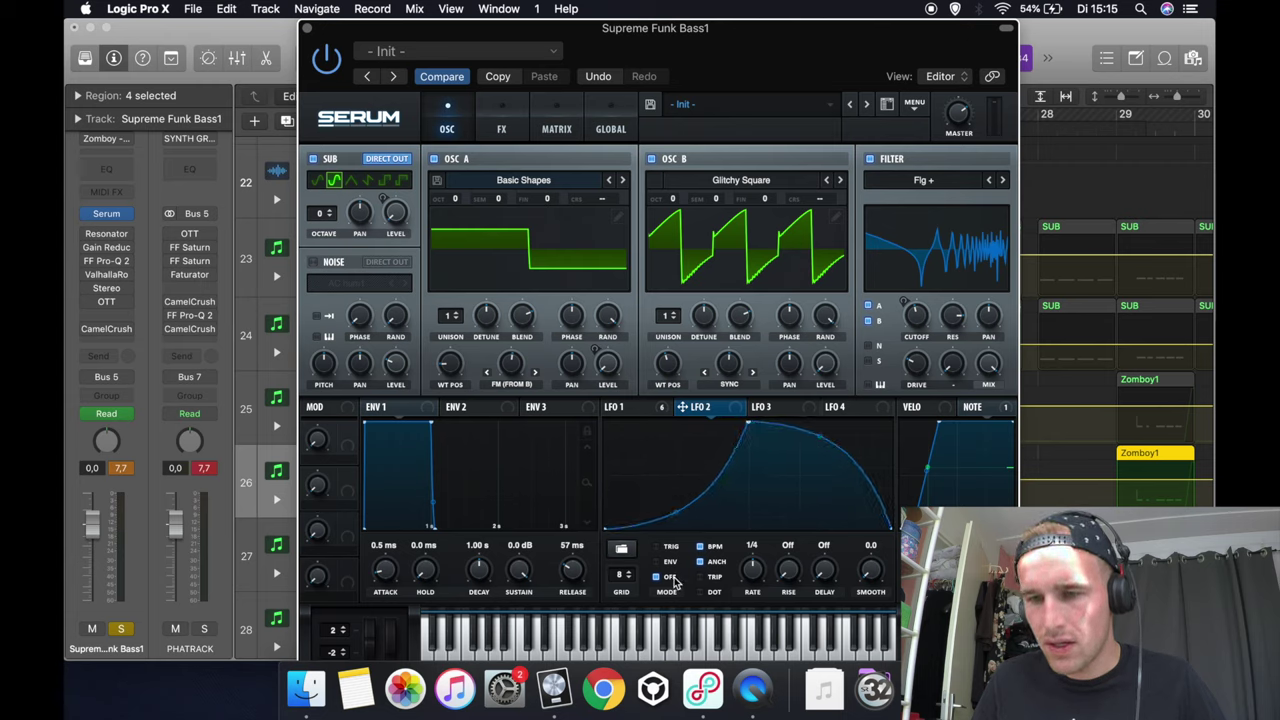
left_click_drag(758, 567, 755, 583)
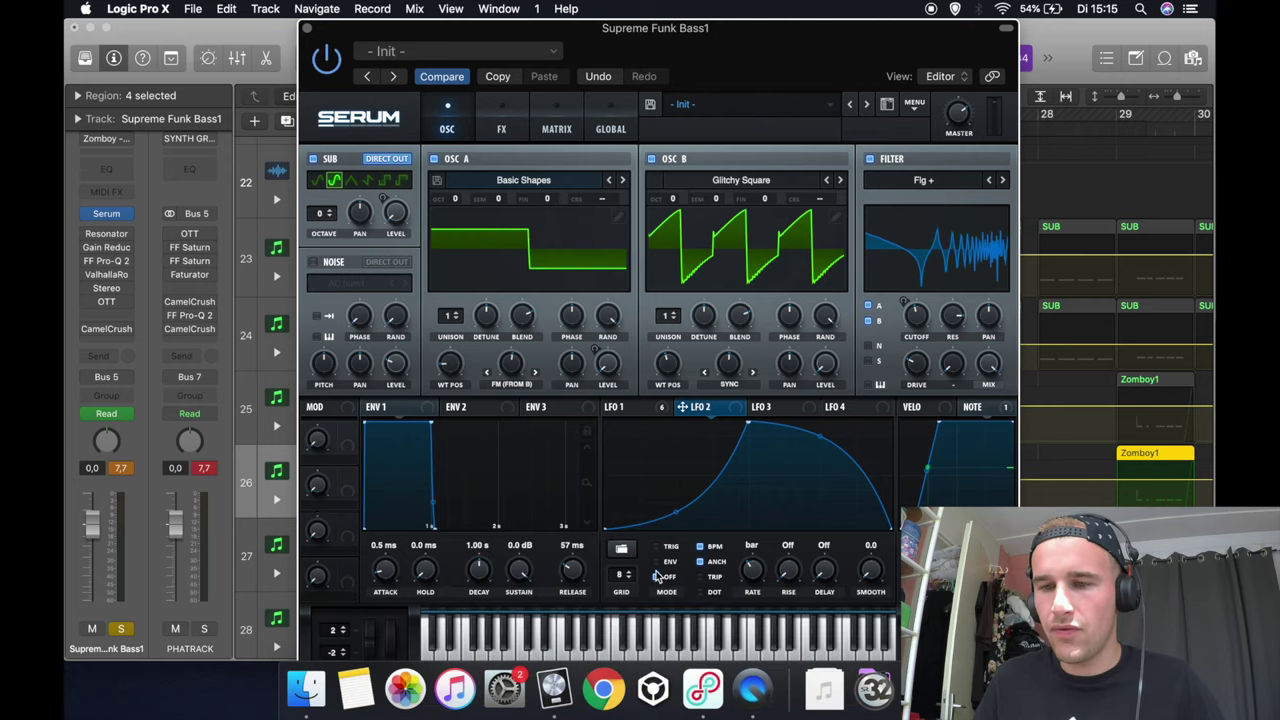
- Assign LFO 2 to oscillator A's FM (From B) amount and oscillator B's wavetable position, adjusting the wavetable modulation depth
left_click_drag(681, 407, 497, 337)
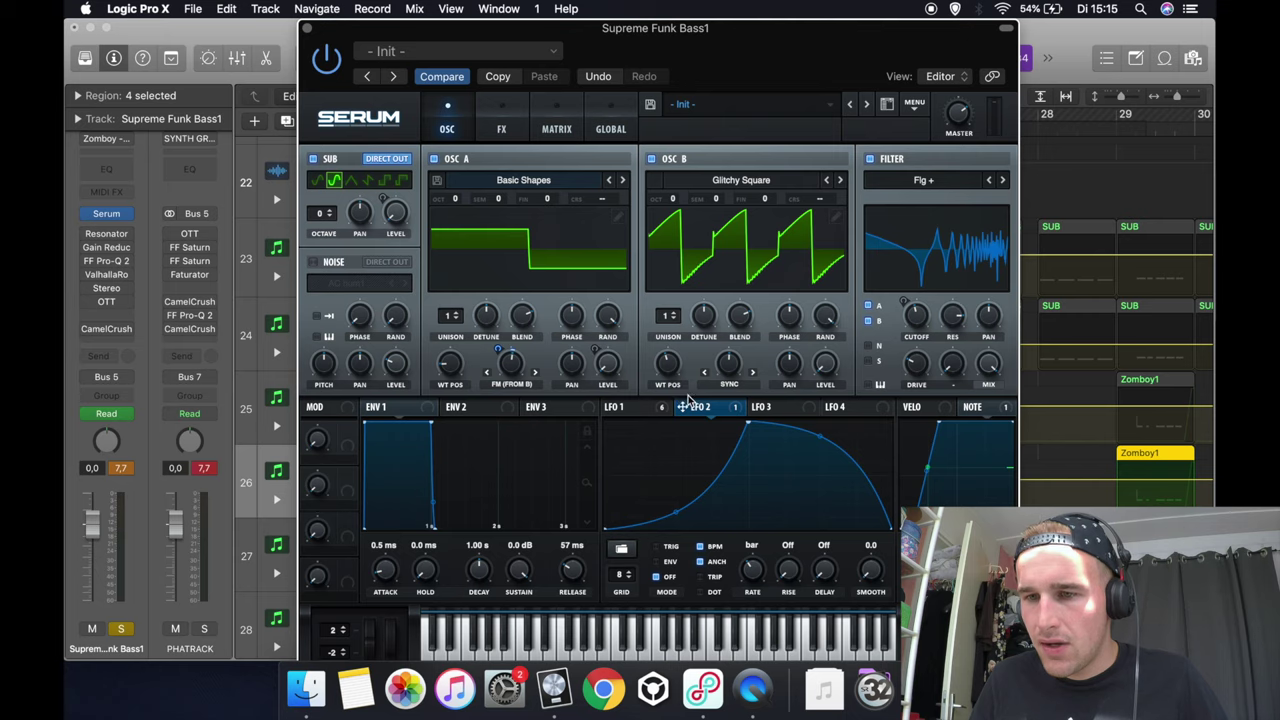
left_click_drag(683, 407, 653, 376)
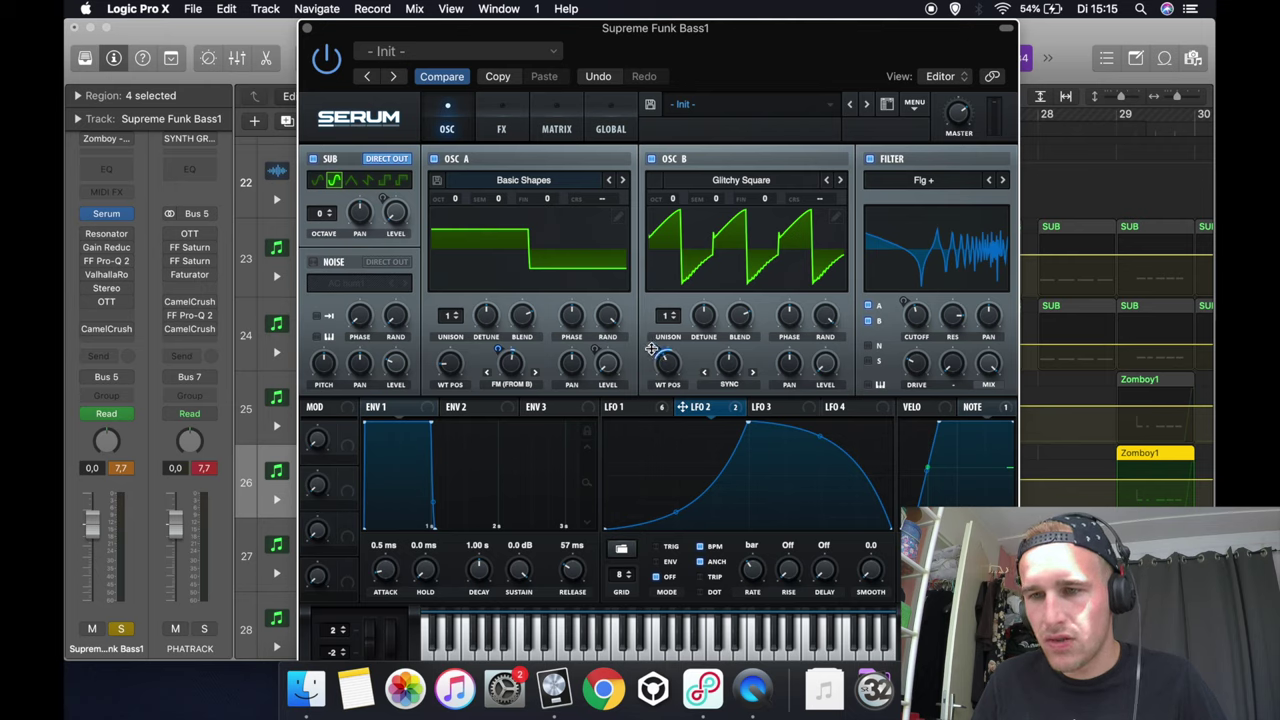
left_click_drag(654, 349, 671, 375)
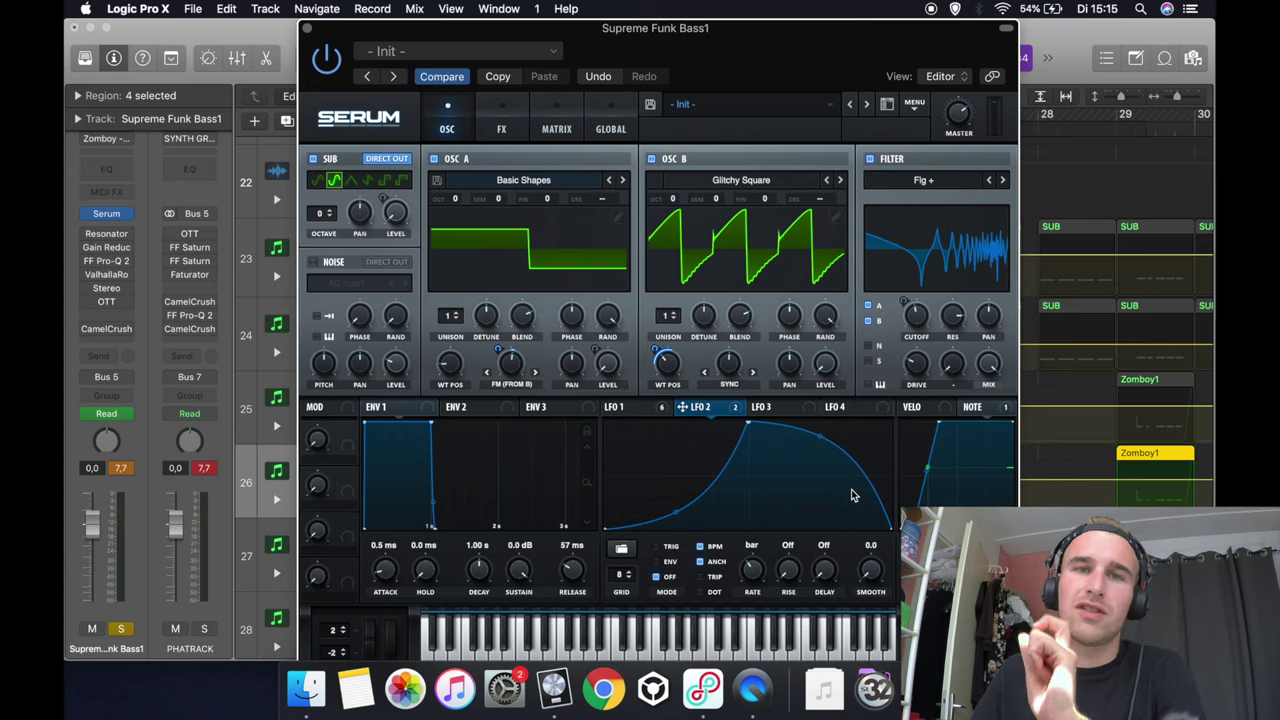
- Audition the LFO 2 modulation with playback and flatten the bulge in the falling half of its curve
key("space")
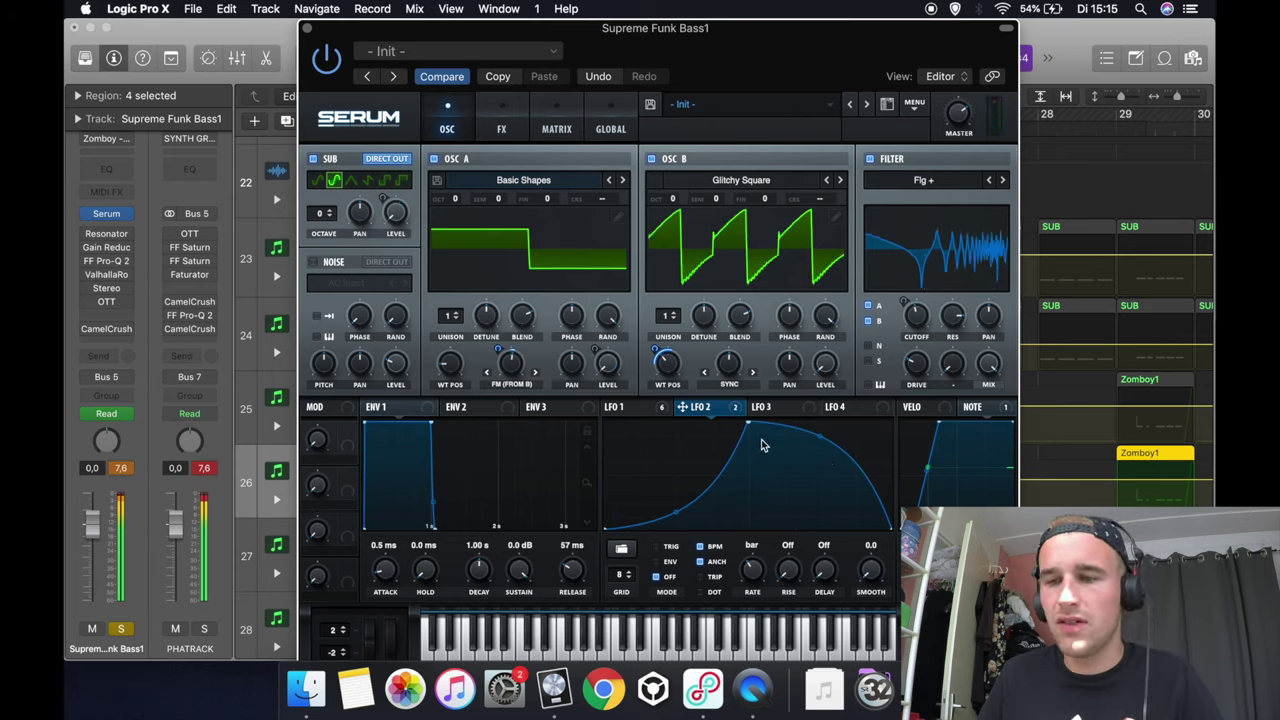
mouse_move(750, 428)
left_mouse_down()
mouse_move(749, 450)
mouse_move(748, 424)
left_mouse_up()
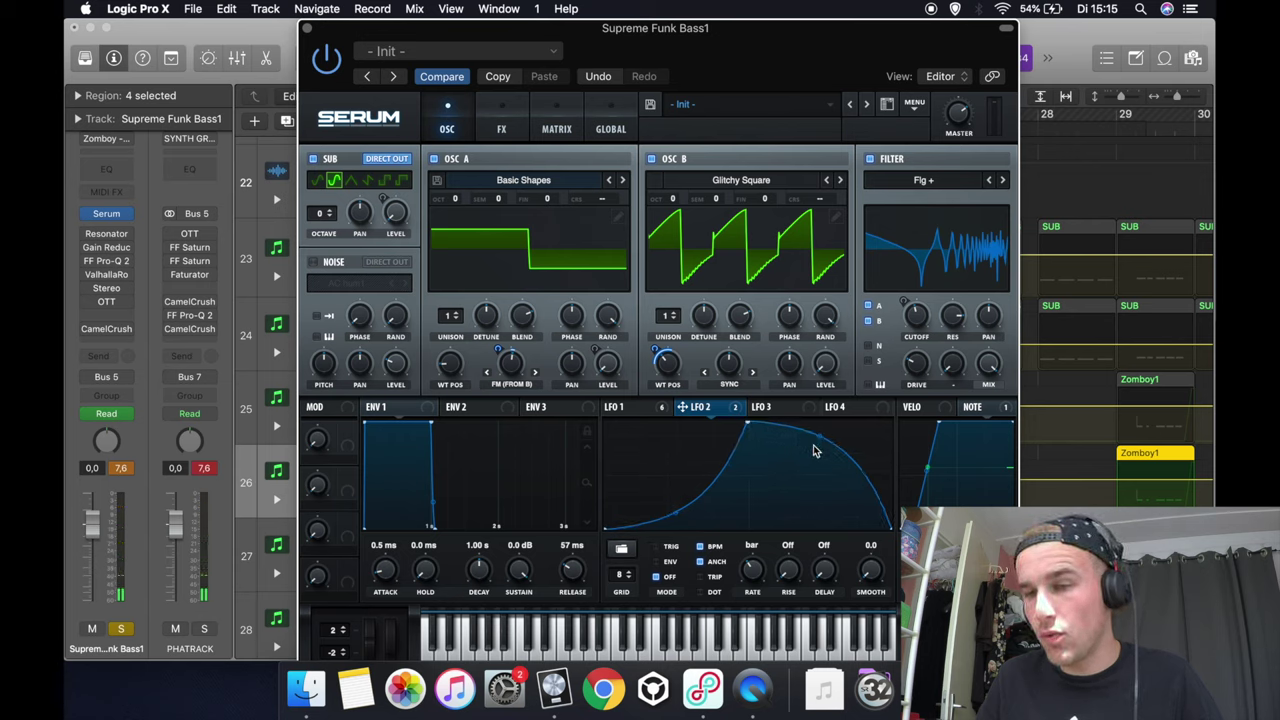
left_click_drag(820, 443, 817, 449)
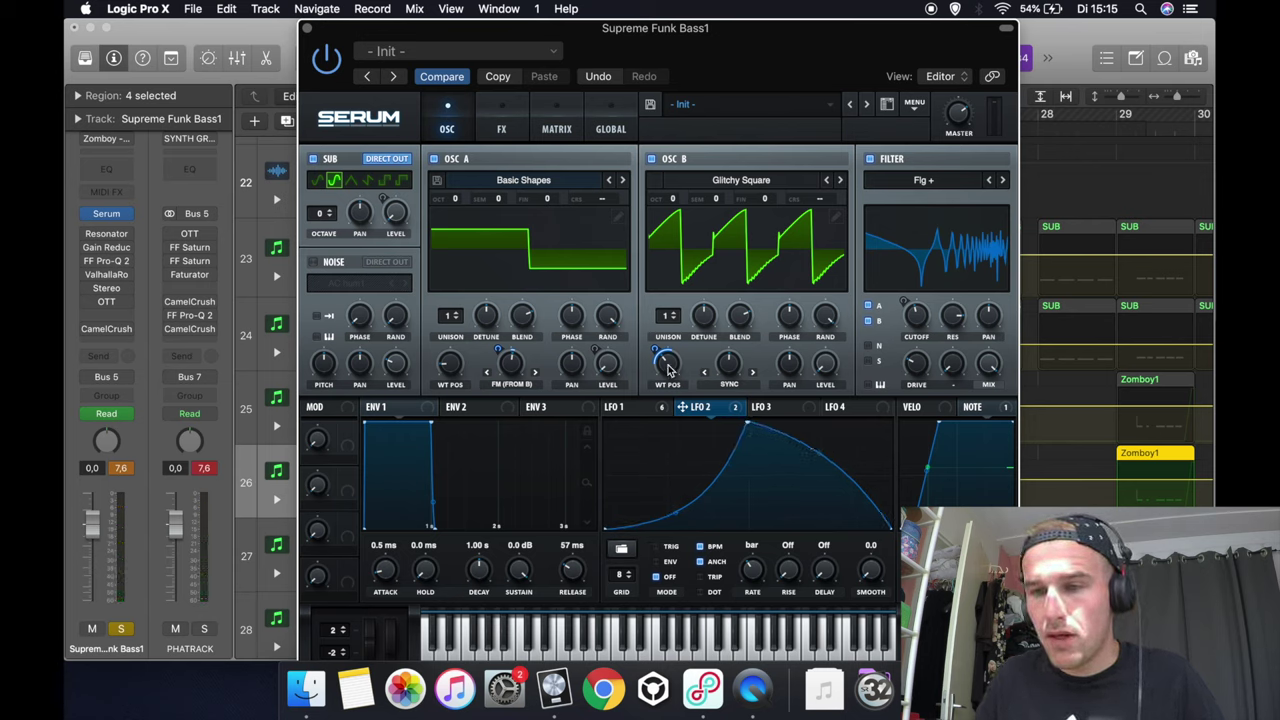
- Try modulating oscillator B's Sync amount with LFO 2 during playback, and remove that modulator
left_click_drag(708, 408, 726, 368)
key("space")
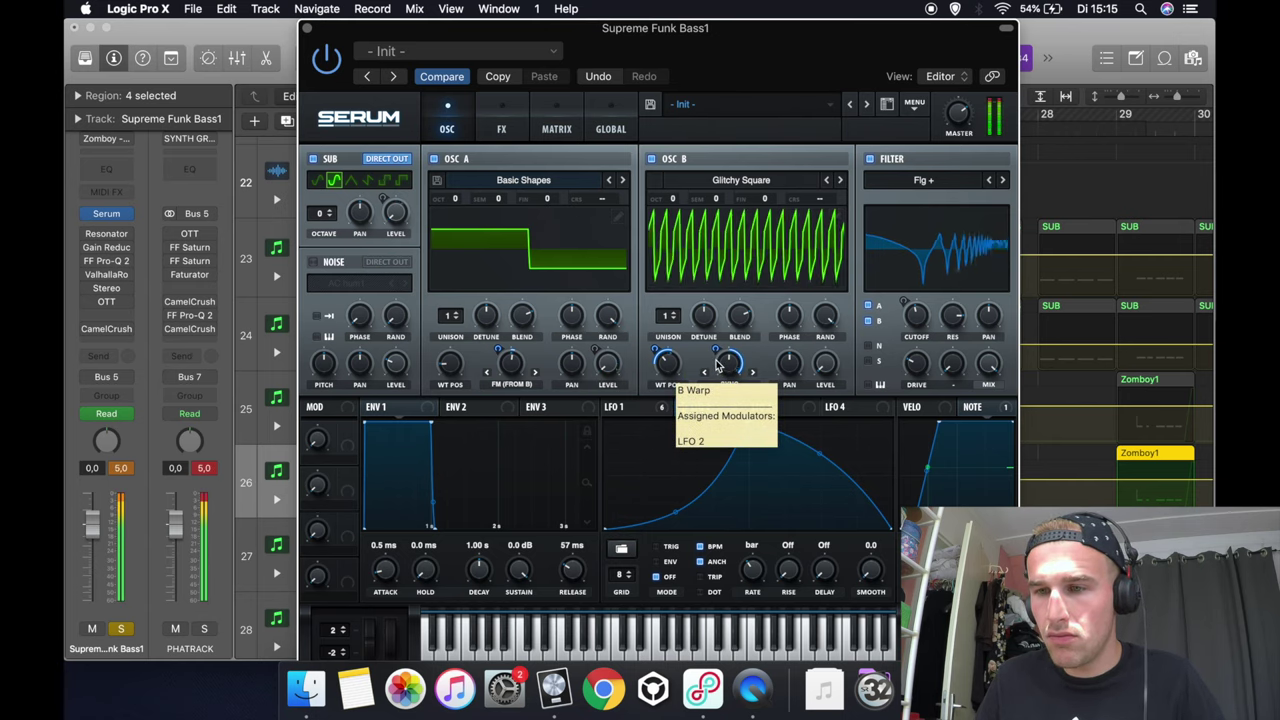
right_click(730, 368)
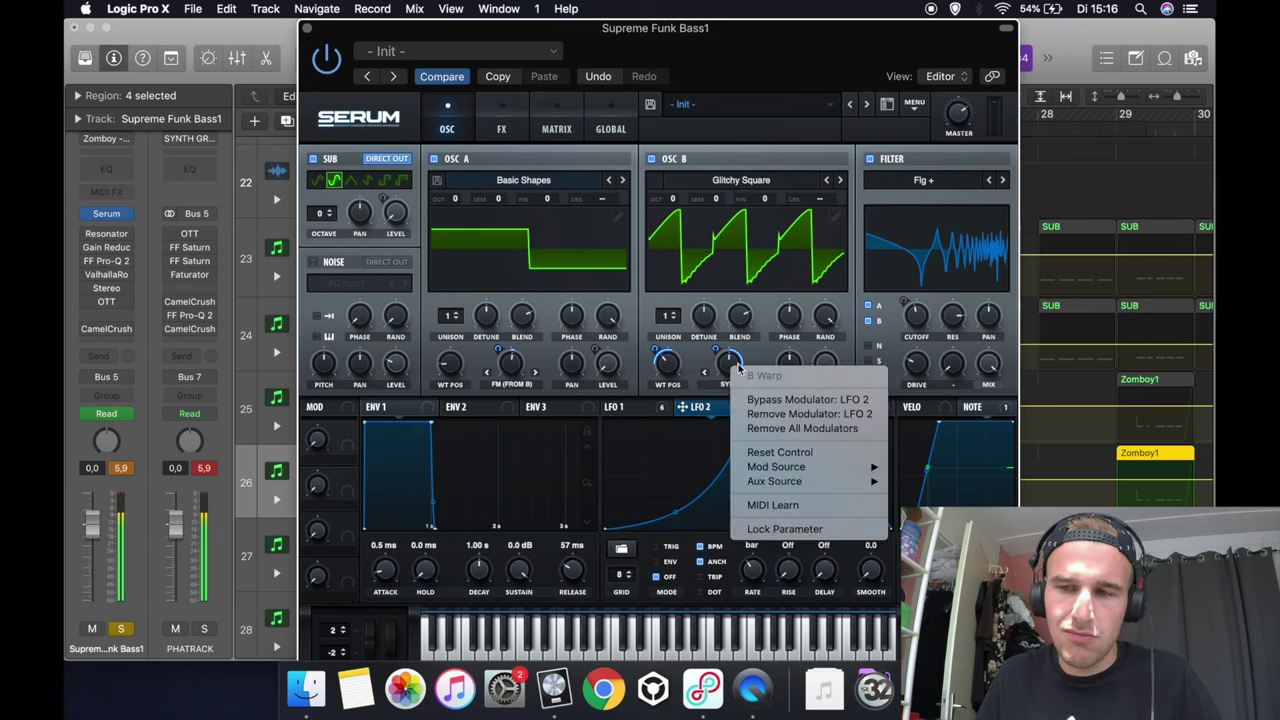
left_click(766, 416)
- Shape LFO 3 to stay at zero past the midpoint and ramp up to about half at its end, with a one-bar rate
left_click(767, 407)
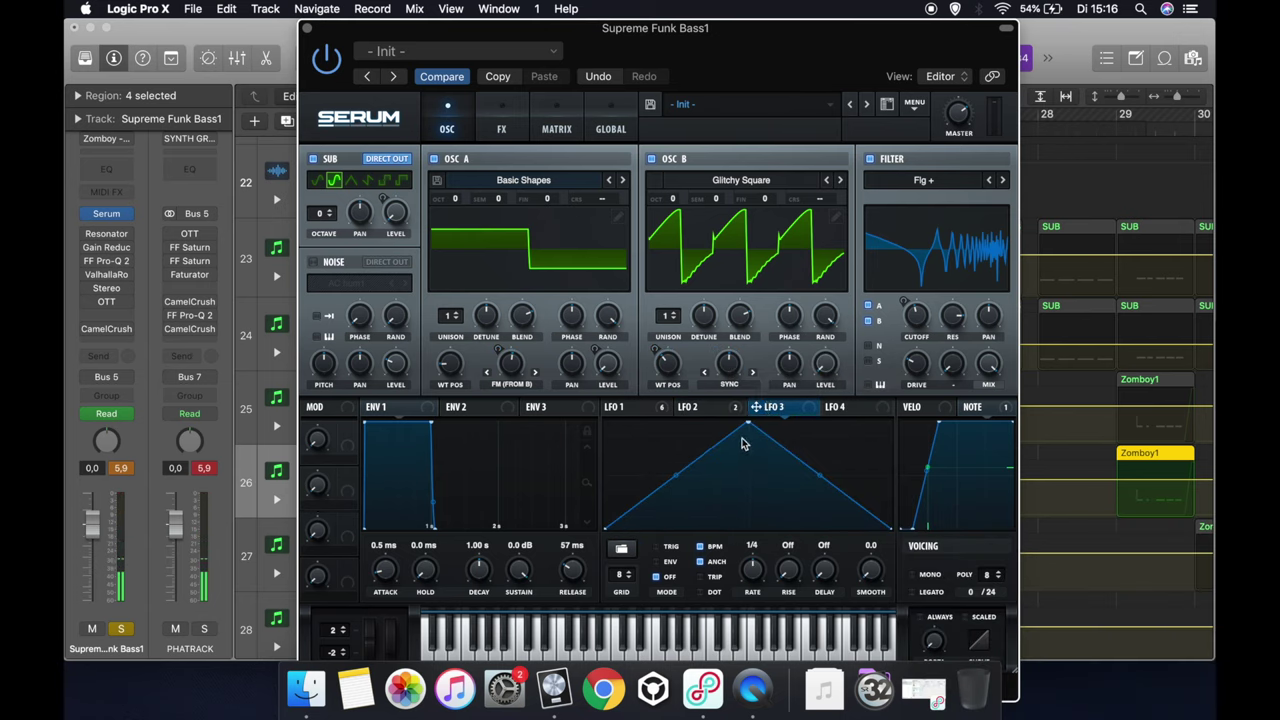
left_click_drag(749, 428, 752, 532)
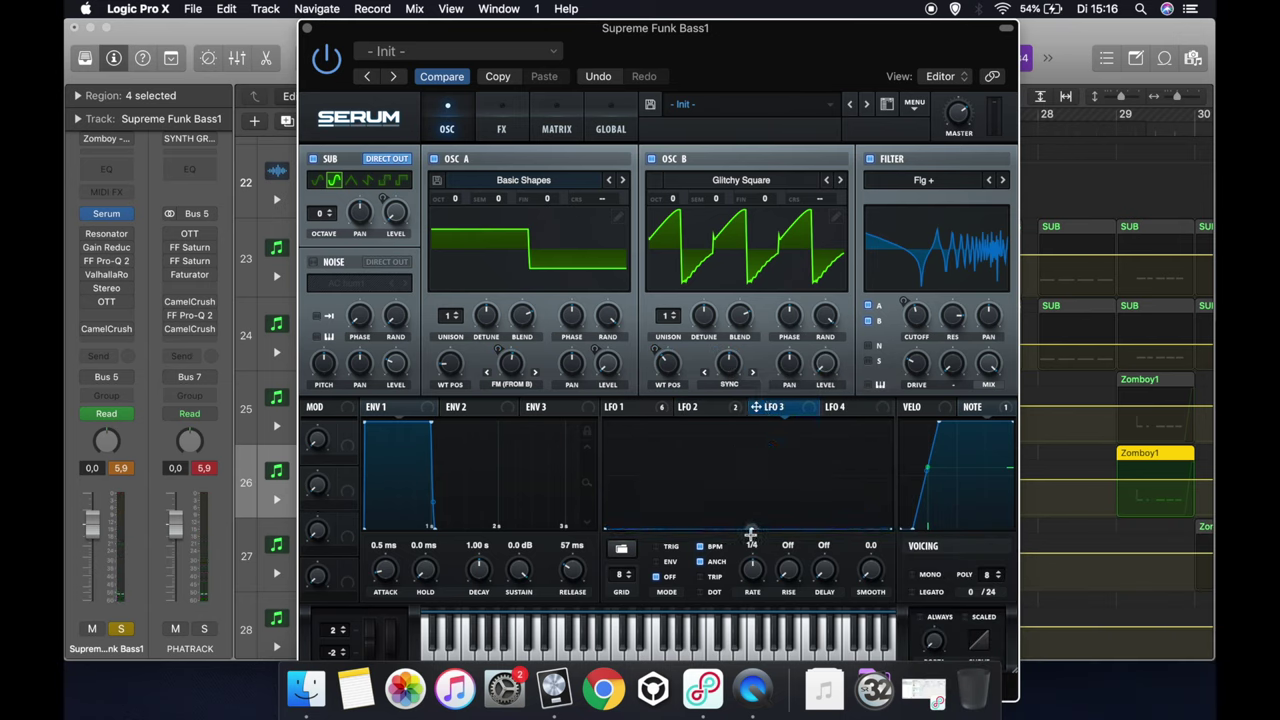
left_click_drag(891, 528, 895, 472)
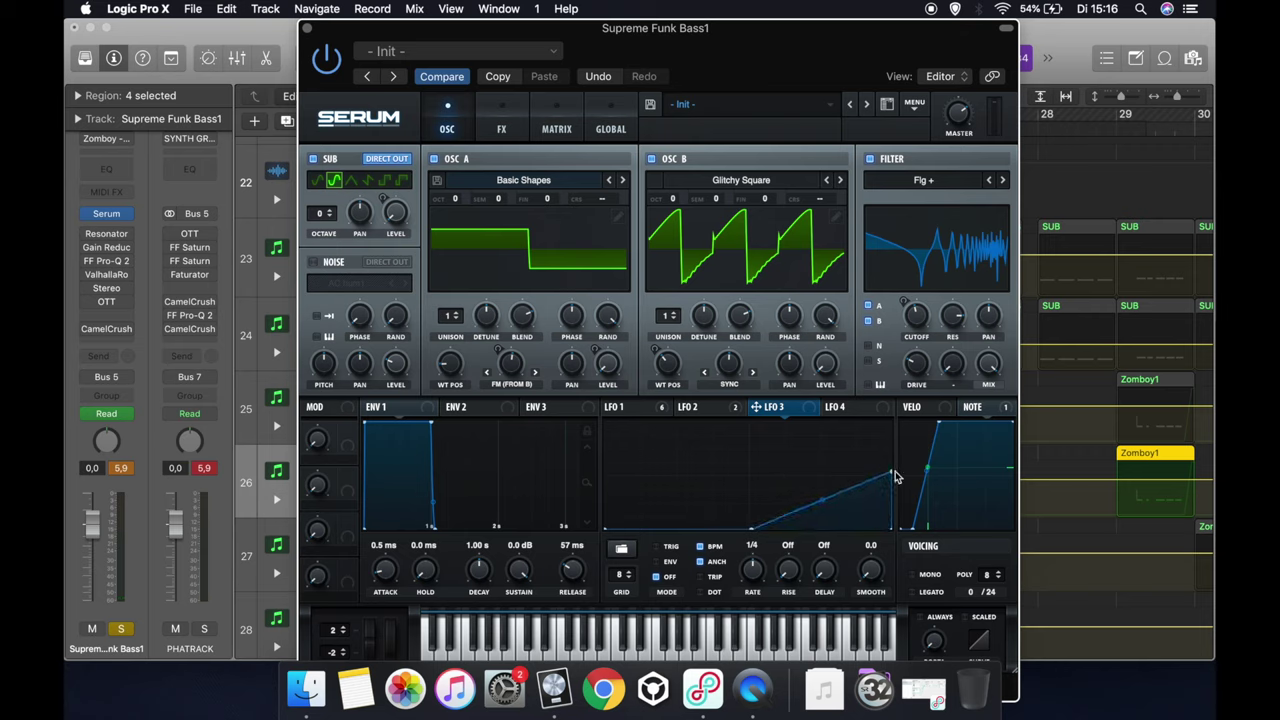
double_click(817, 519)
left_click_drag(817, 519, 816, 535)
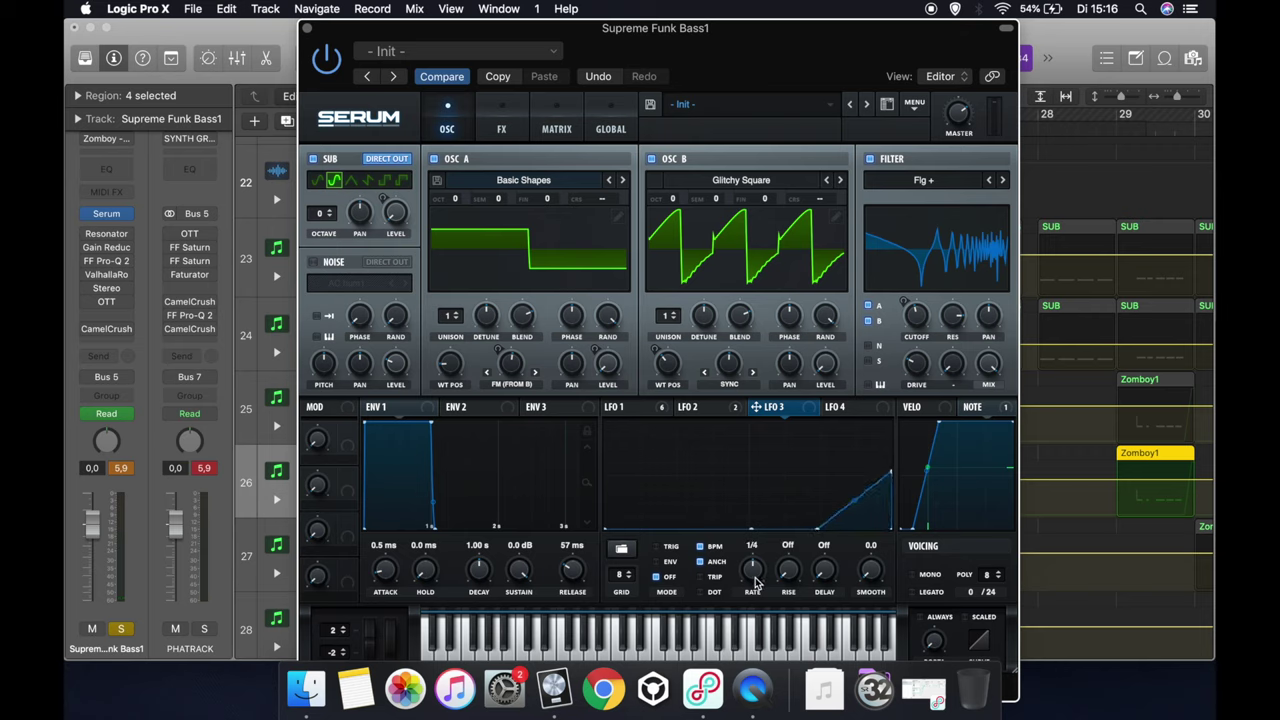
left_click_drag(755, 577, 758, 612)
left_click_drag(818, 535, 789, 546)
- Assign LFO 3 to oscillator A's FM (From B) amount and adjust the modulation depth while auditioning with playback
left_click_drag(779, 411, 499, 403)
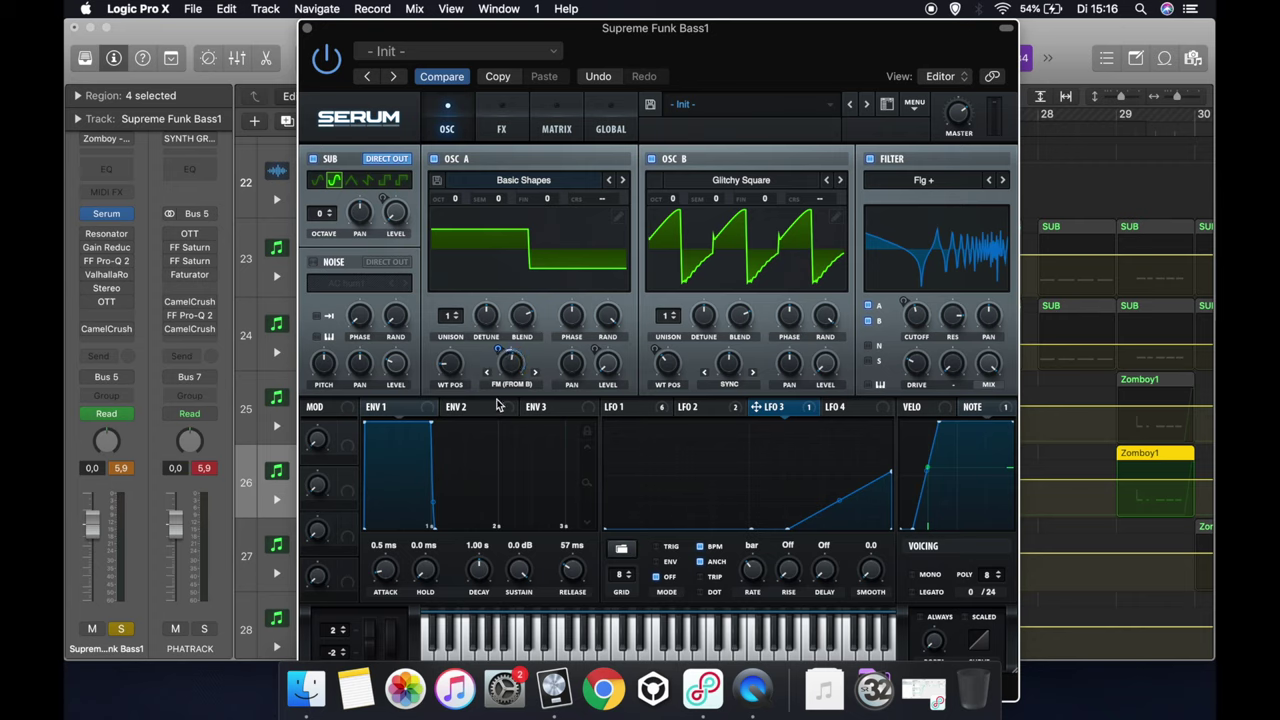
key("space")
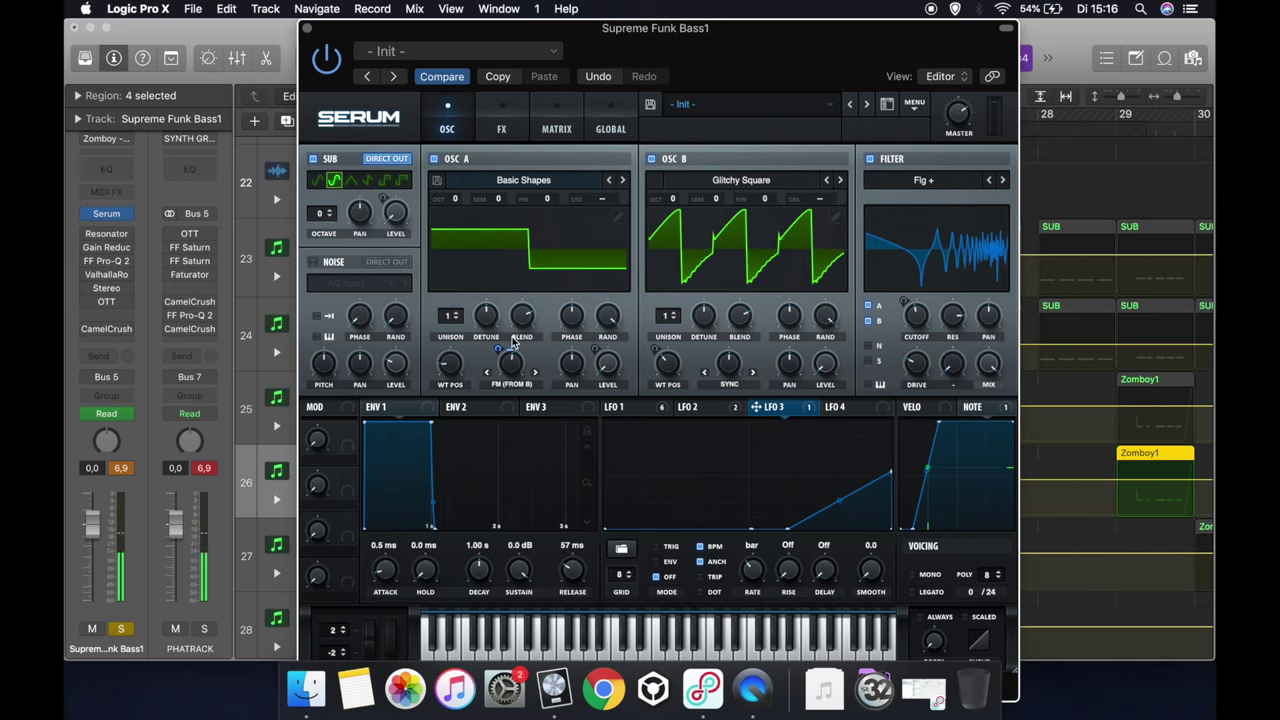
left_click_drag(499, 346, 501, 330)
key("space")
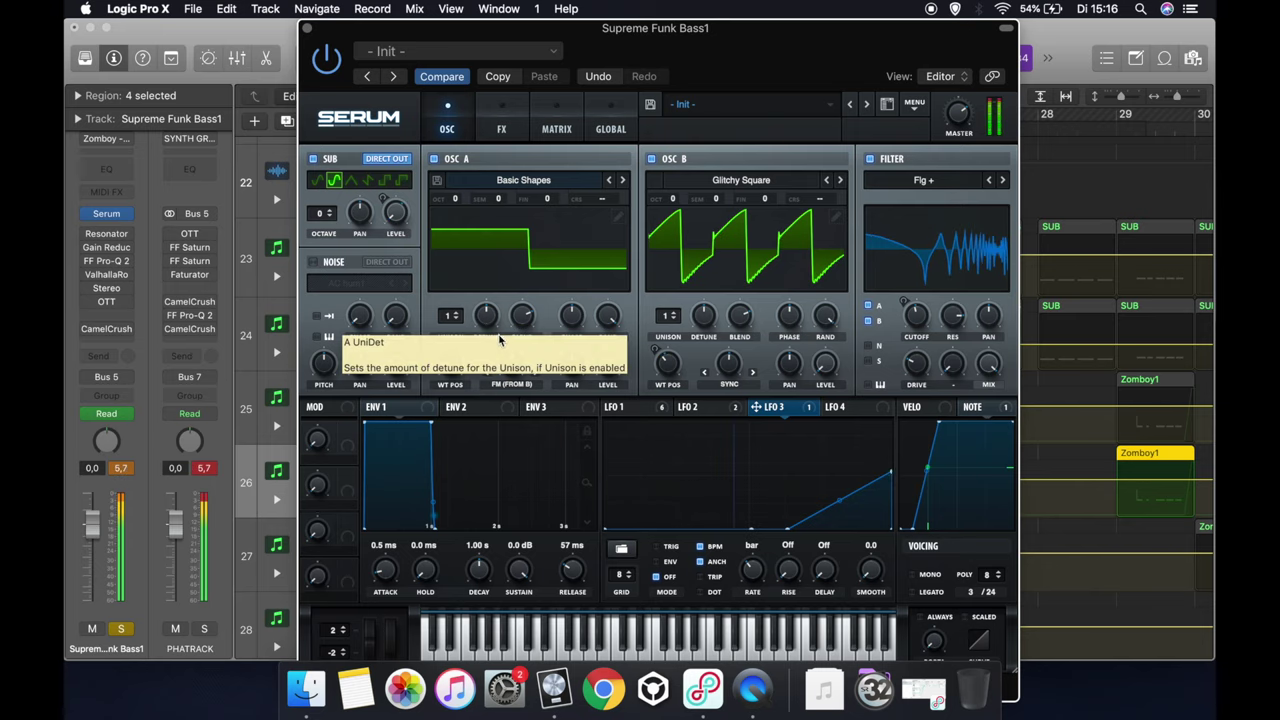
- Add a modulation matrix entry with the global master tuning (Mast.Tun) as its destination
left_click(548, 106)
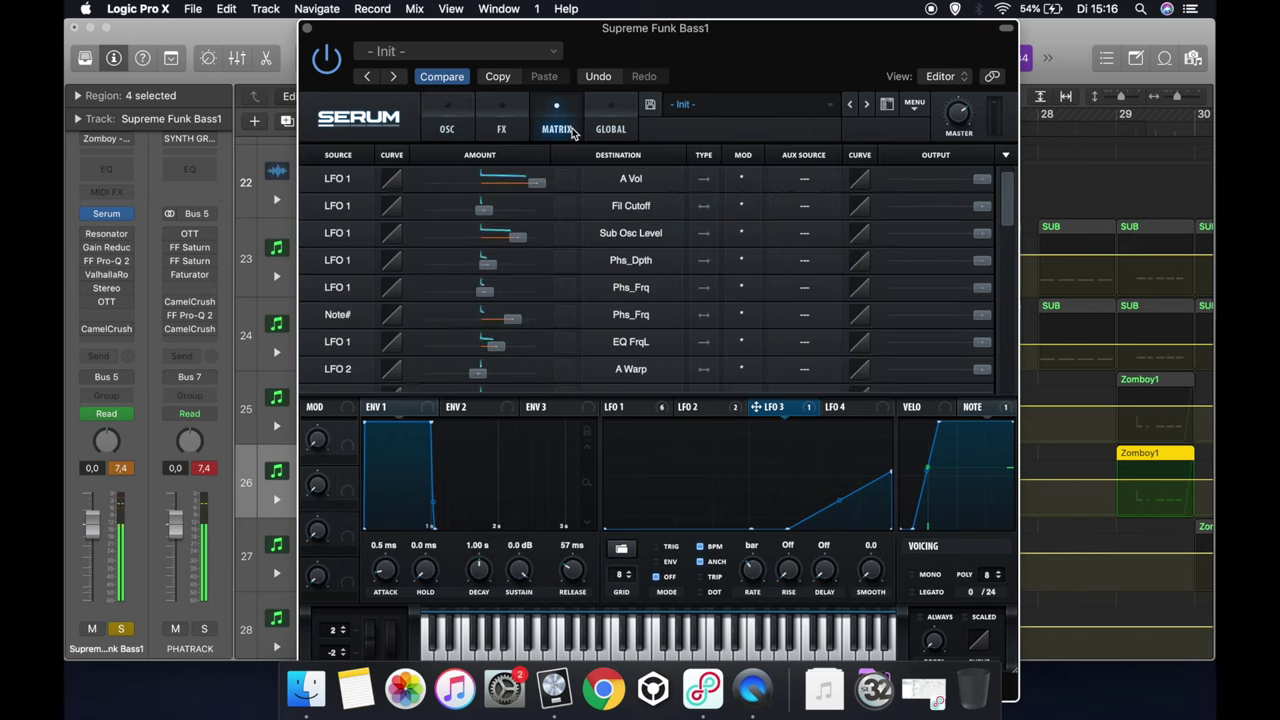
scroll(1015, 194, "down", 1)
scroll(1021, 224, "down", 3)
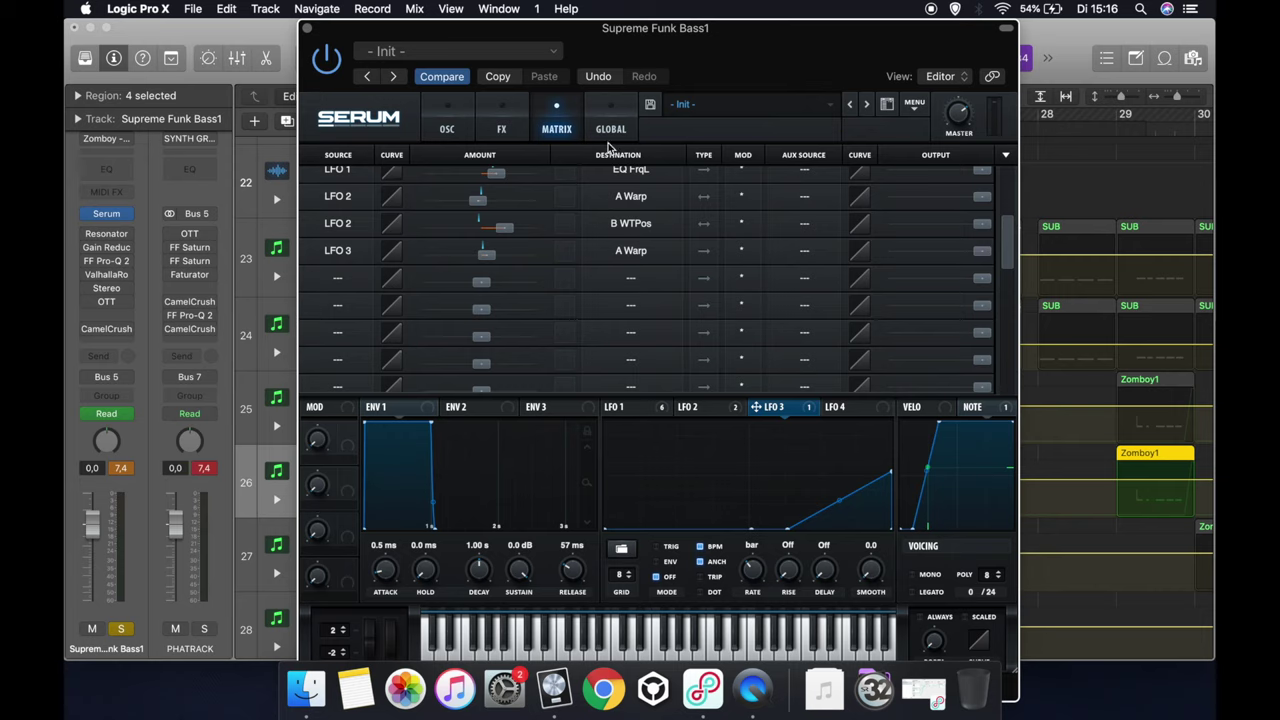
left_click(627, 286)
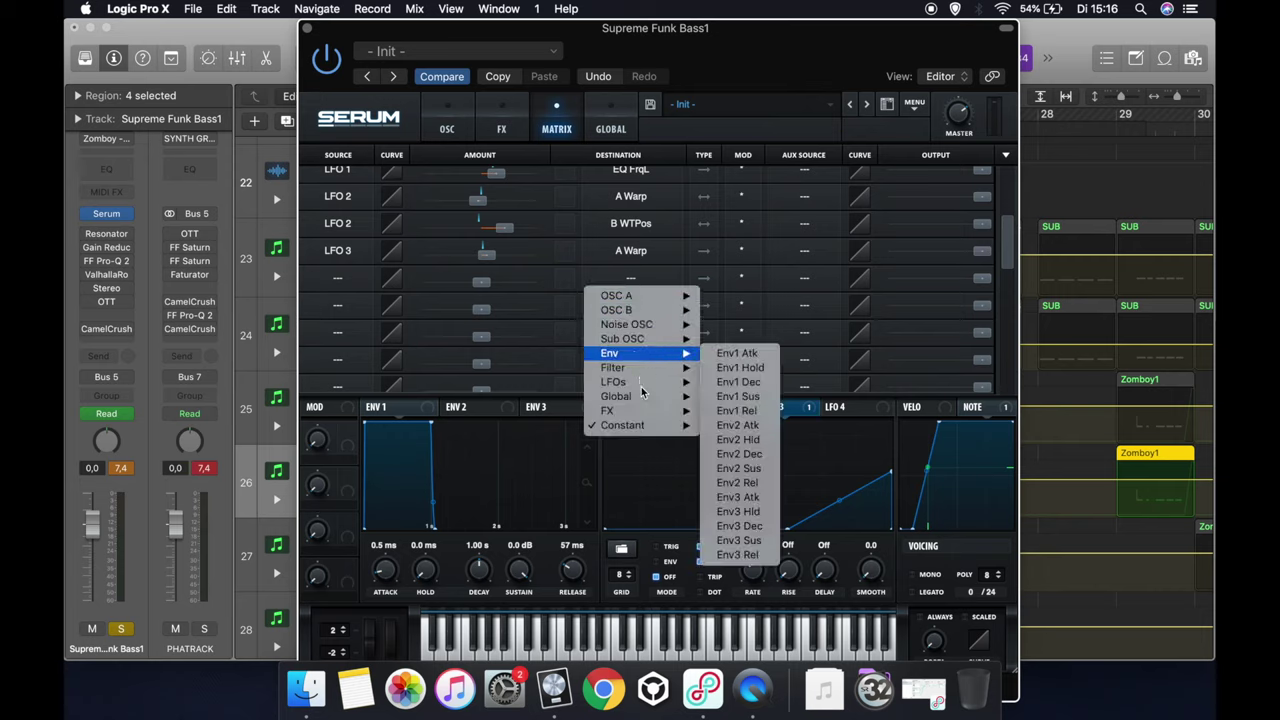
mouse_move(647, 397)
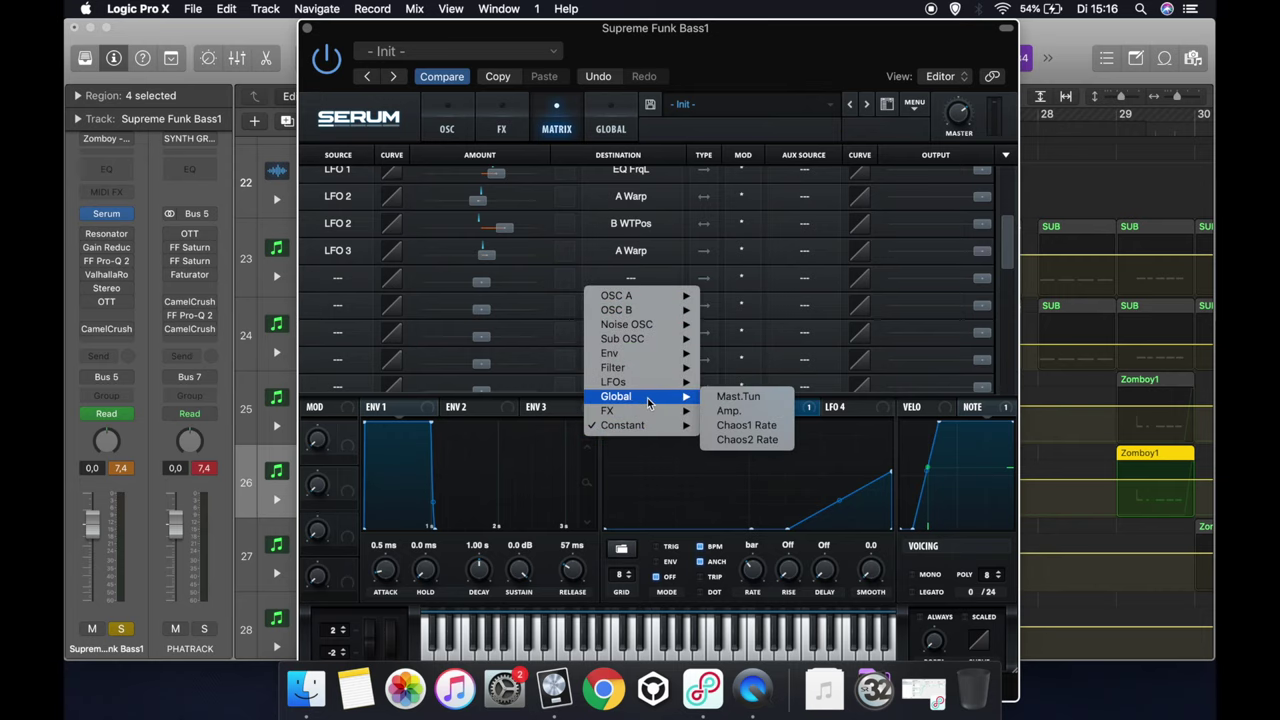
left_click(736, 398)
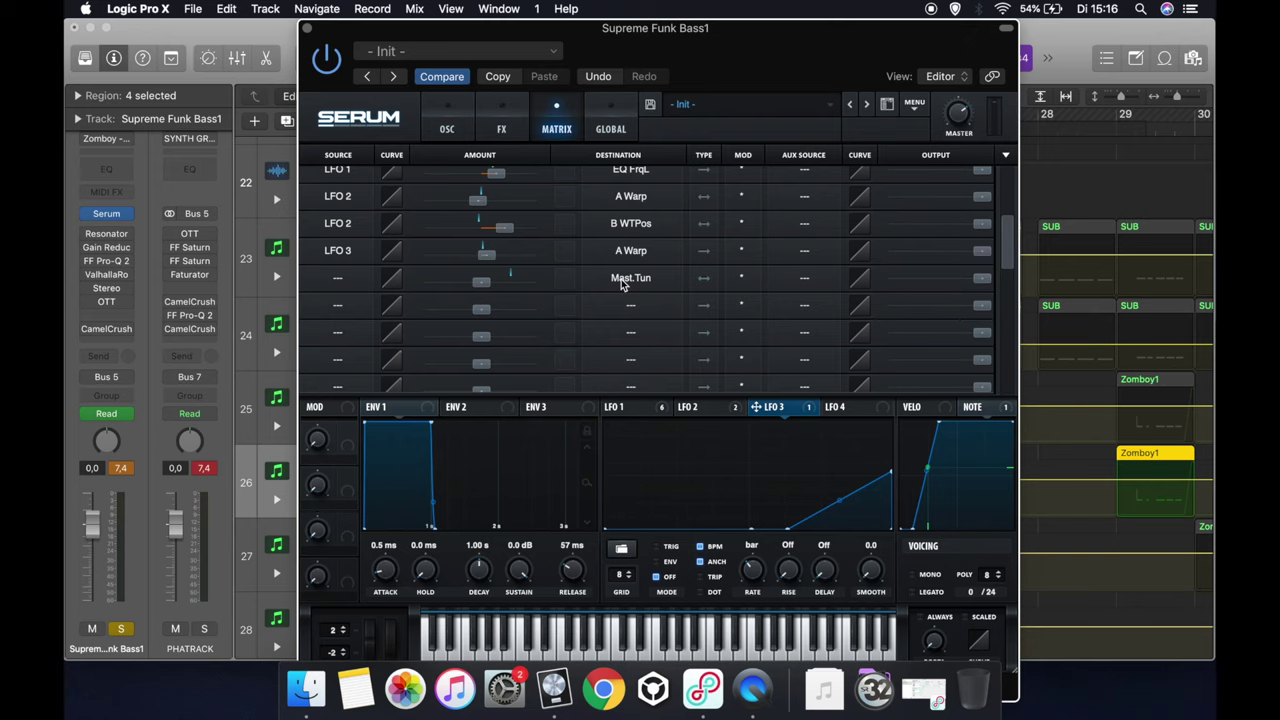
- Set LFO 3 as the source of the Mast.Tun entry in the modulation matrix
left_click(444, 110)
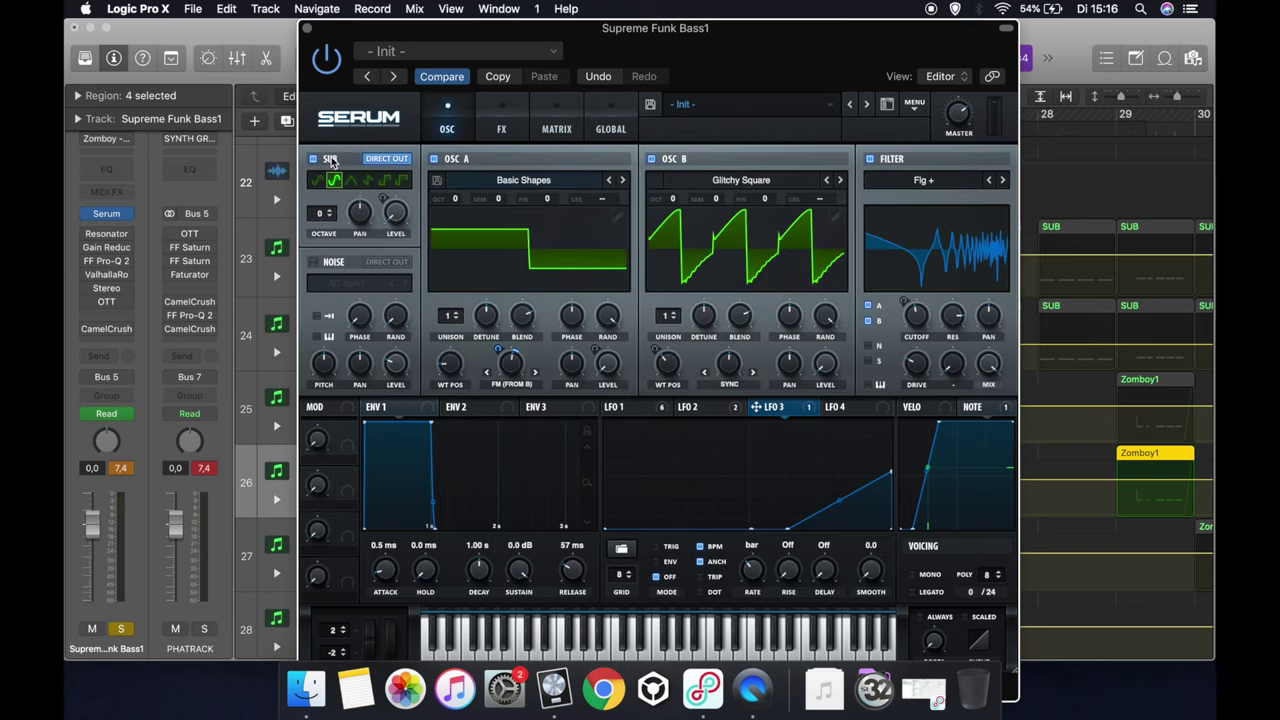
left_click(540, 118)
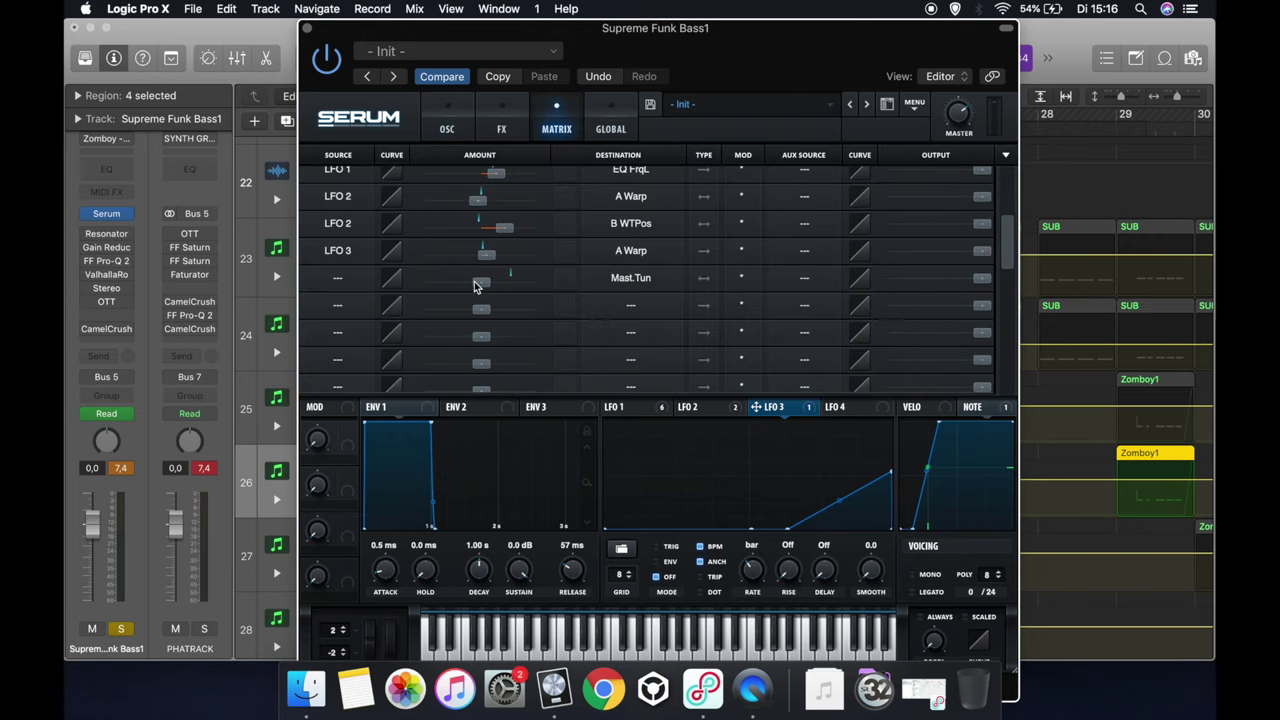
left_click_drag(474, 287, 478, 290)
left_click(338, 280)
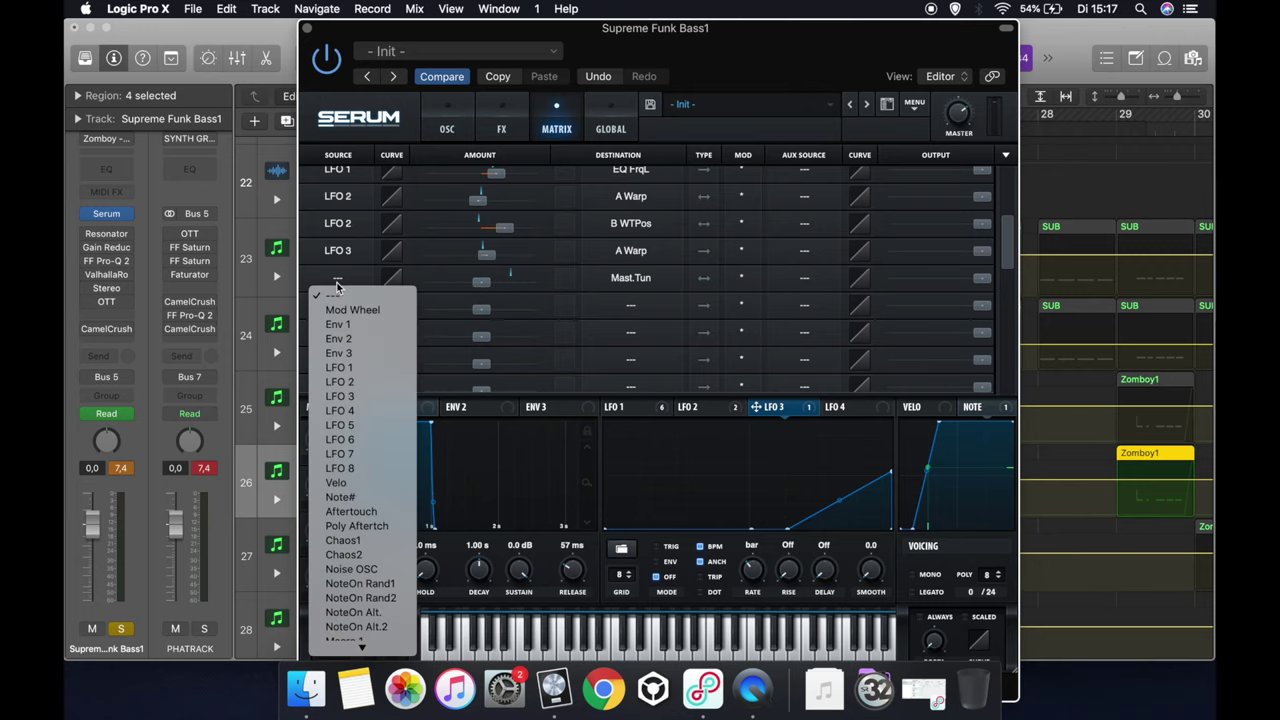
left_click(366, 397)
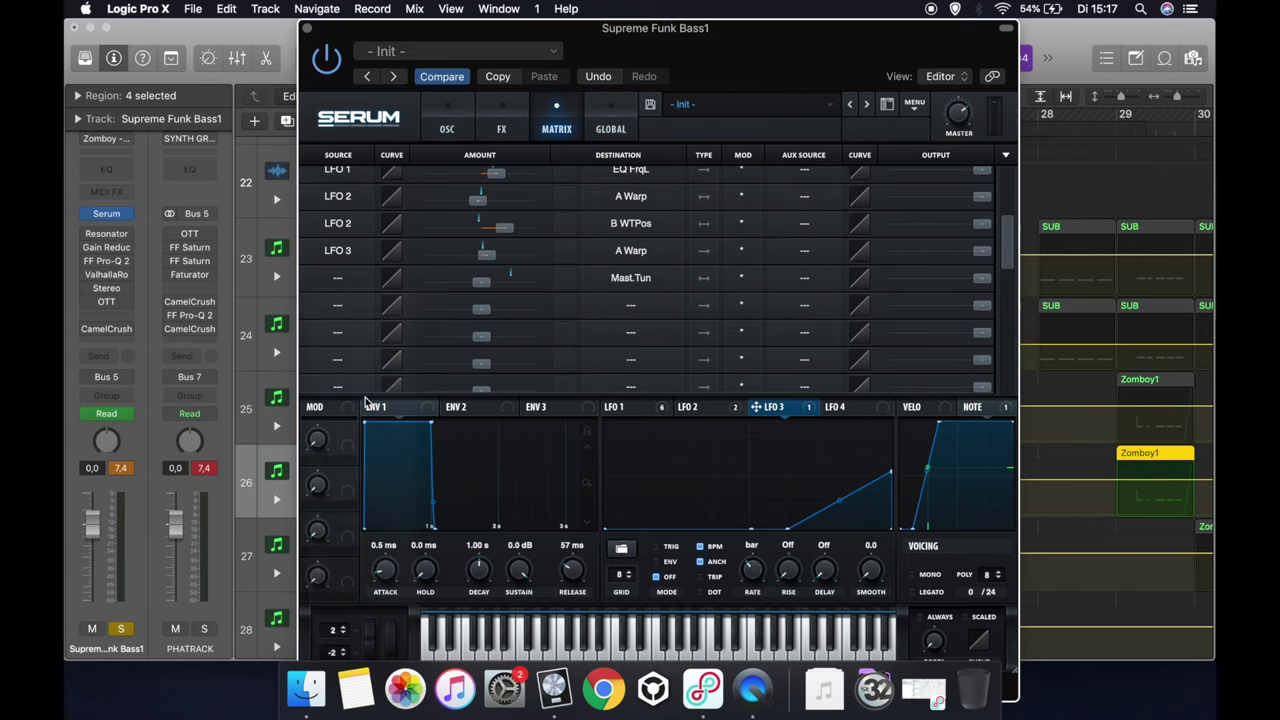
left_click(707, 279)
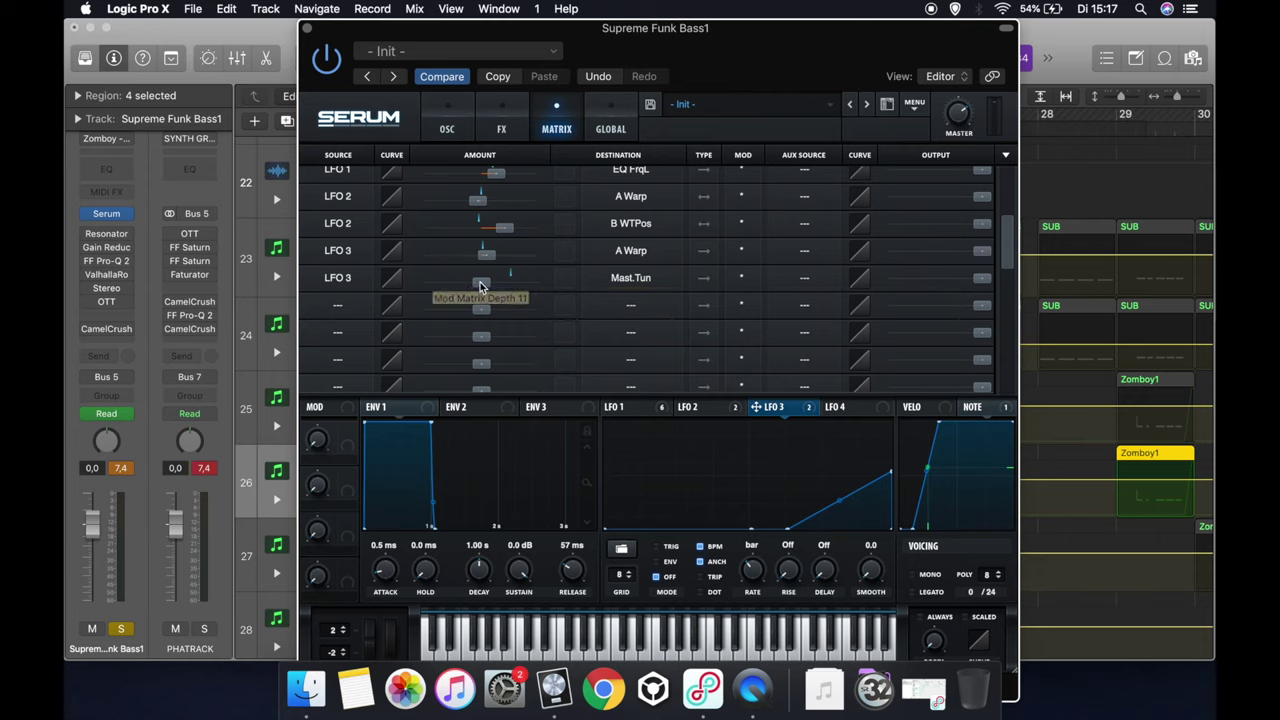
- Adjust LFO 3's modulation depth on Mast.Tun to a very slight negative amount while auditioning with playback
left_click_drag(480, 286, 474, 290)
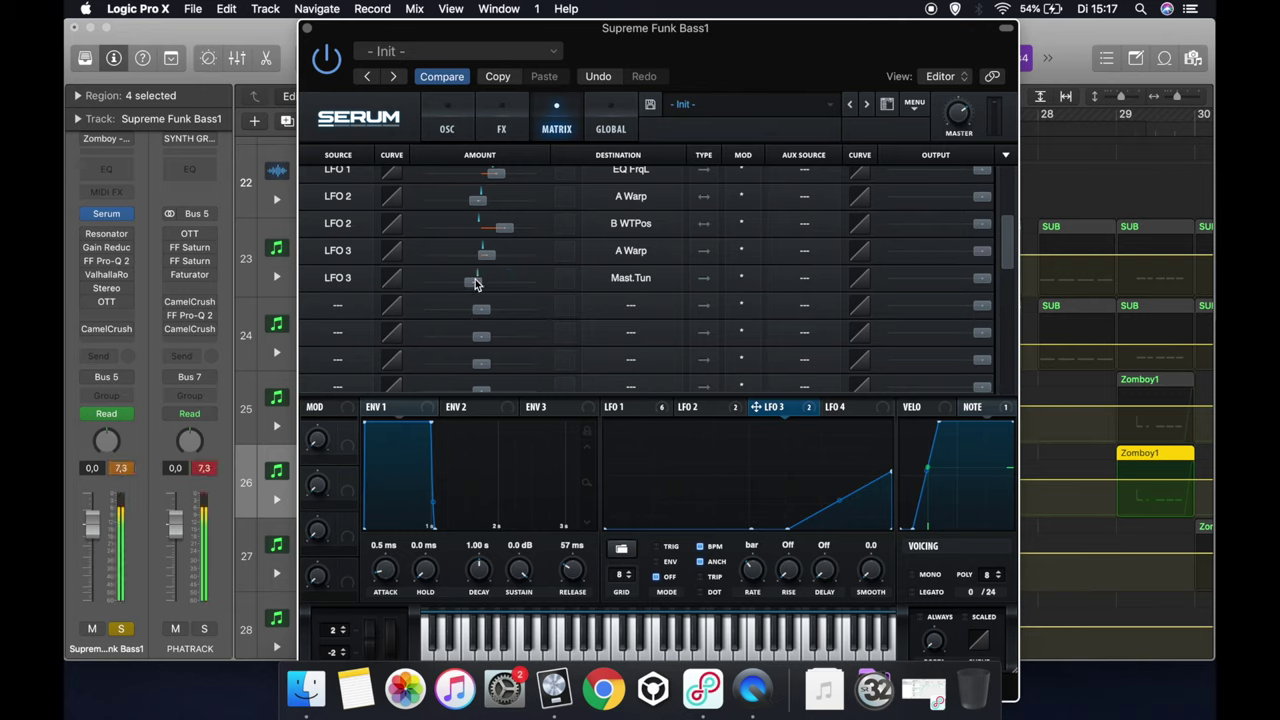
left_click_drag(476, 282, 489, 285)
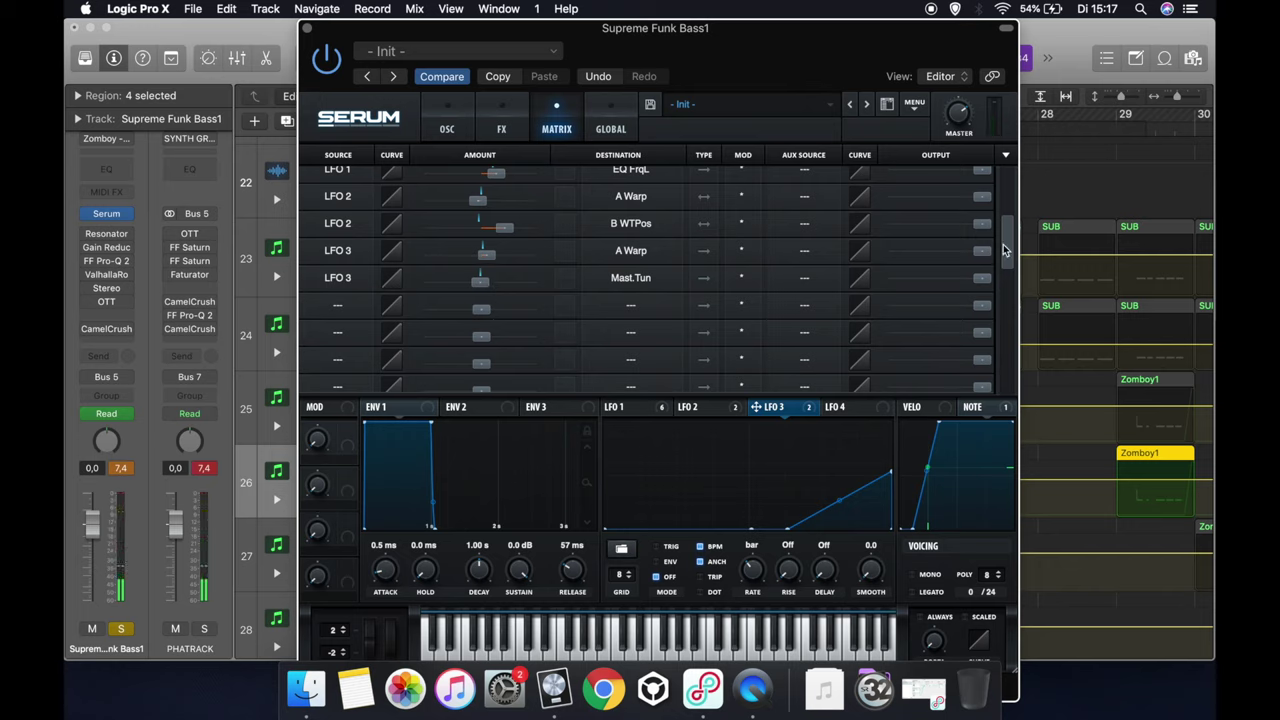
mouse_move(1010, 245)
left_mouse_down()
mouse_move(1009, 265)
mouse_move(1014, 219)
mouse_move(1012, 240)
left_mouse_up()
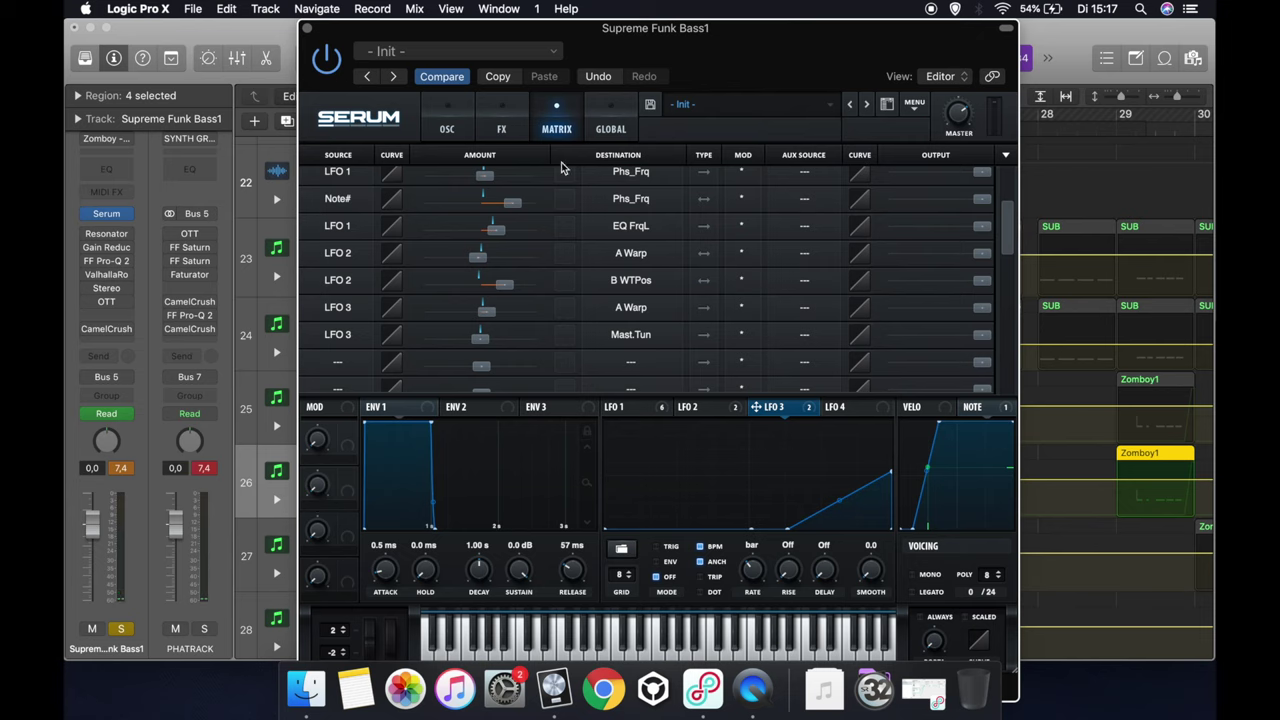
- Review the oscillator page with the LFO 4 and LFO 3 curves, and close the Serum window
left_click(450, 127)
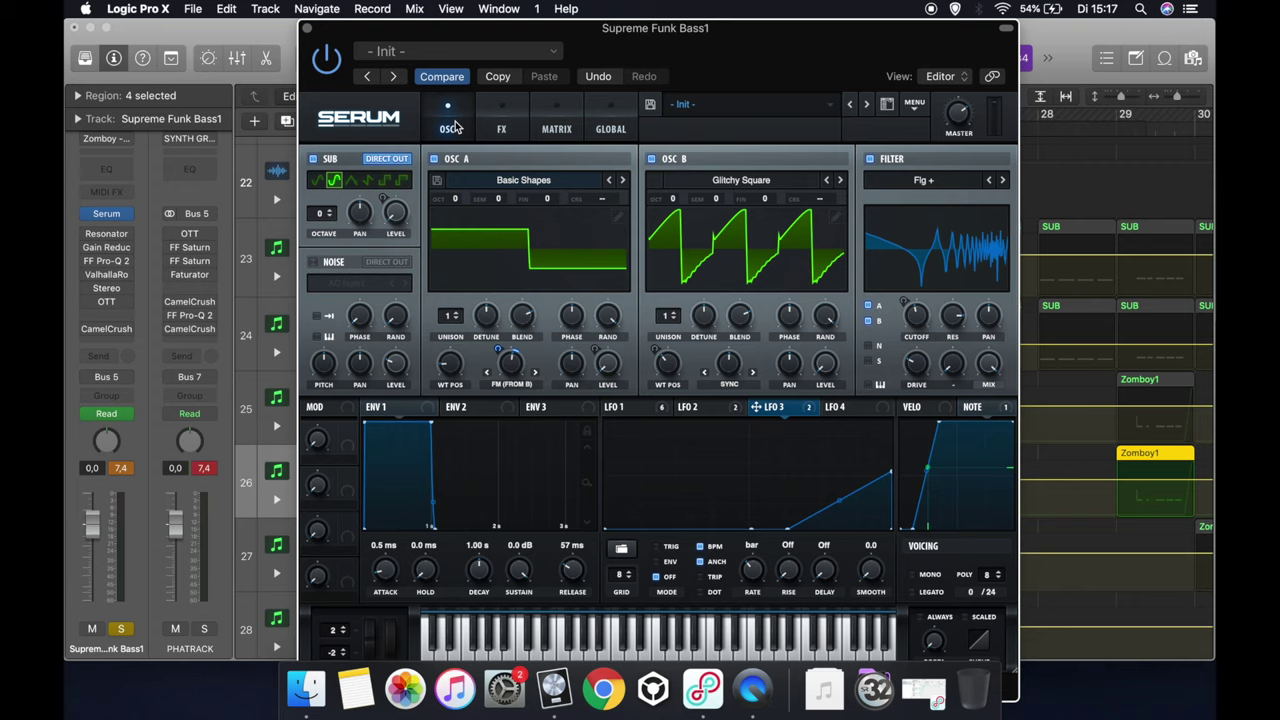
left_click(836, 405)
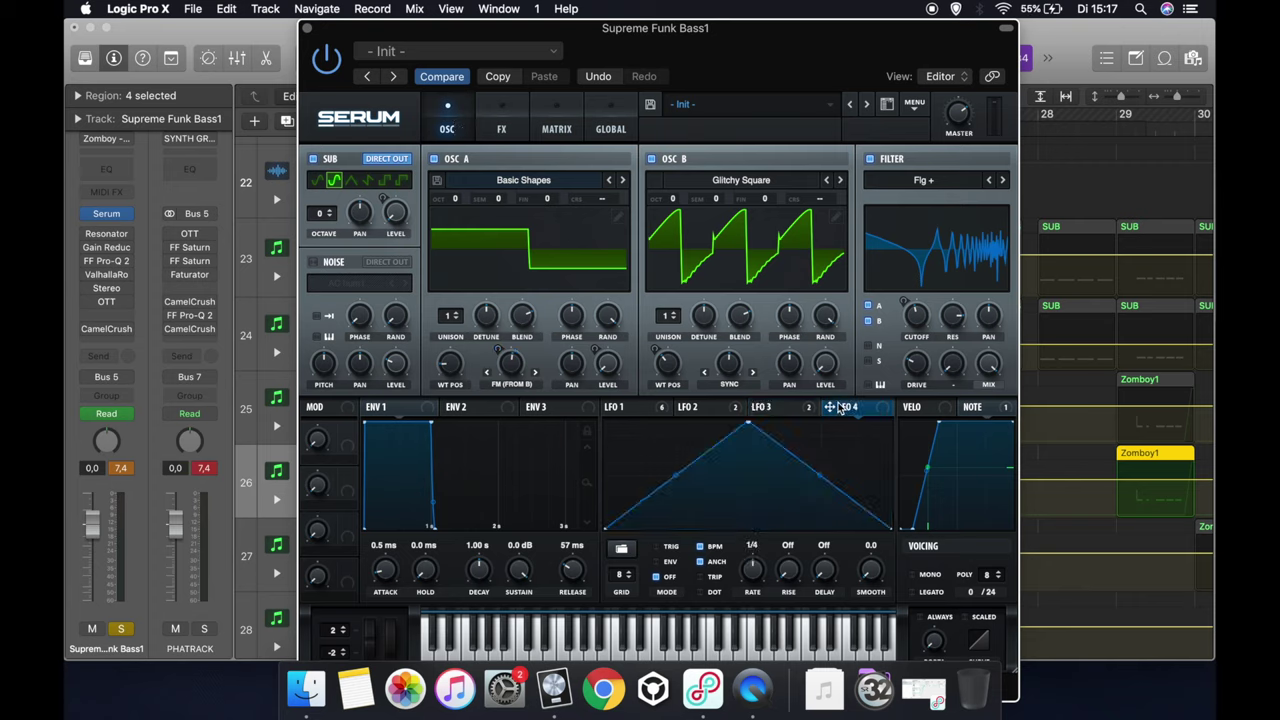
left_click(784, 410)
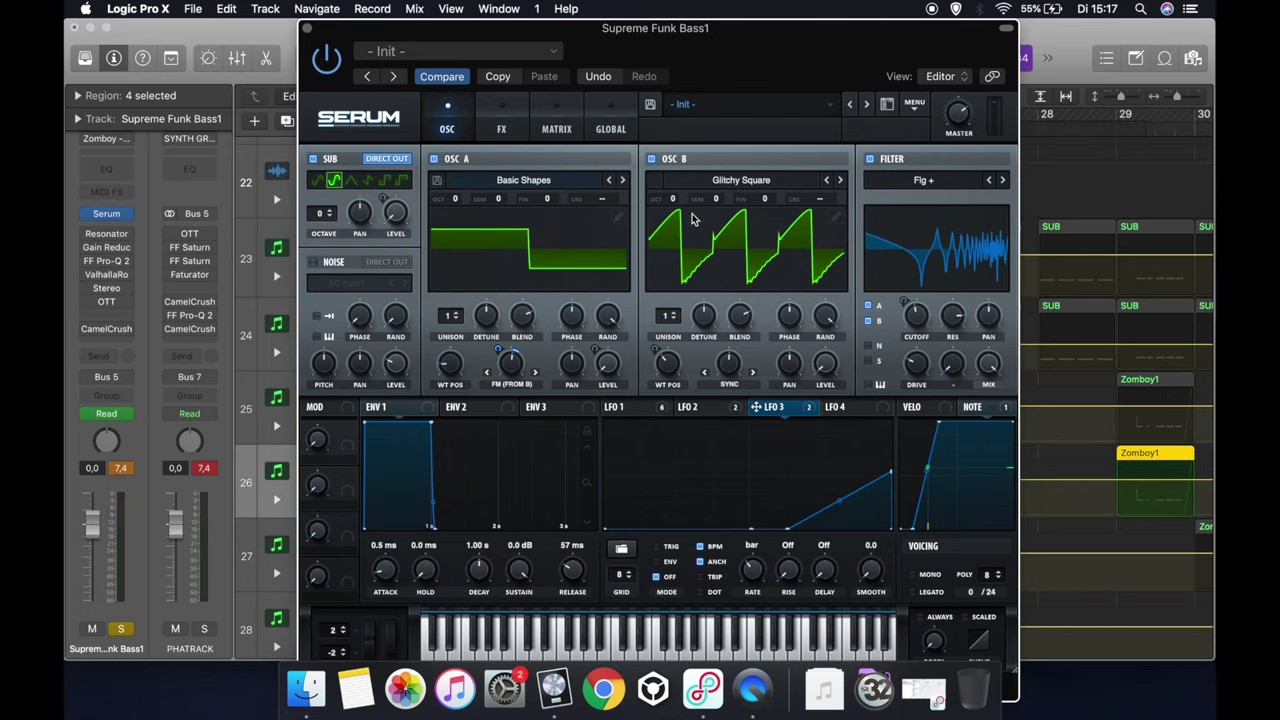
left_click(307, 28)
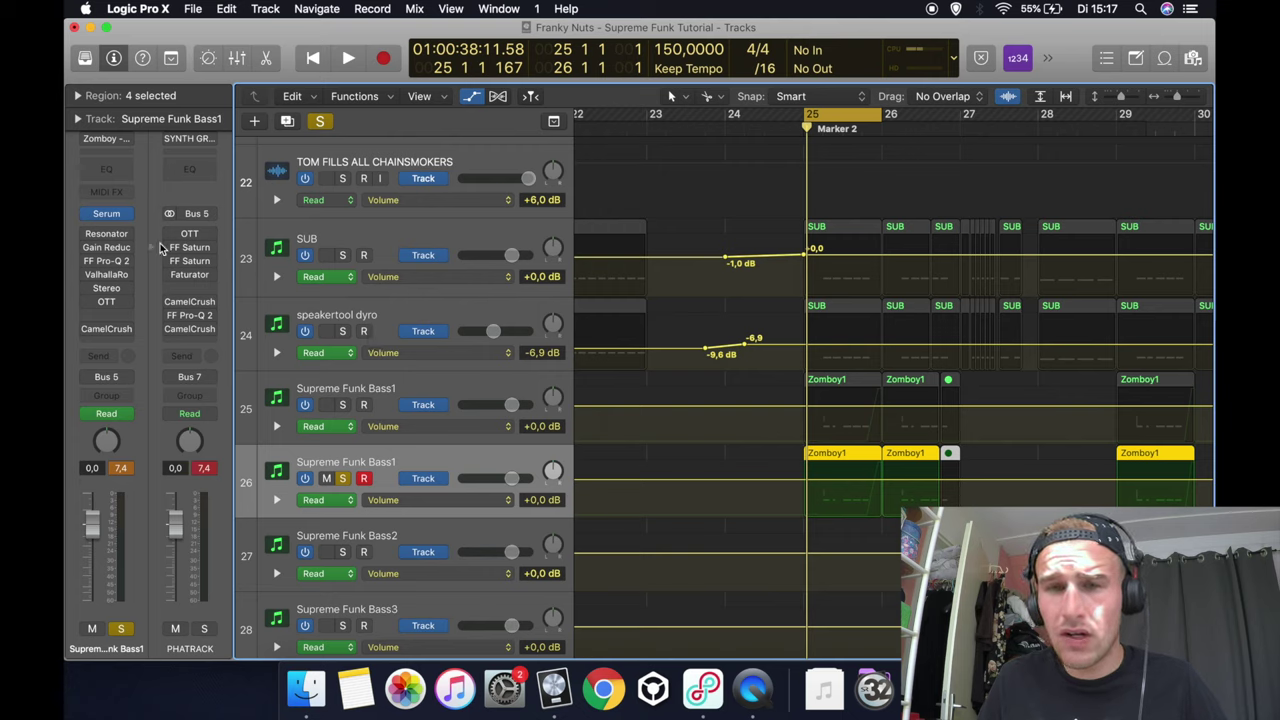
- Enable the Resonator insert on the bass track, try its Decay and Mix during playback with Mix back at 50%, and close it
mouse_move(86, 218)
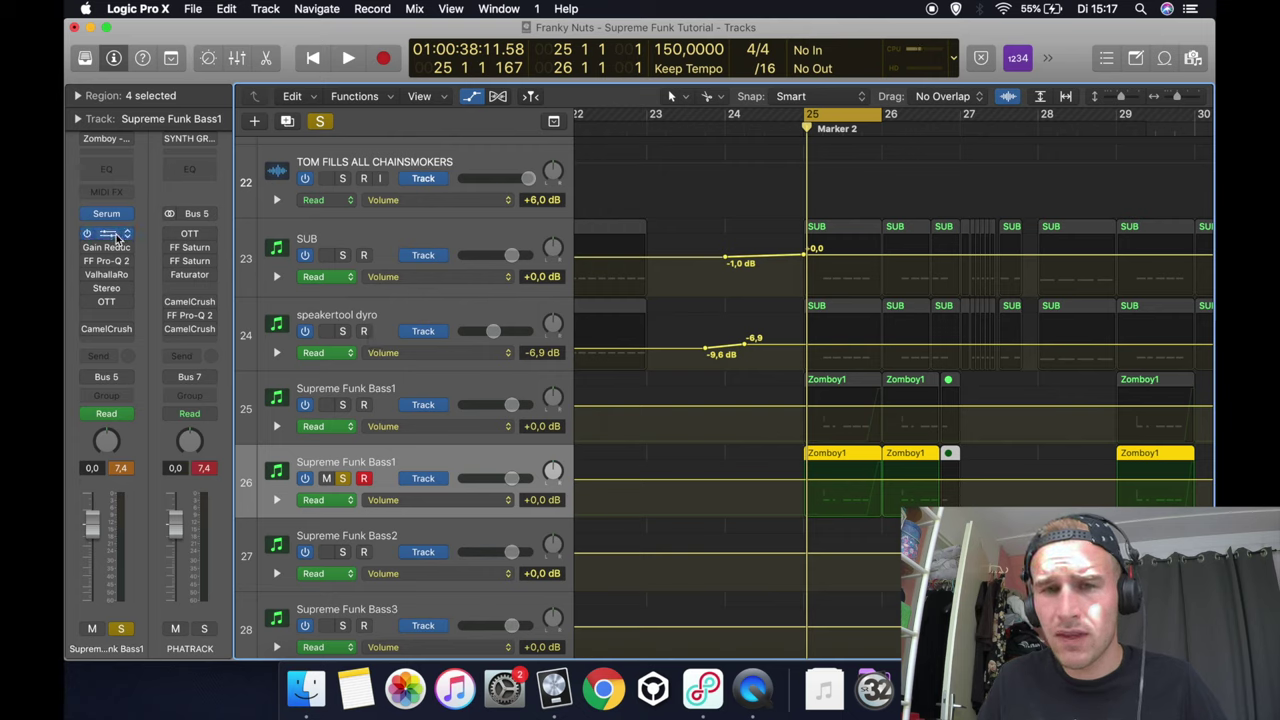
left_click(106, 233)
left_click_drag(175, 44, 632, 142)
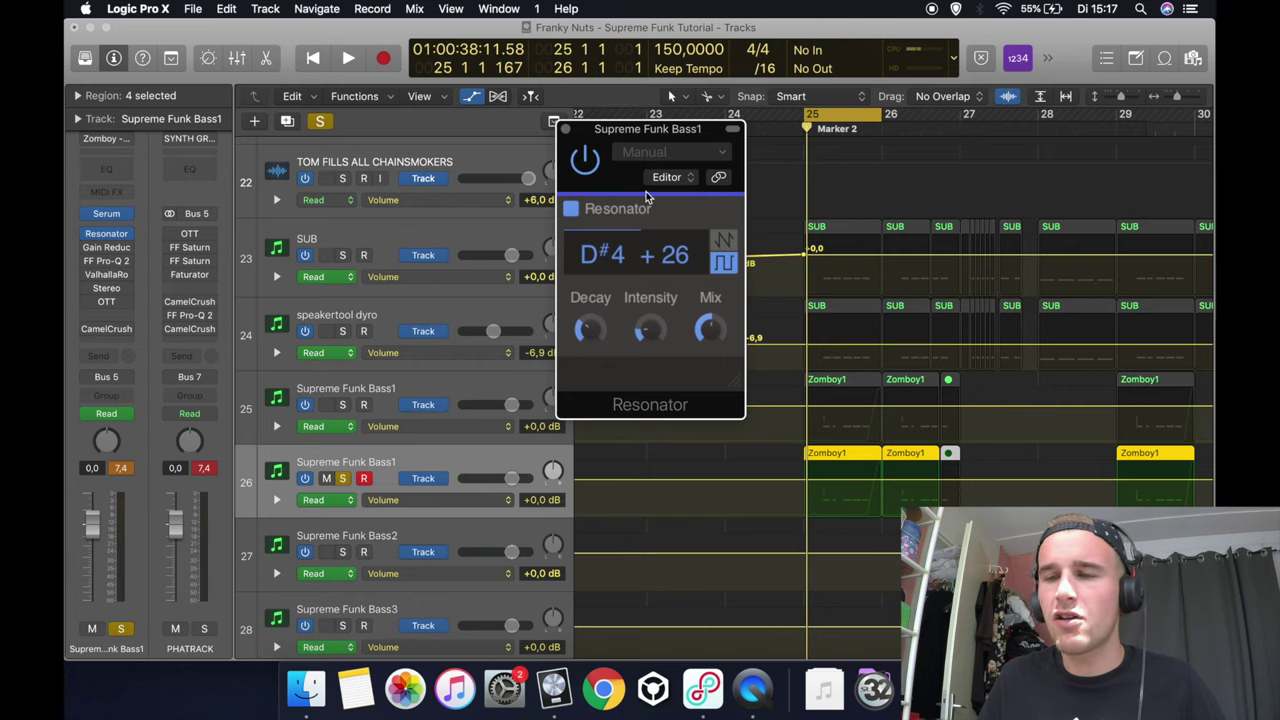
mouse_move(710, 332)
key("space")
mouse_move(590, 330)
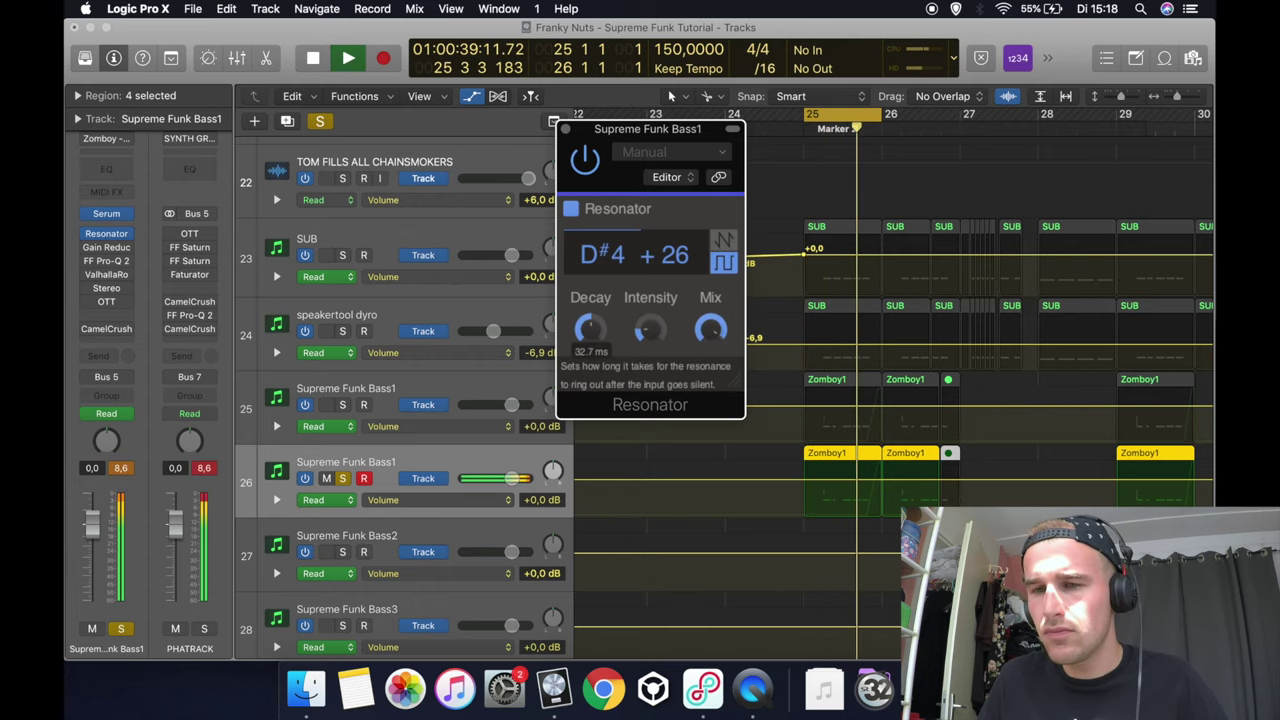
key("space")
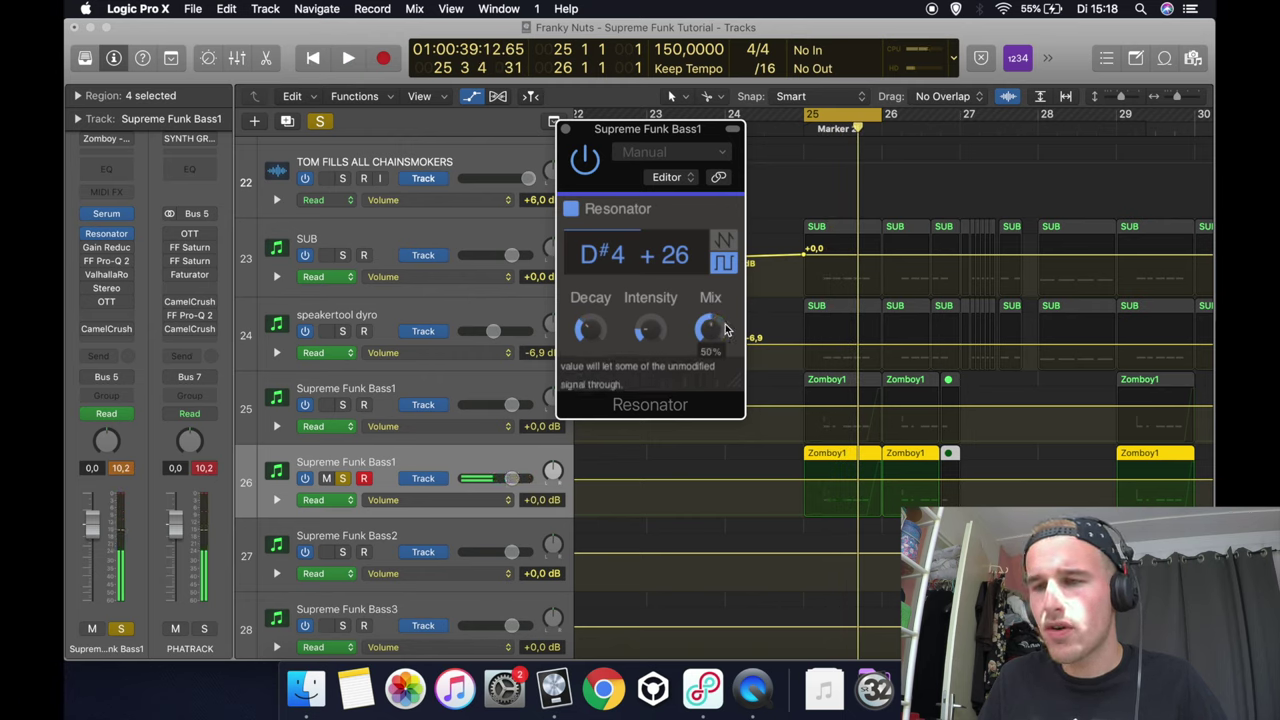
left_click(563, 132)
- Enable the Gain Reduction insert, audition it with playback while checking its Gain and Slay controls, and close it
mouse_move(110, 252)
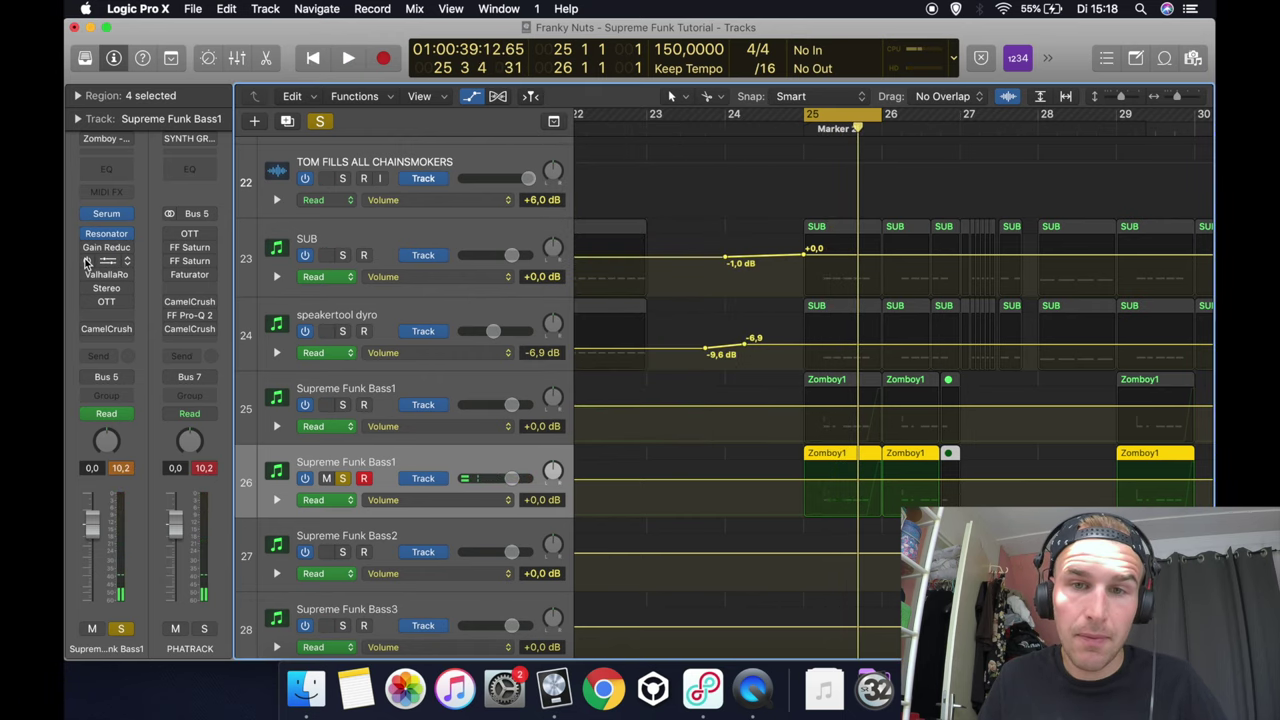
left_click(110, 249)
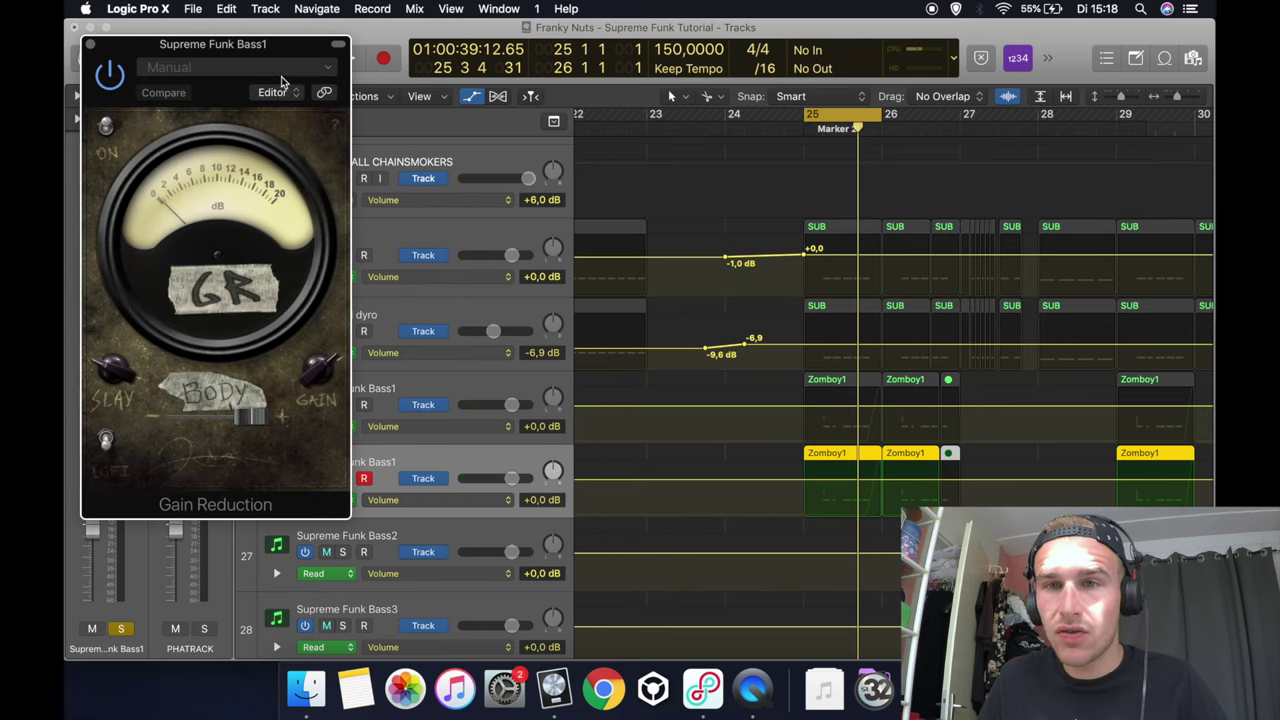
left_click_drag(273, 50, 676, 104)
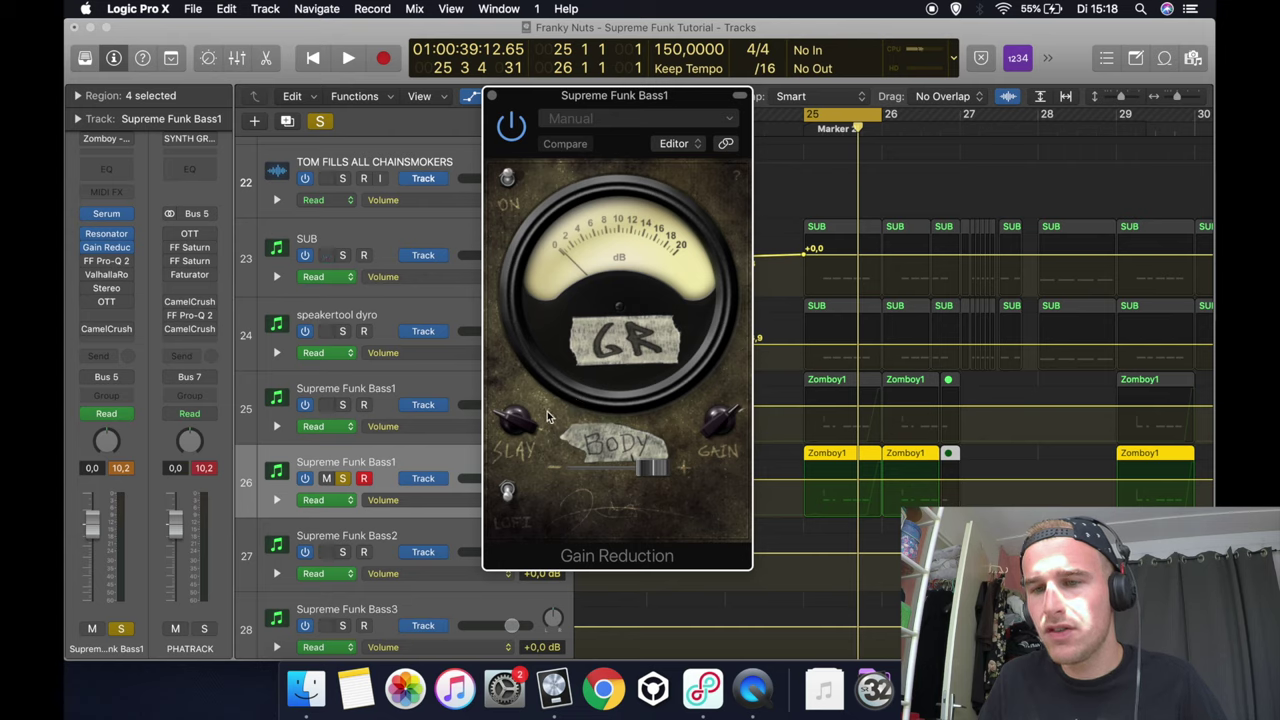
key("space")
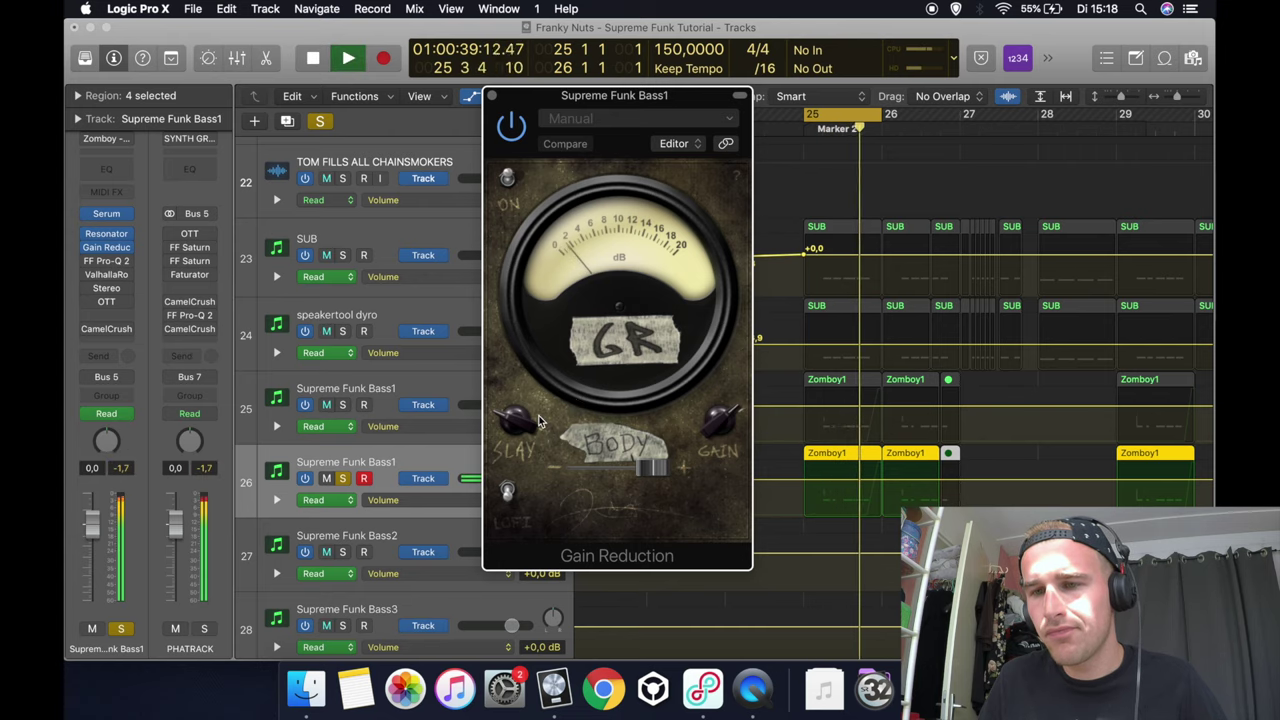
key("space")
left_click_drag(722, 432, 722, 410)
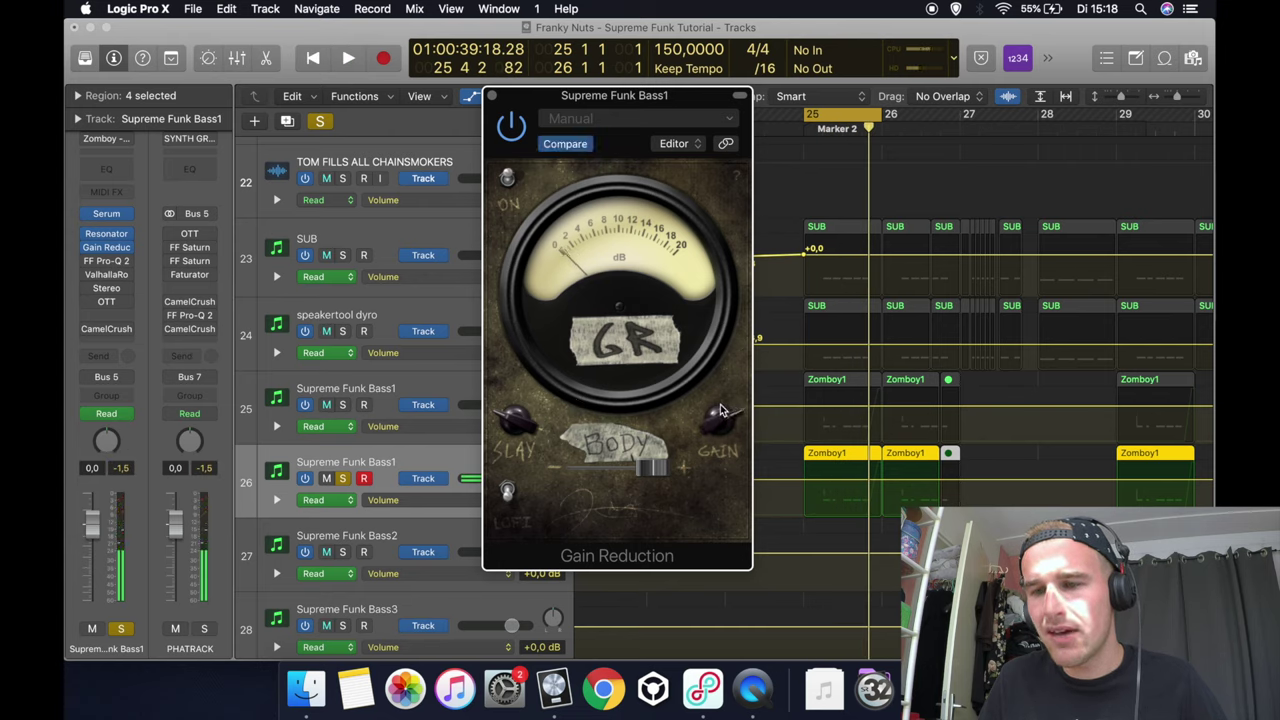
left_click_drag(516, 421, 514, 423)
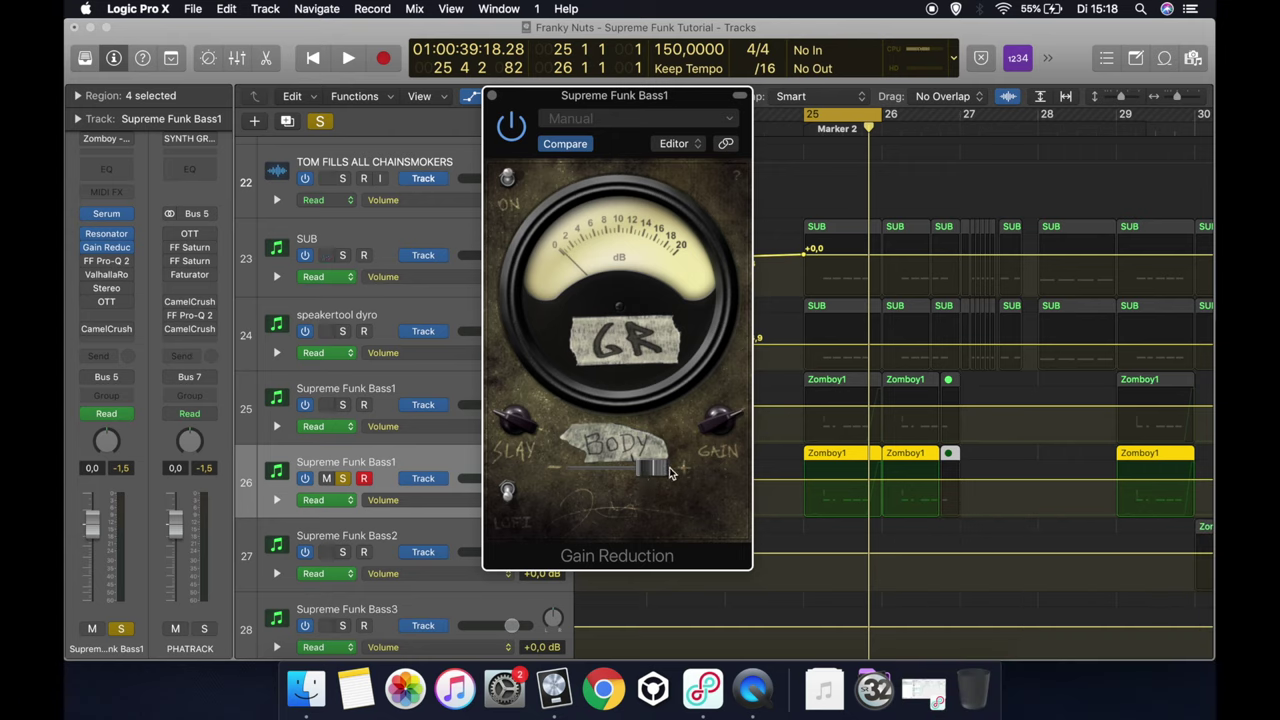
left_click(491, 96)
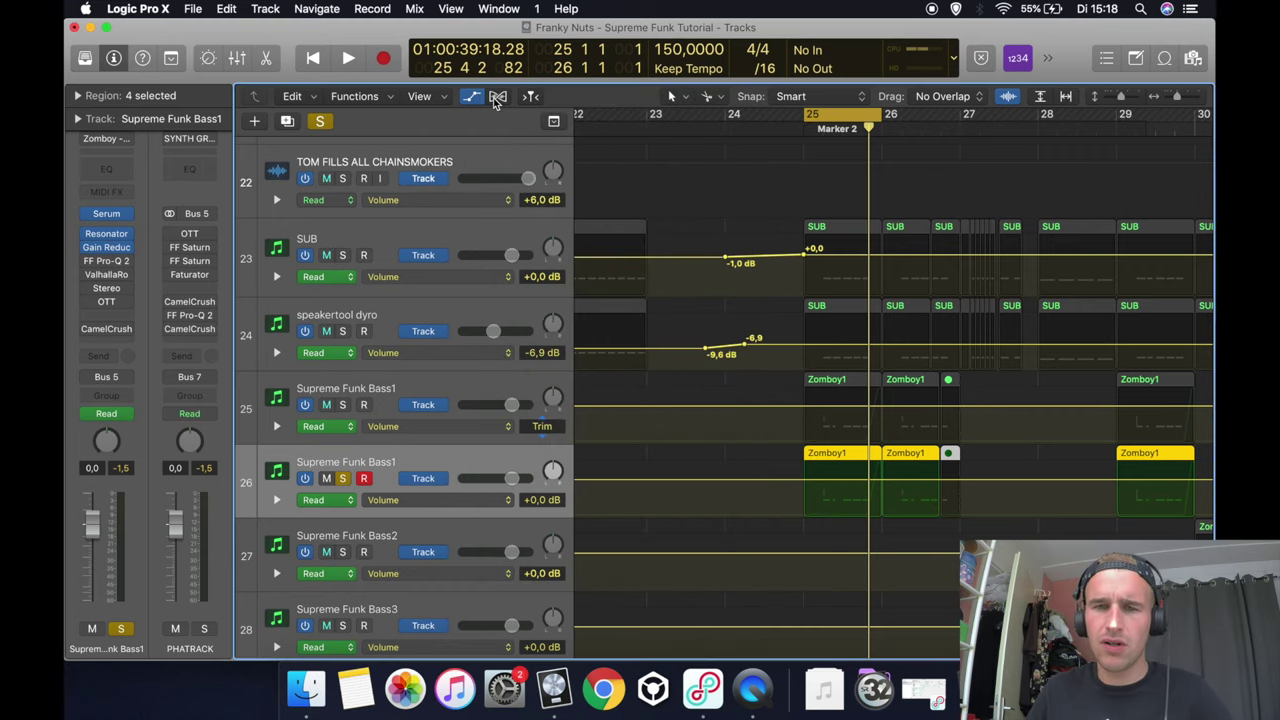
- Enable the FF Pro-Q 2 insert, audition its narrow low-mid bell boost with playback, and close the equaliser
left_click(118, 262)
left_click_drag(110, 72, 327, 100)
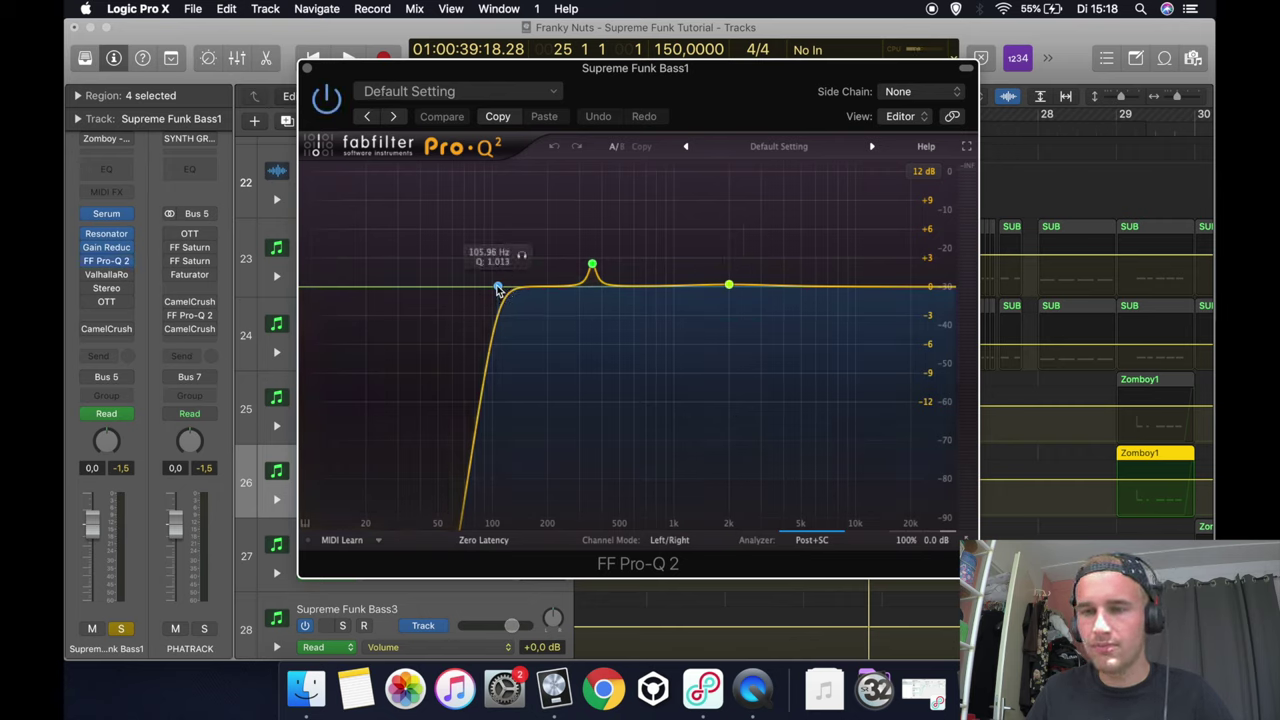
left_click(592, 266)
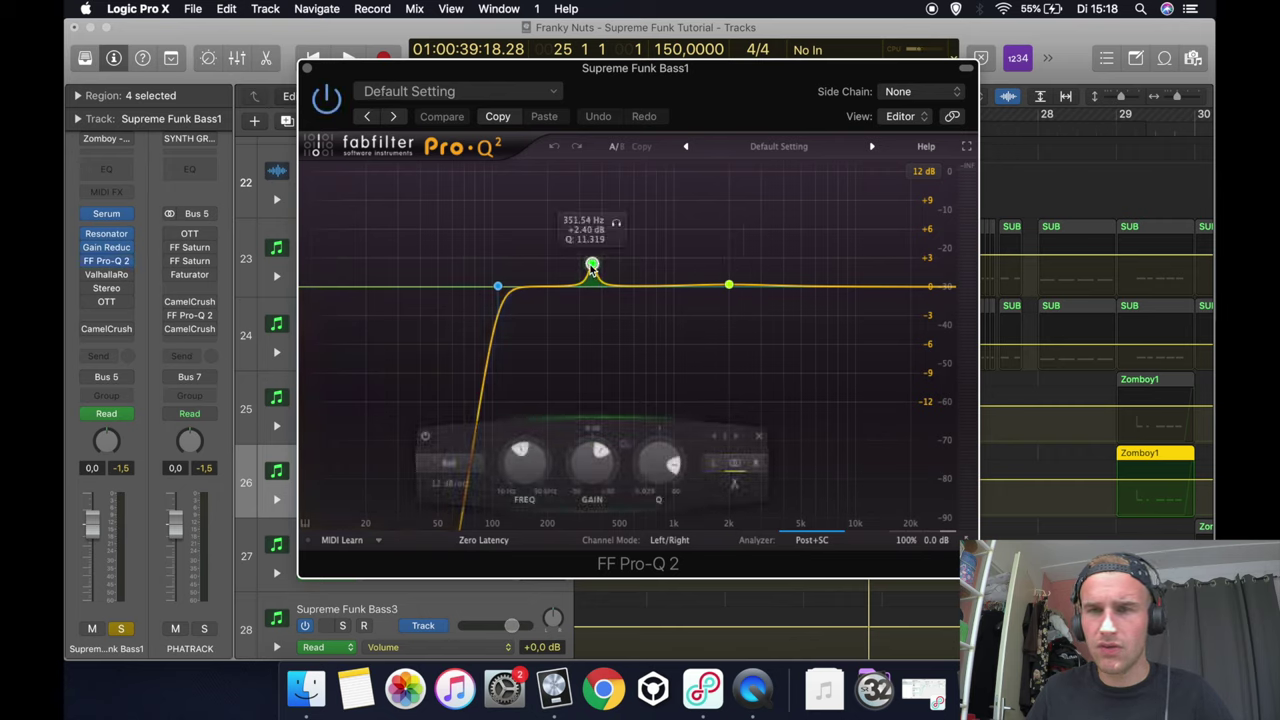
key("space")
left_click(616, 224)
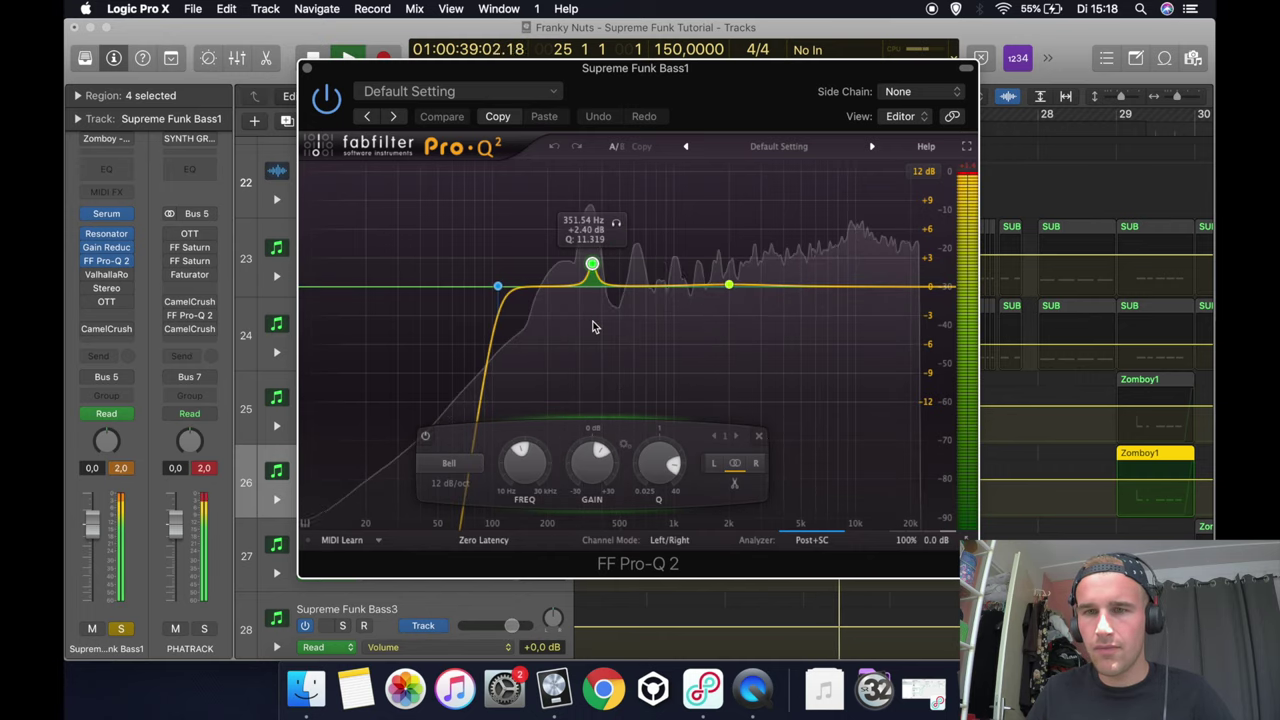
key("space")
left_click(307, 68)
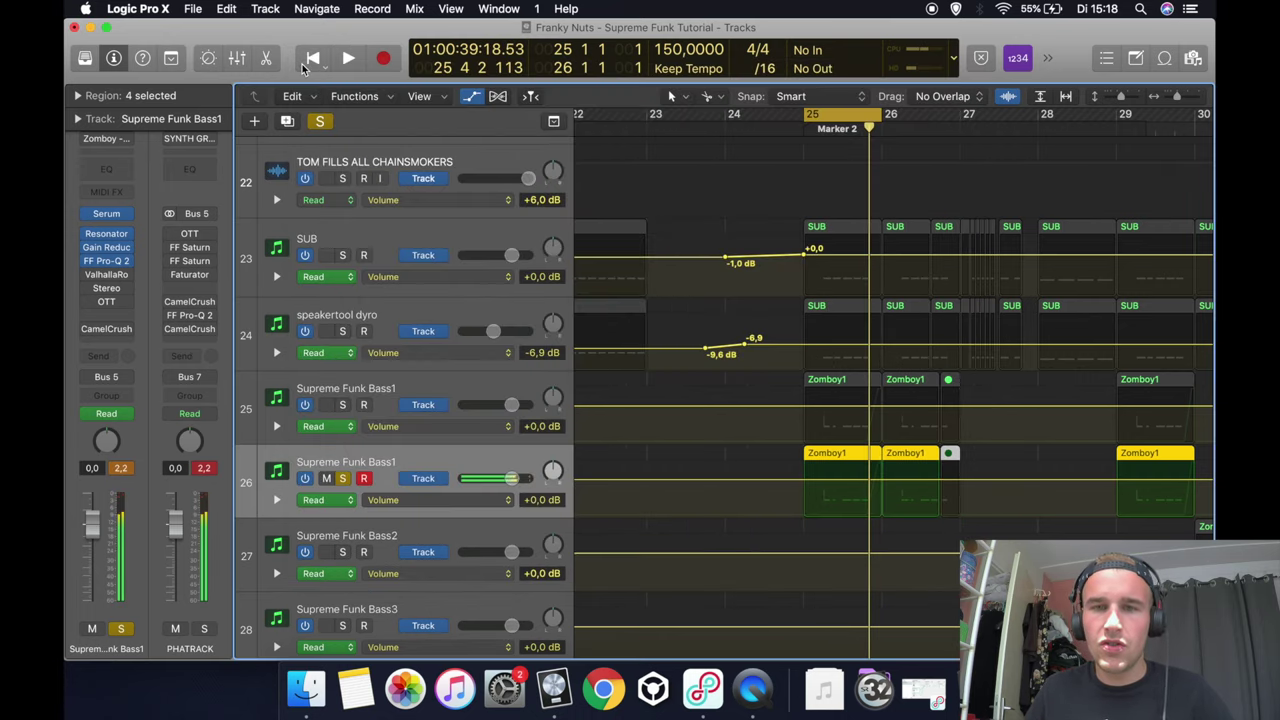
- Enable the ValhallaRoom reverb insert, review its settings, and show the reverb mix automation lane under the Supreme Funk Bass1 track
left_click(104, 274)
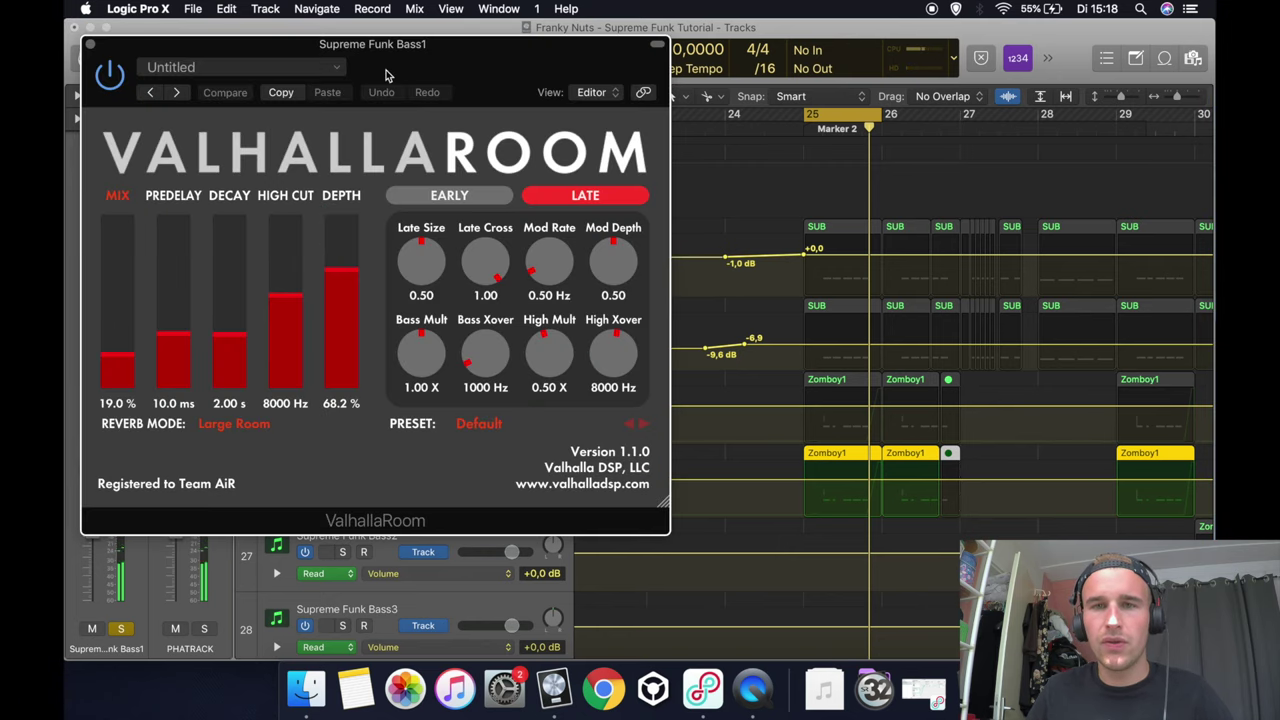
left_click(90, 47)
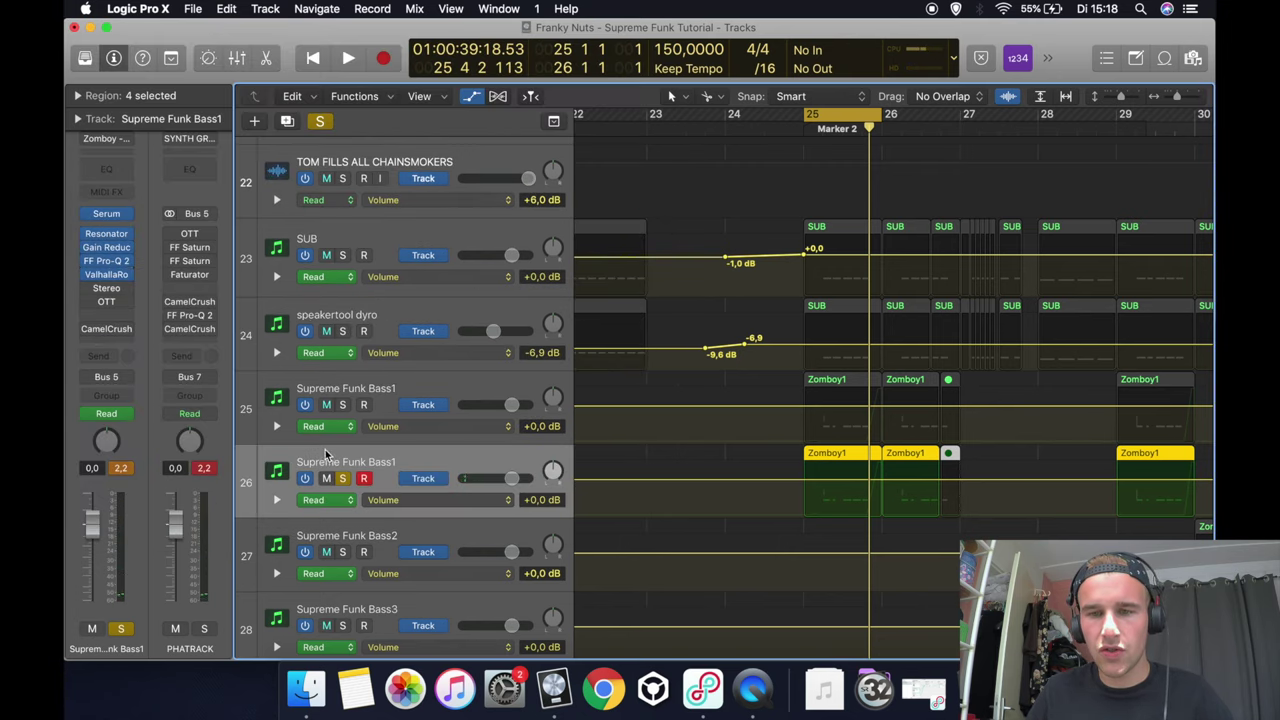
left_click(276, 501)
scroll(594, 451, "down", 3)
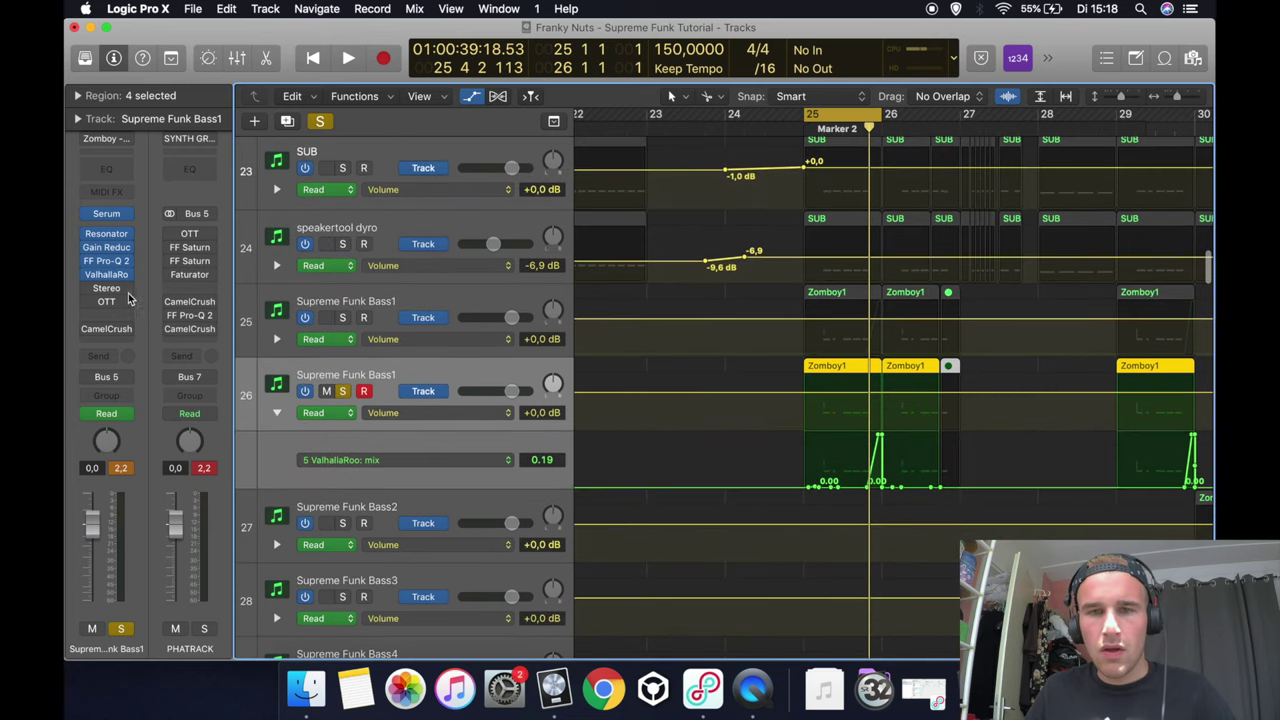
- Open the ValhallaRoom reverb on the bass track, check its Mix level with the playhead at bar 25 beat 2, and close it
left_click(106, 274)
left_click_drag(340, 28, 920, 28)
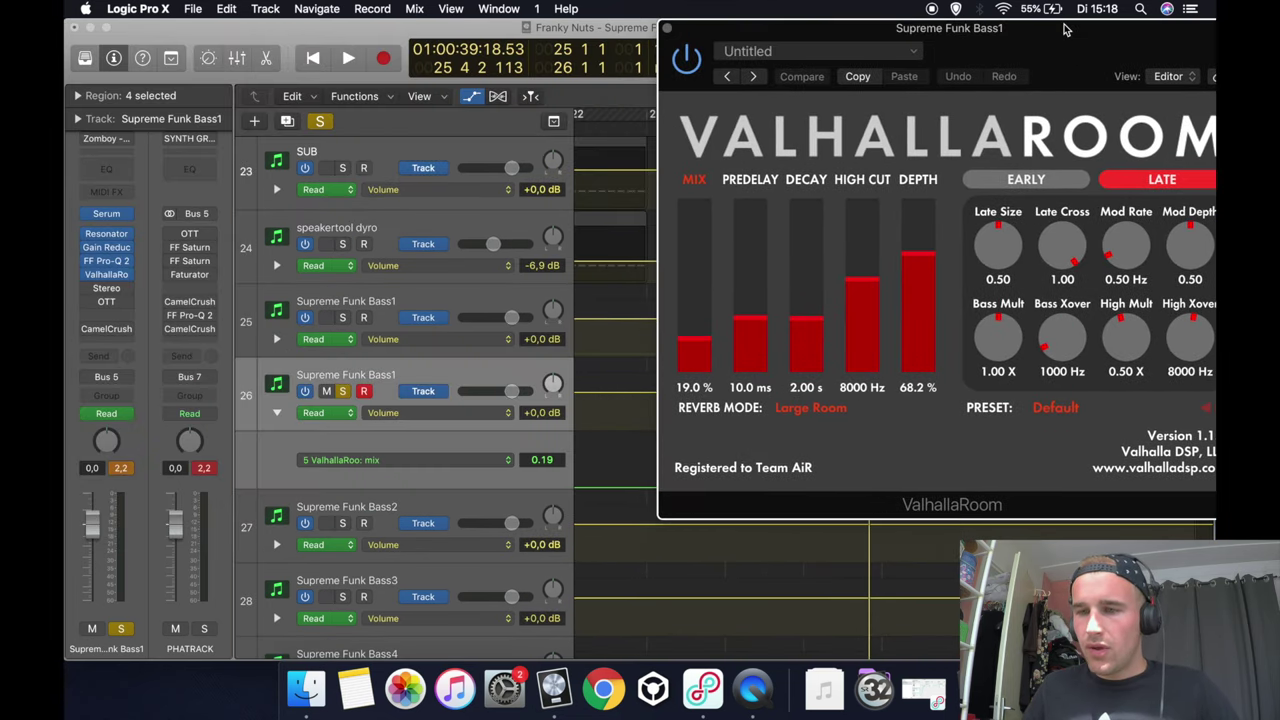
left_click_drag(977, 70, 920, 27)
left_click(822, 125)
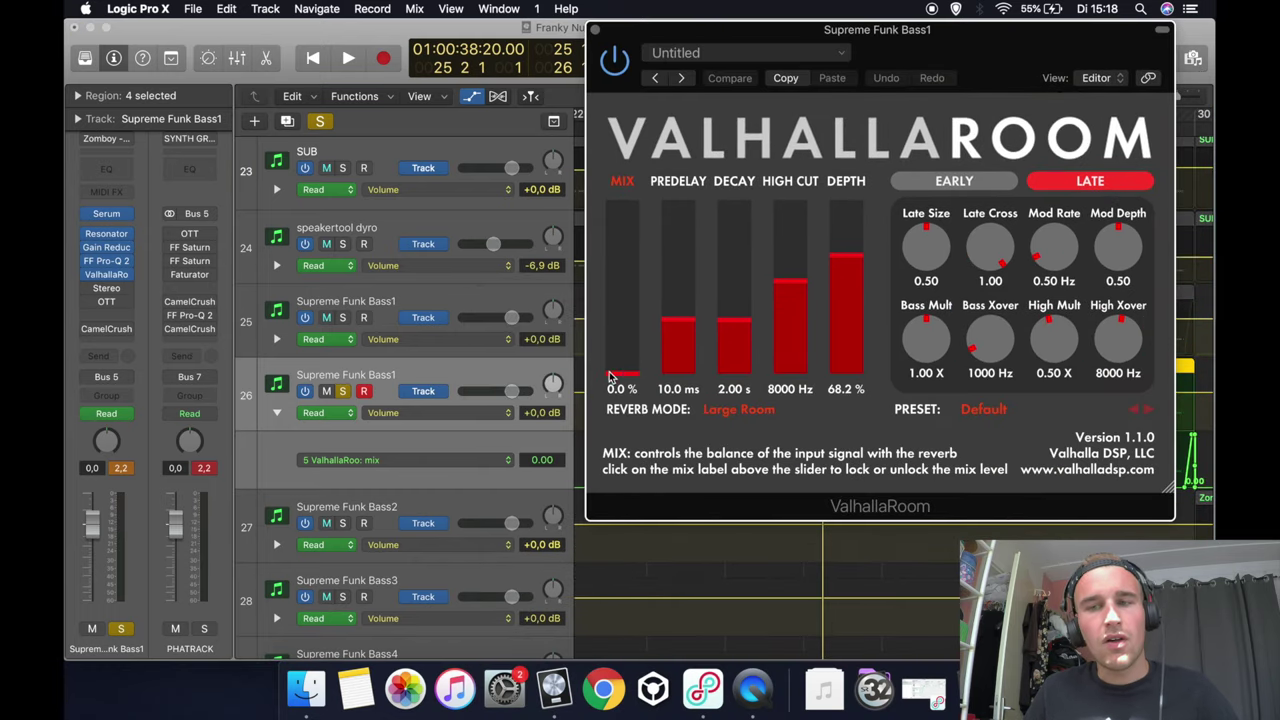
left_click_drag(630, 388, 645, 430)
left_click(595, 31)
- Examine the reverb mix automation ramp at the end of bar 25 and audition it with playback
scroll(880, 441, "up", 5)
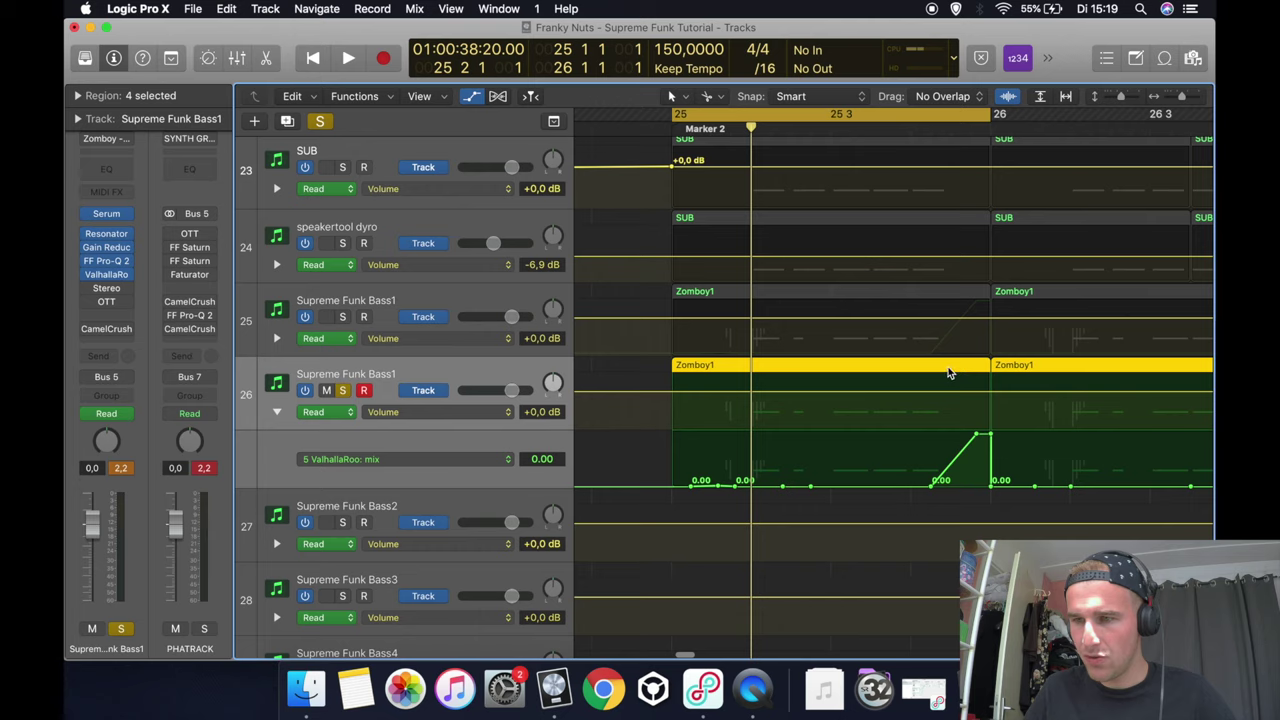
key("space")
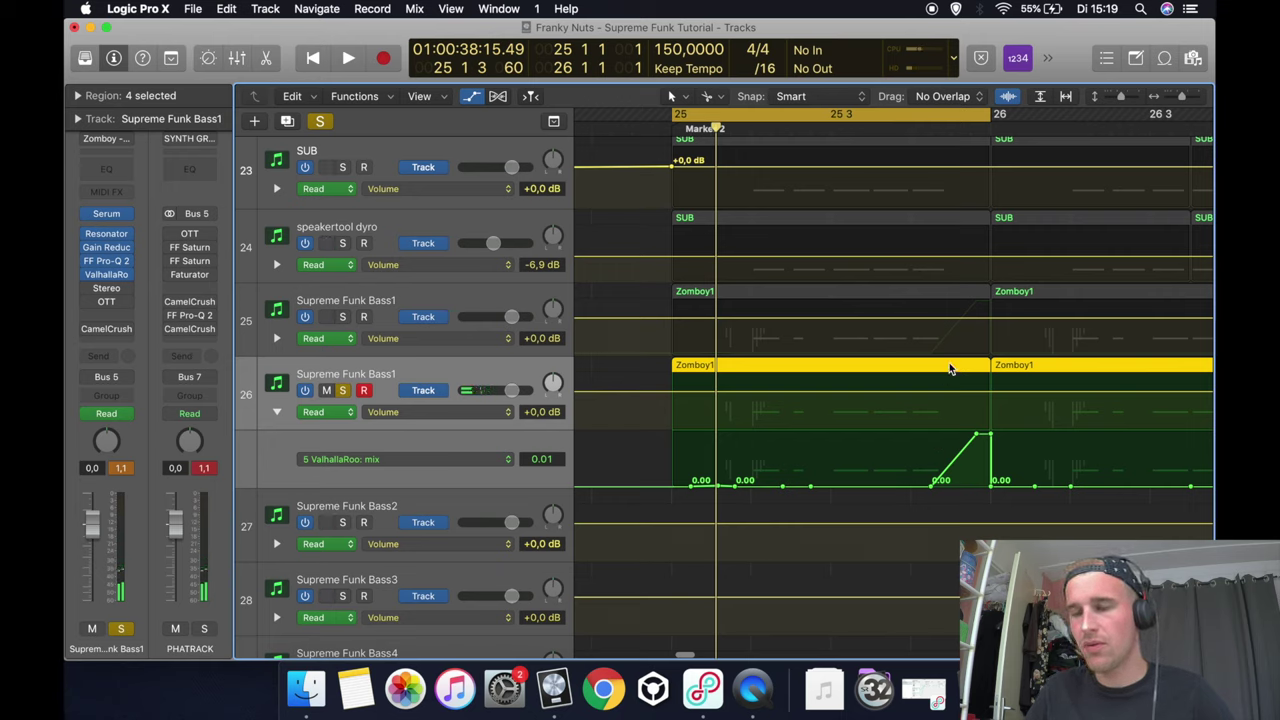
key("space")
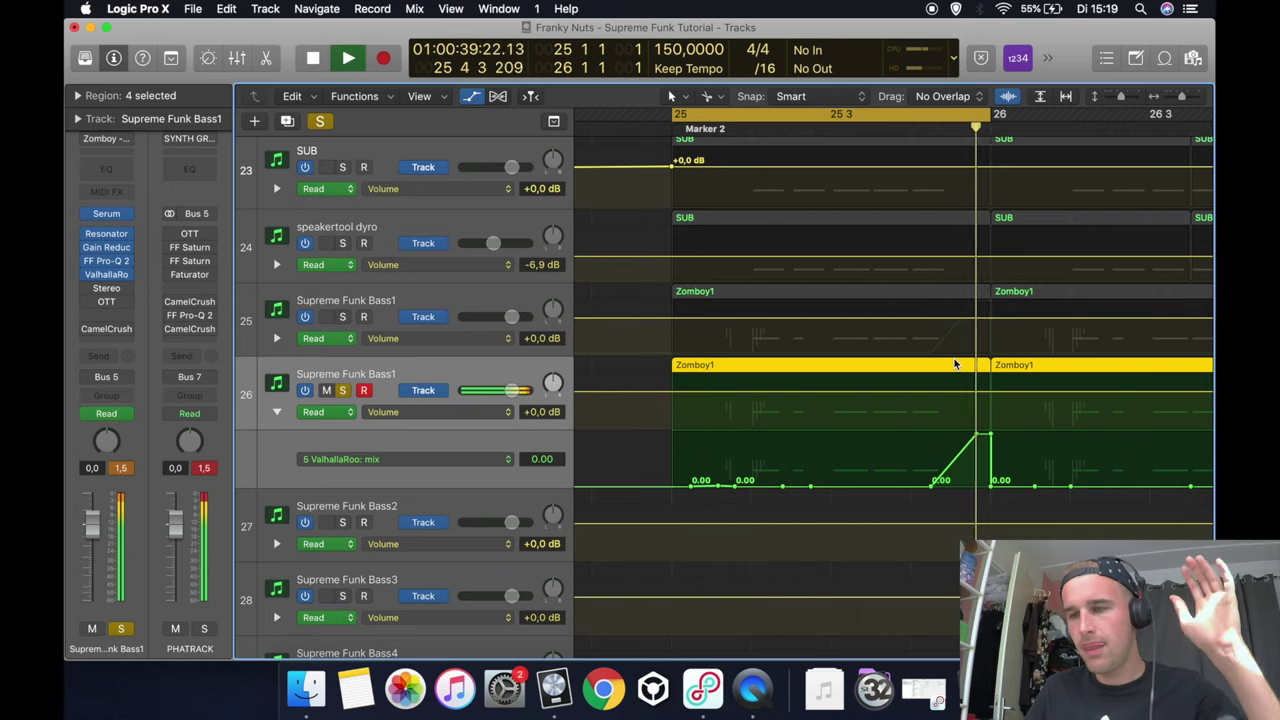
key("space")
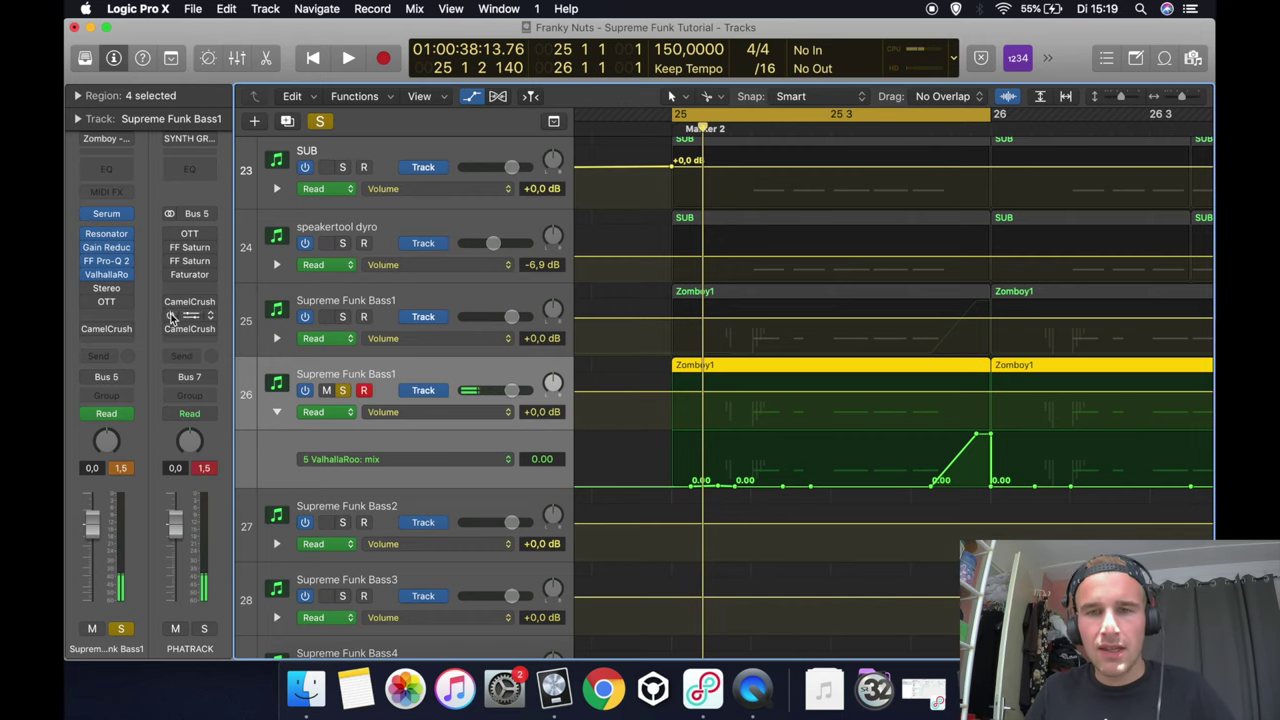
- Enable the Stereo, OTT and CamelCrusher inserts on the bass track, view CamelCrusher's settings, and audition the result
left_click(106, 288)
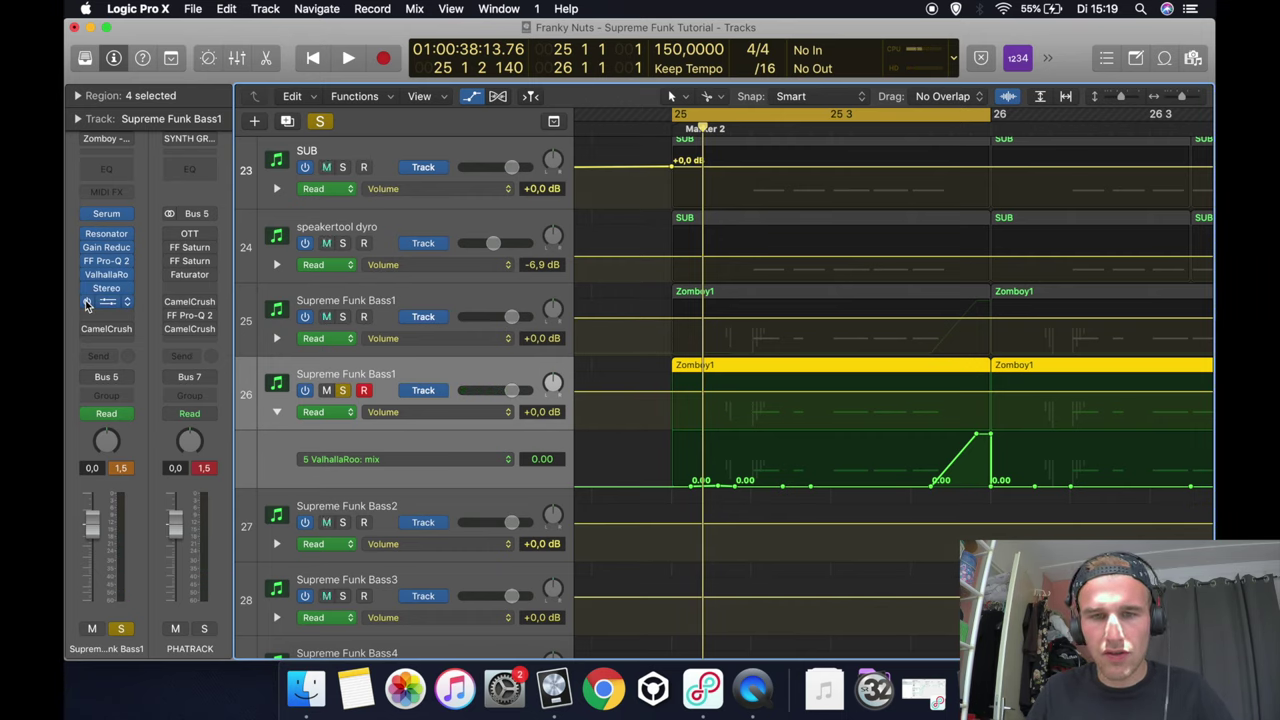
left_click(103, 331)
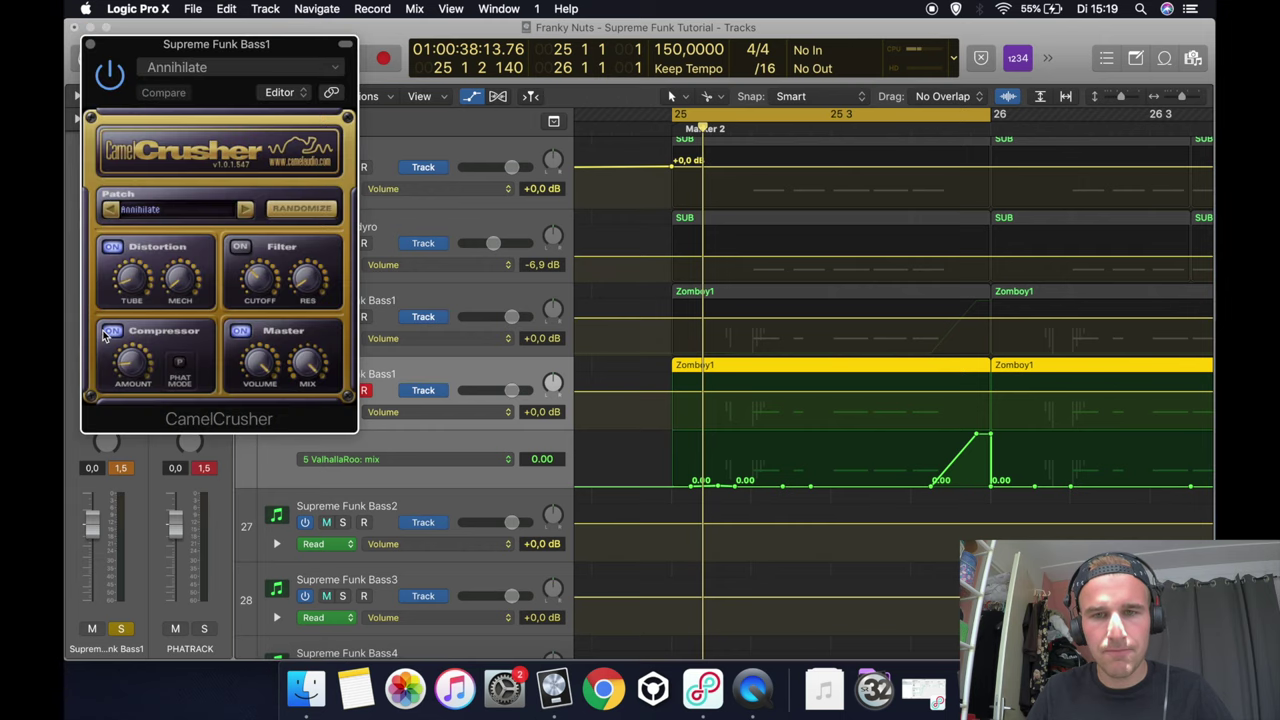
left_click(90, 47)
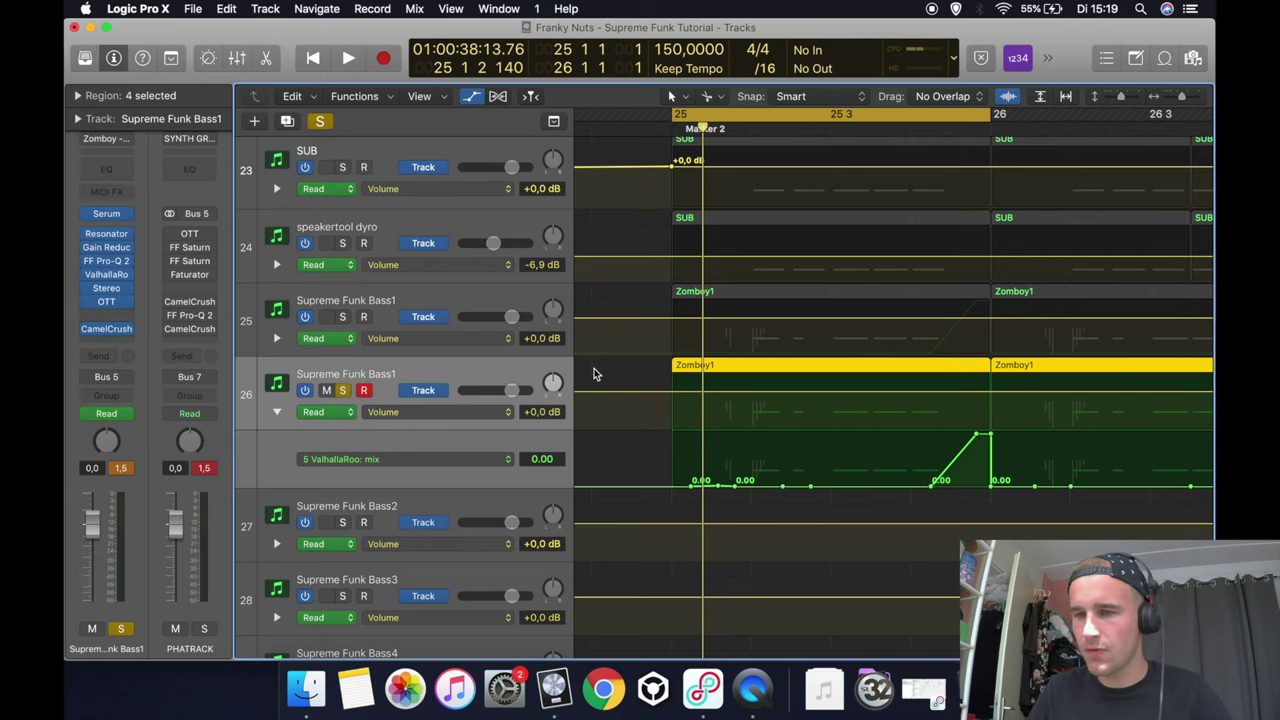
key("space")
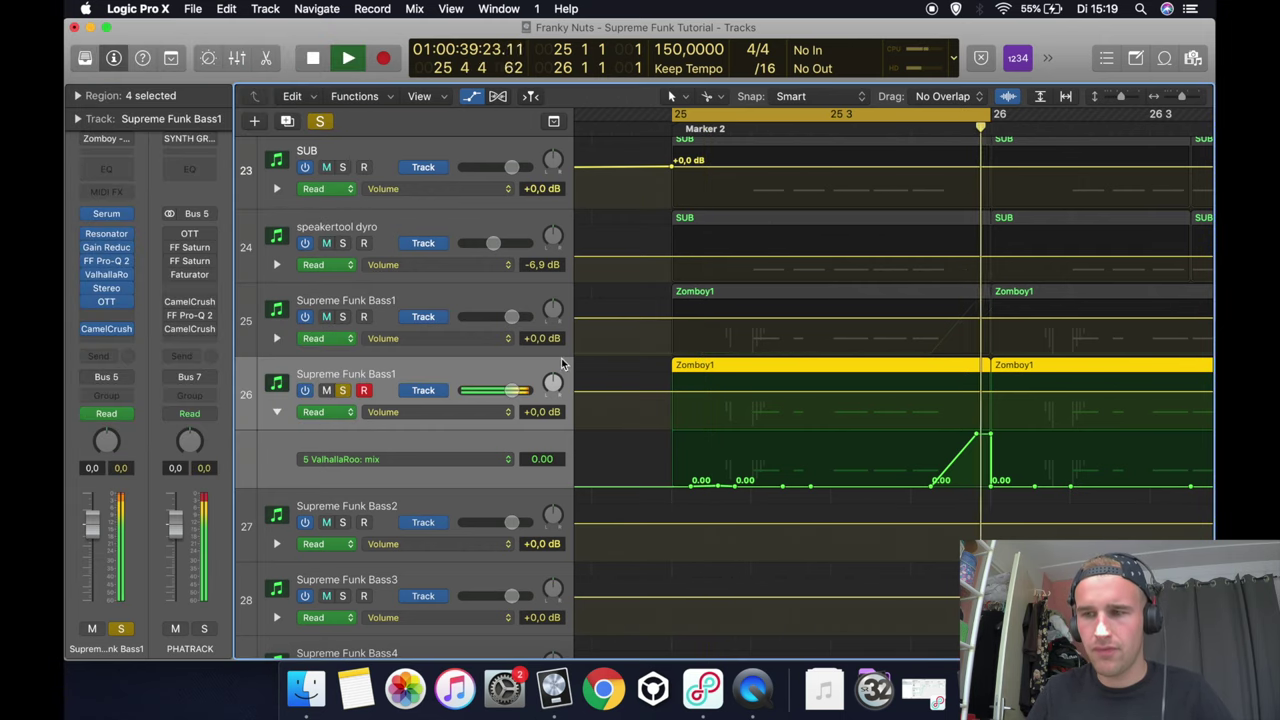
key("space")
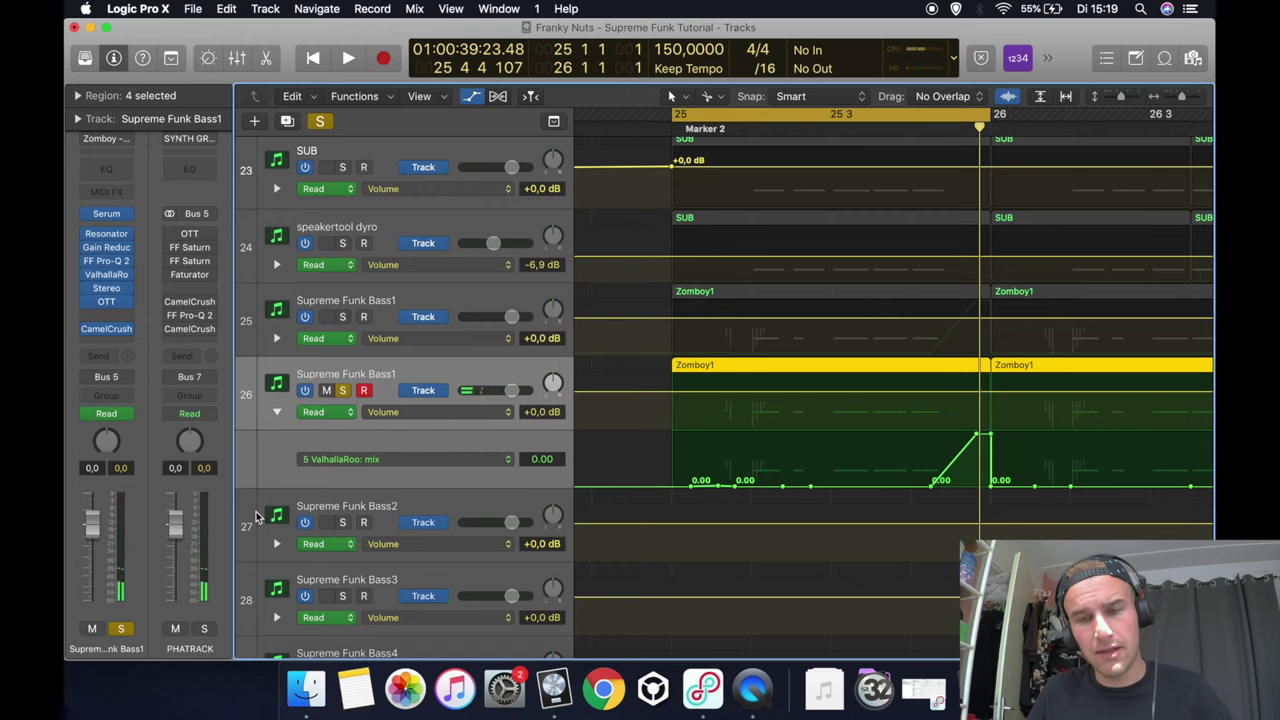
- Enable the PHATRACK bus's insert effects and audition the bass through them with Supreme Funk Bass1 on track 26 soloed
left_click(120, 629)
left_click(204, 628)
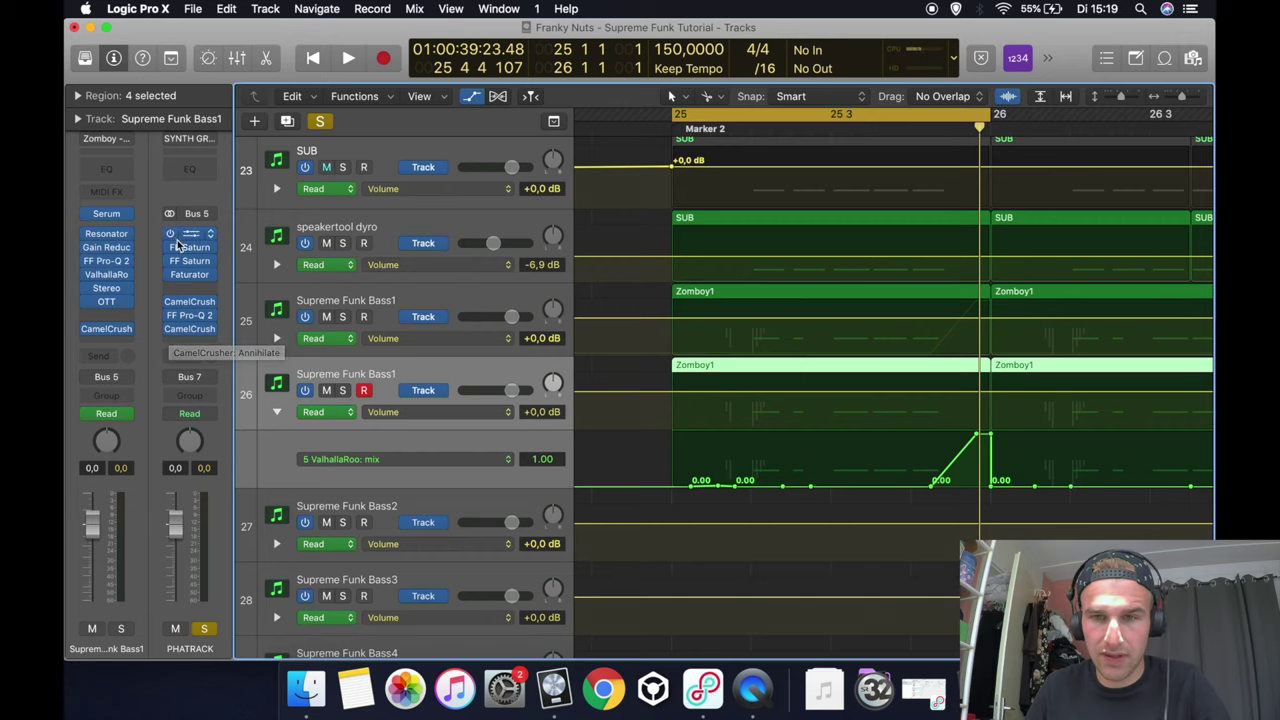
key("space")
left_click(343, 390)
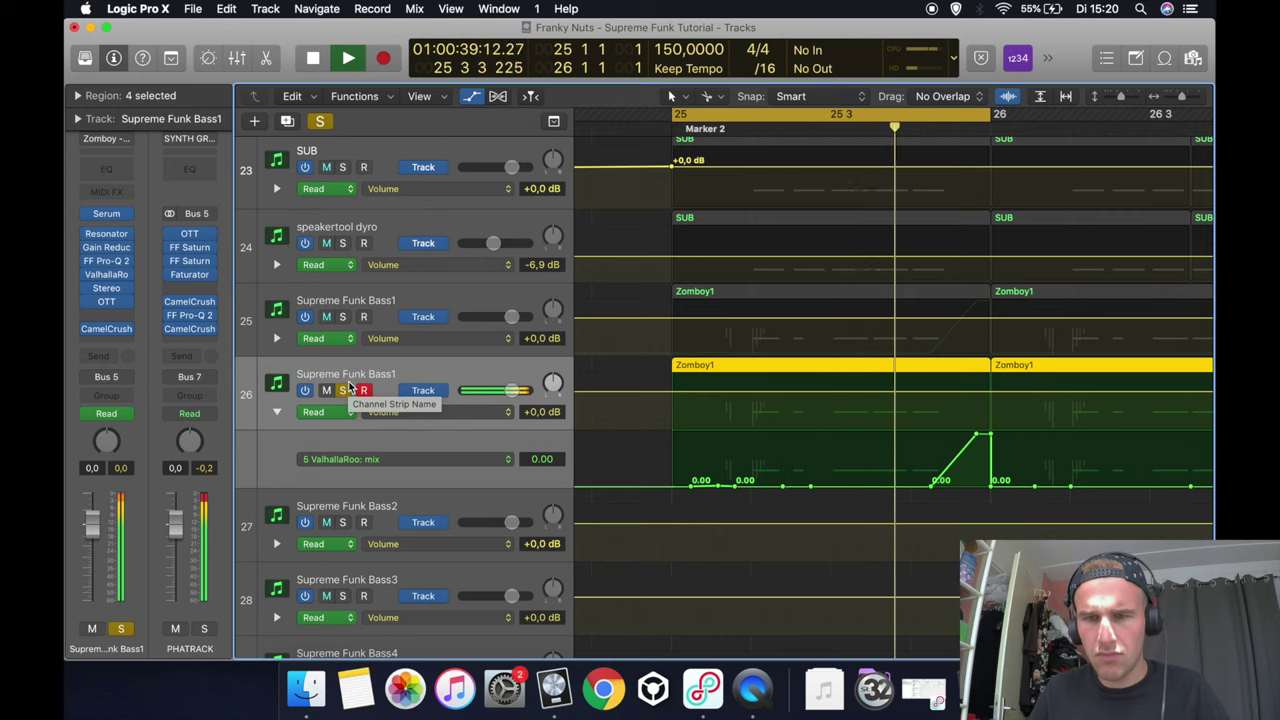
key("space")
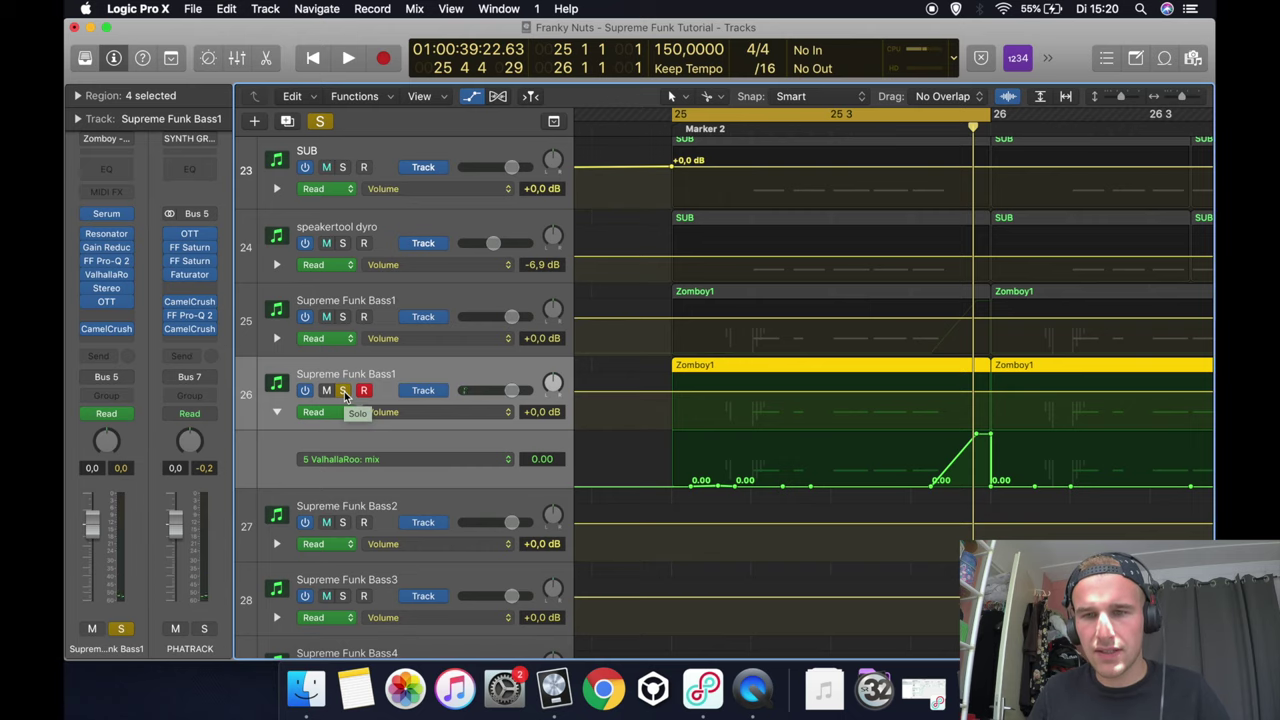
- Unsolo the rebuilt Supreme Funk Bass1 on track 26 and mute the original Supreme Funk Bass1 on track 25
left_click(343, 391)
left_click(343, 391)
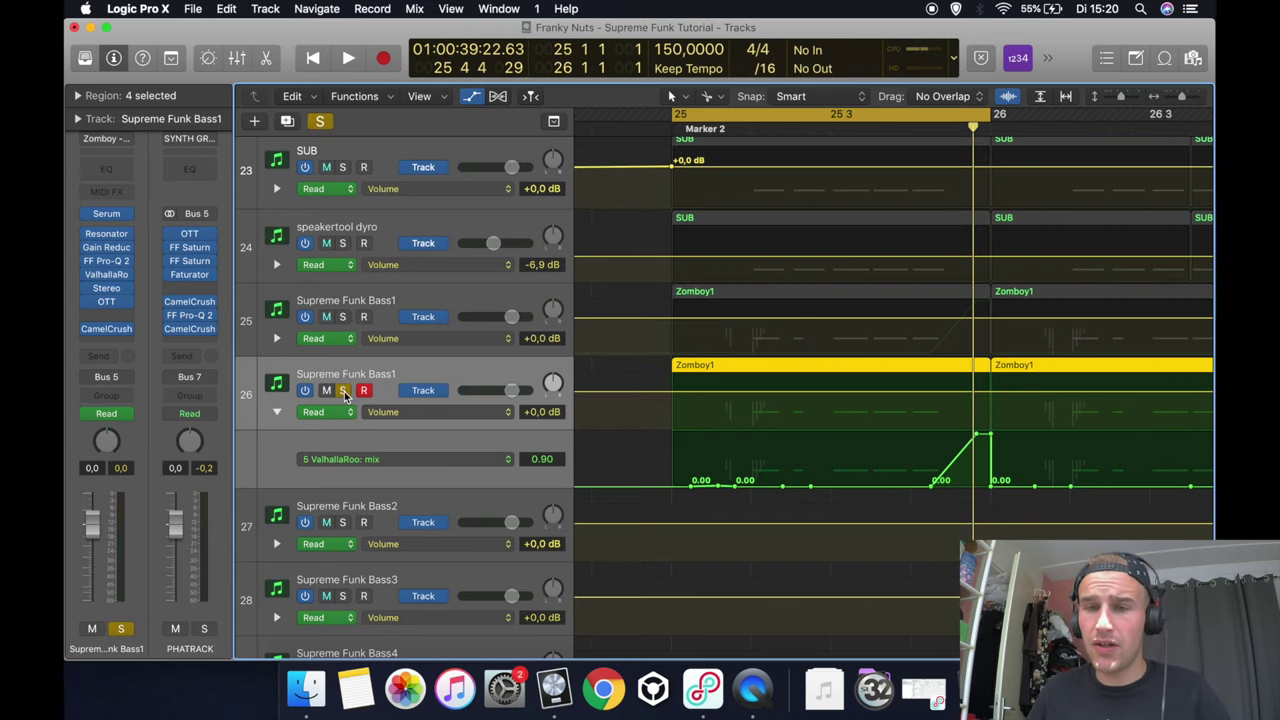
scroll(343, 392, "right", 2)
left_click(343, 390)
left_click(327, 315)
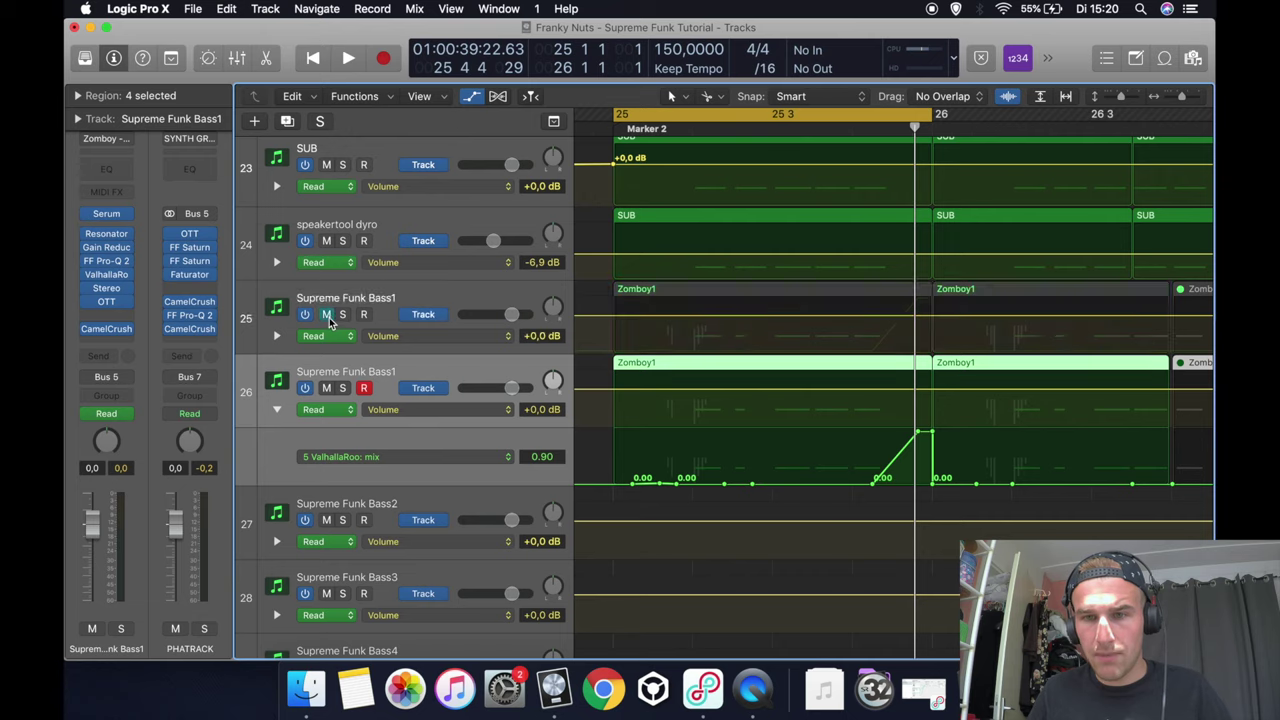
- Extend the cycle range to cover bars 23 to 28 and play the rebuilt bass in the full mix
left_click_drag(927, 113, 1163, 183)
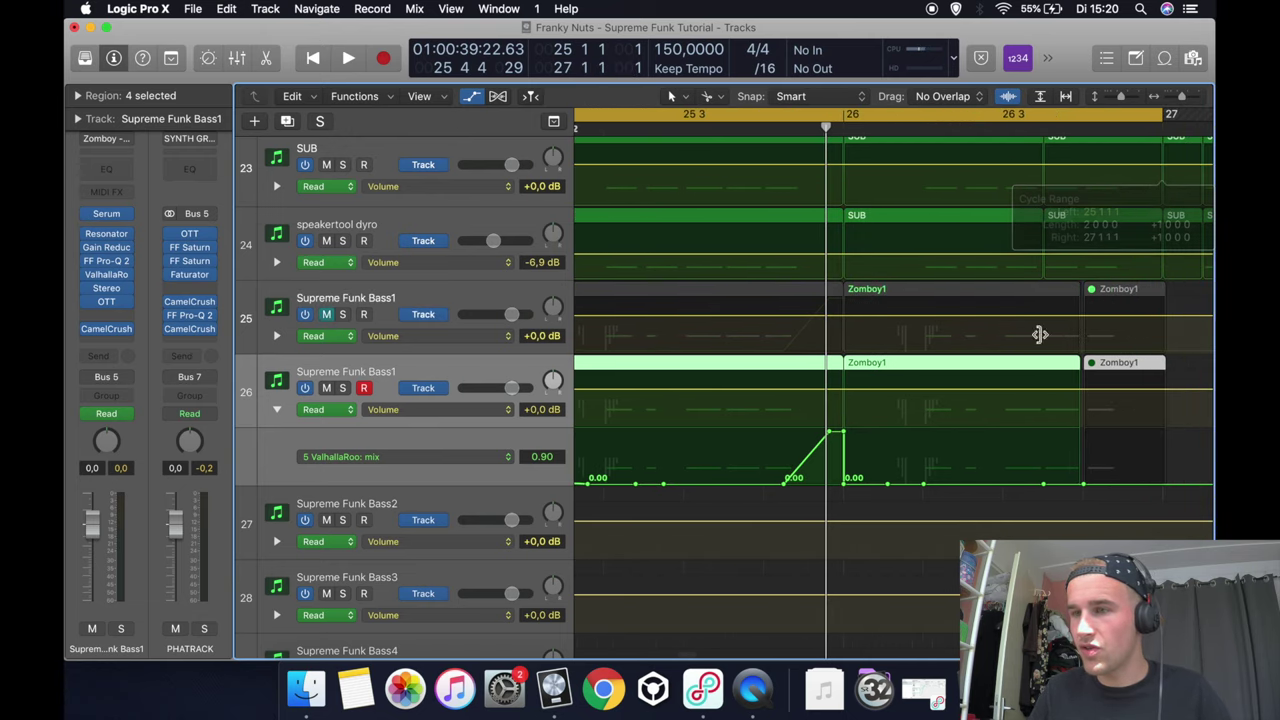
key("super+Left")
key("super+Left")
key("super+Left")
scroll(857, 349, "left", 3)
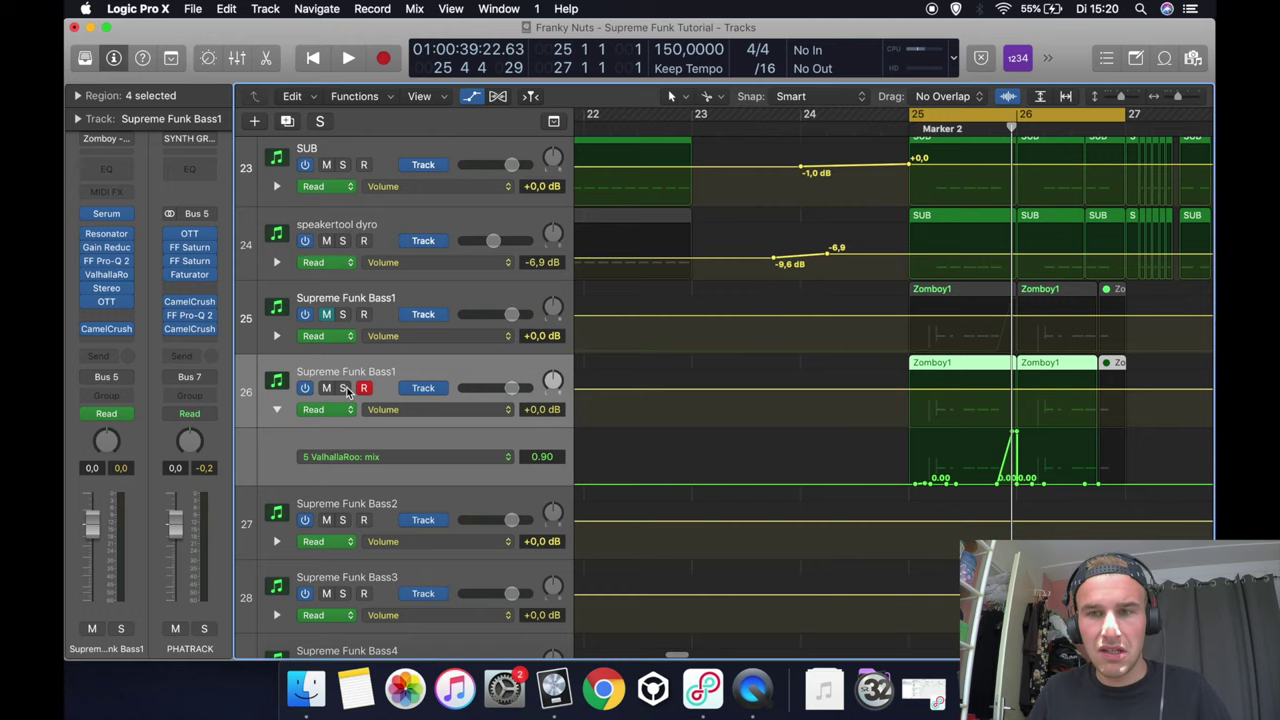
left_click_drag(697, 114, 1213, 117)
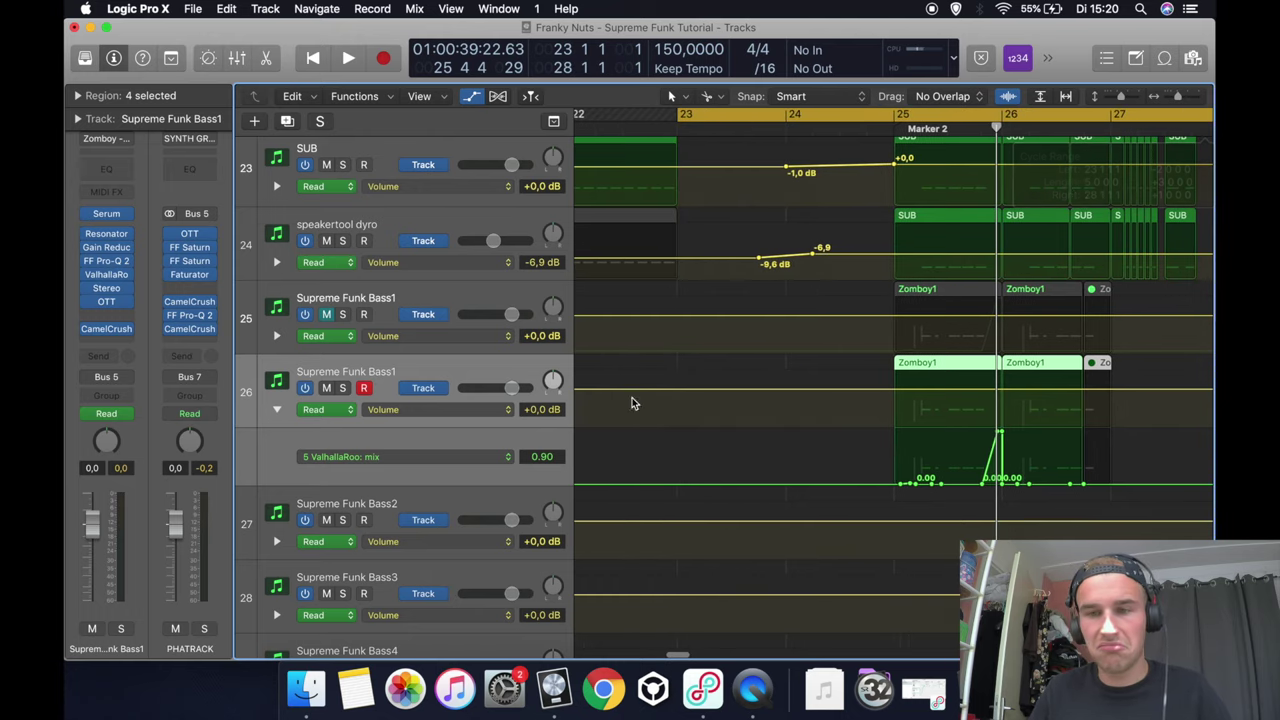
key("space")
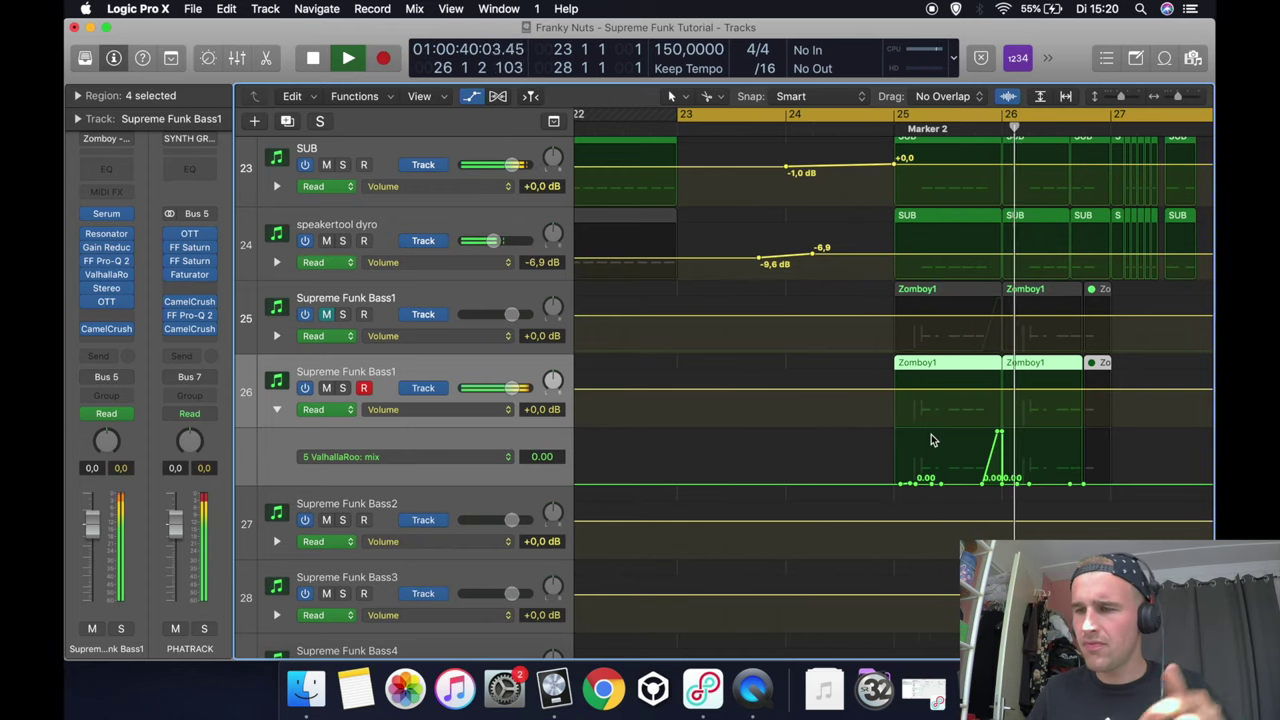
key("space")
- Cycle from bar 25 to bar 27 beat 4, solo track 26, and review Serum's filter cutoff and oscillator warp controls during playback
left_click_drag(917, 114, 1191, 114)
left_click(343, 388)
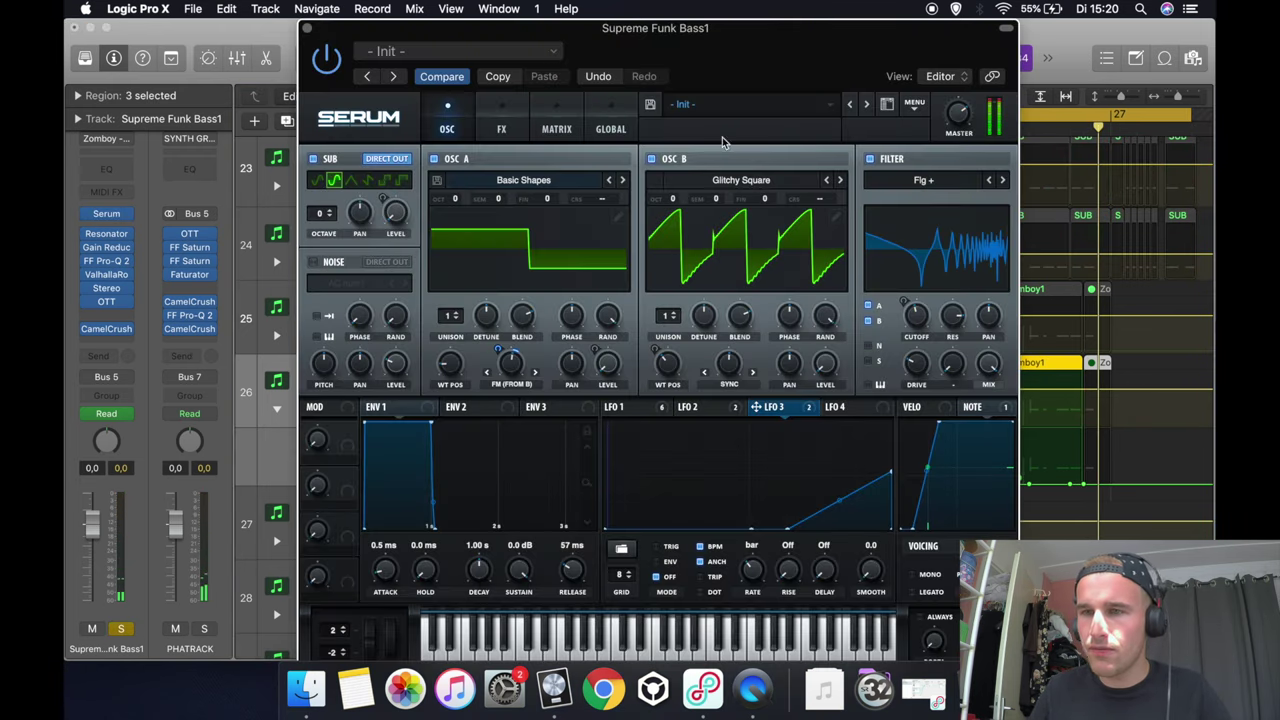
left_click_drag(765, 69, 639, 68)
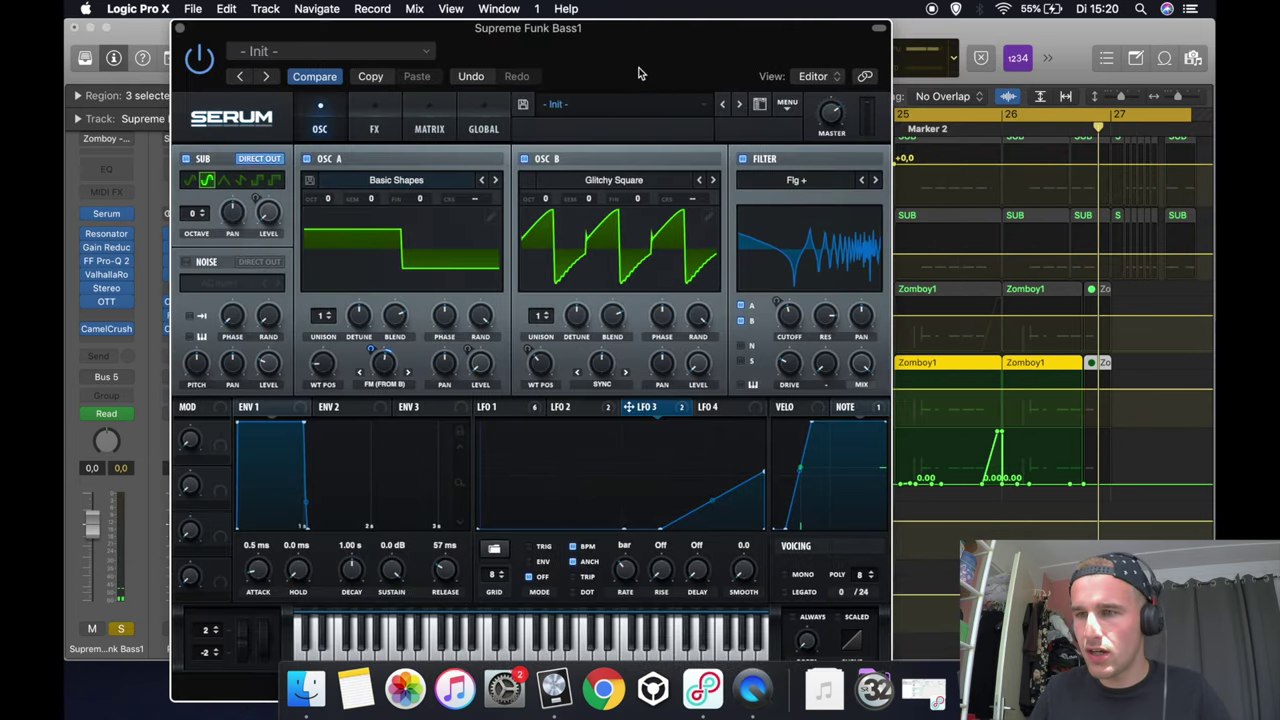
mouse_move(792, 322)
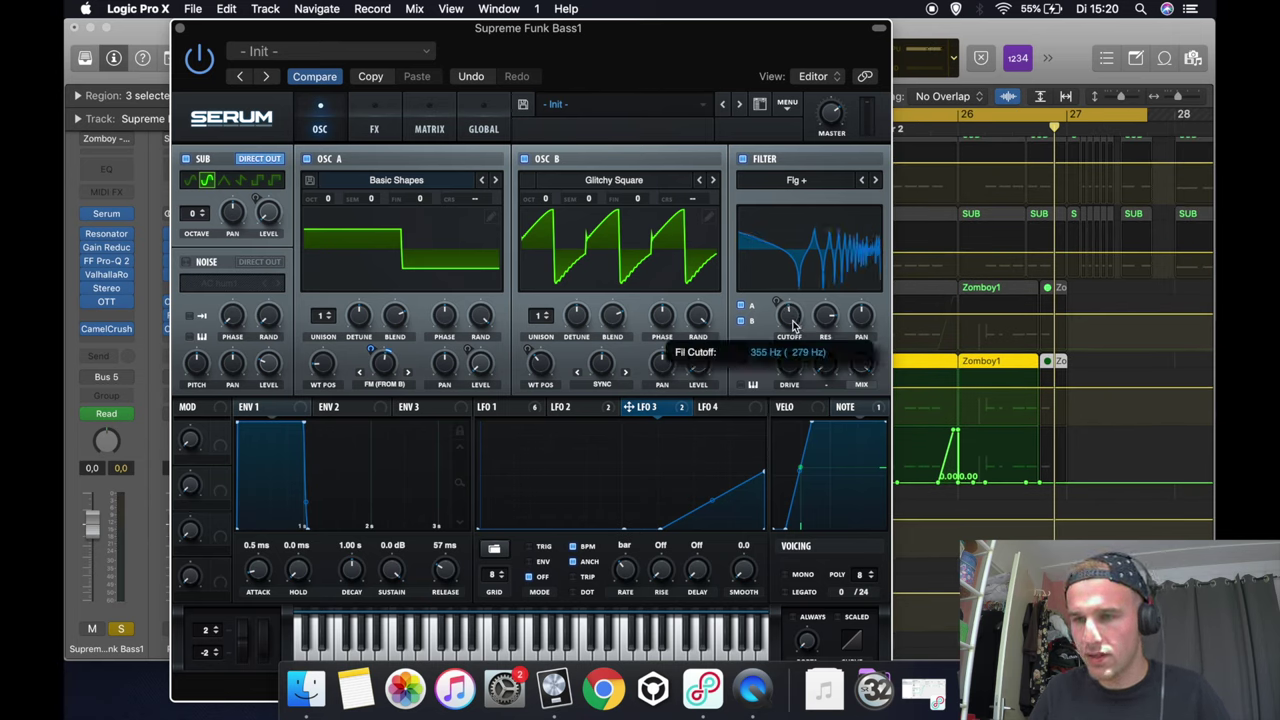
key("space")
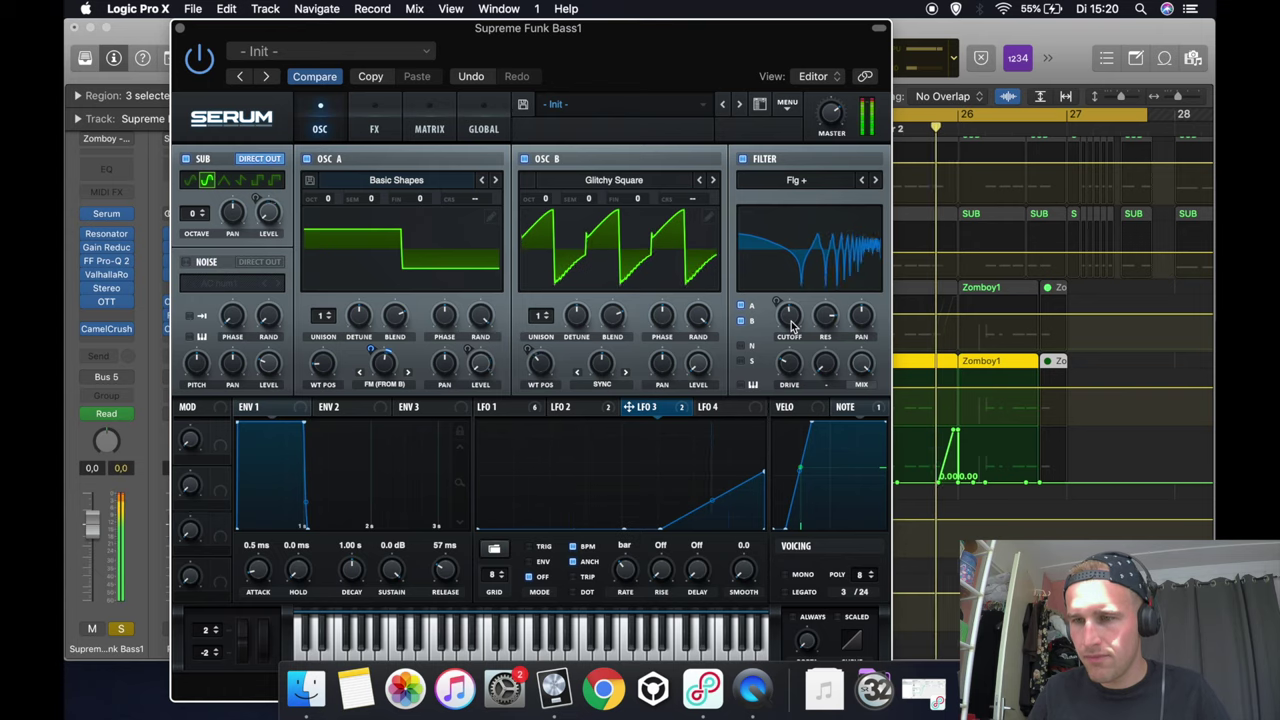
key("space")
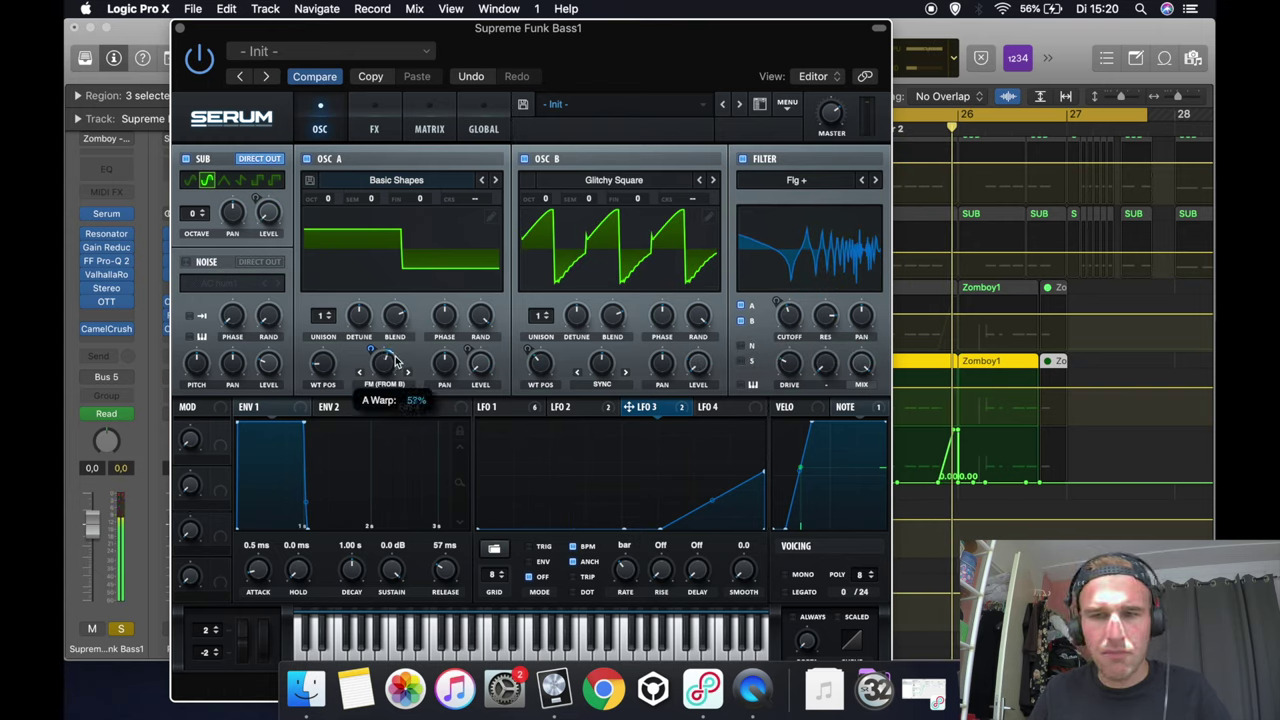
mouse_move(605, 368)
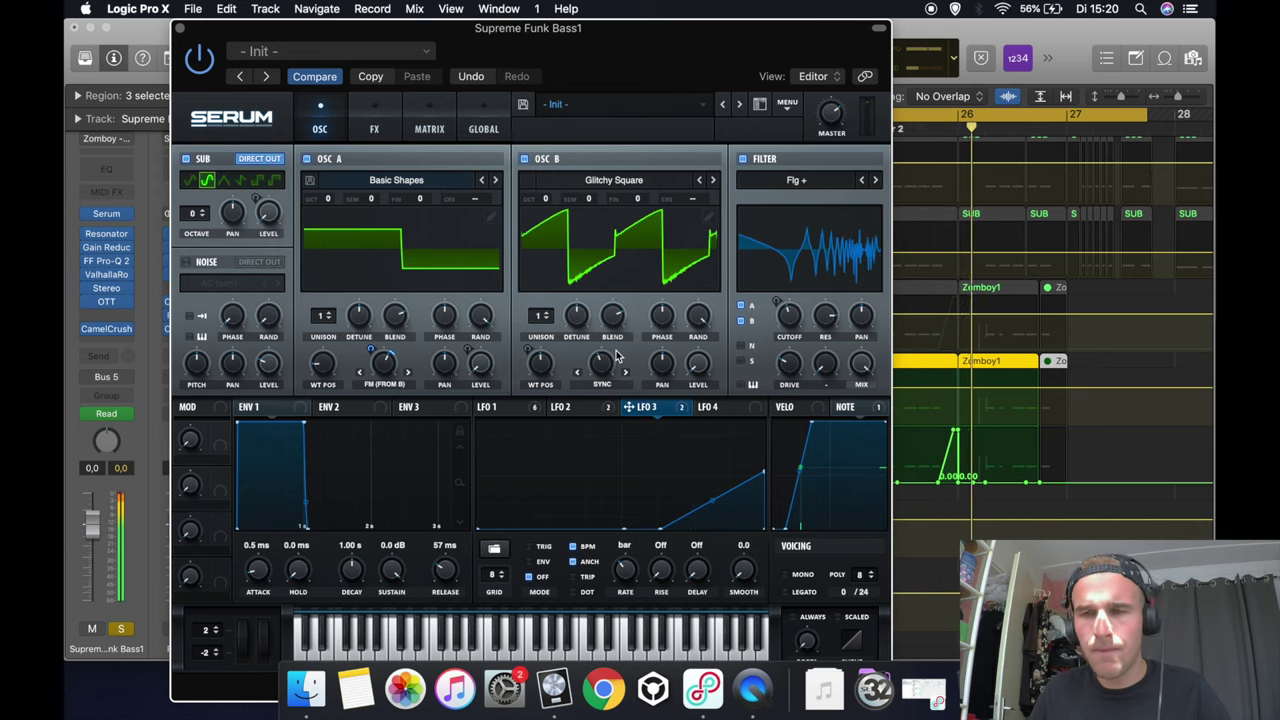
- Switch Serum's oscillator B wavetable to Goblin I, audition it with playback, and close the synth
left_click(712, 181)
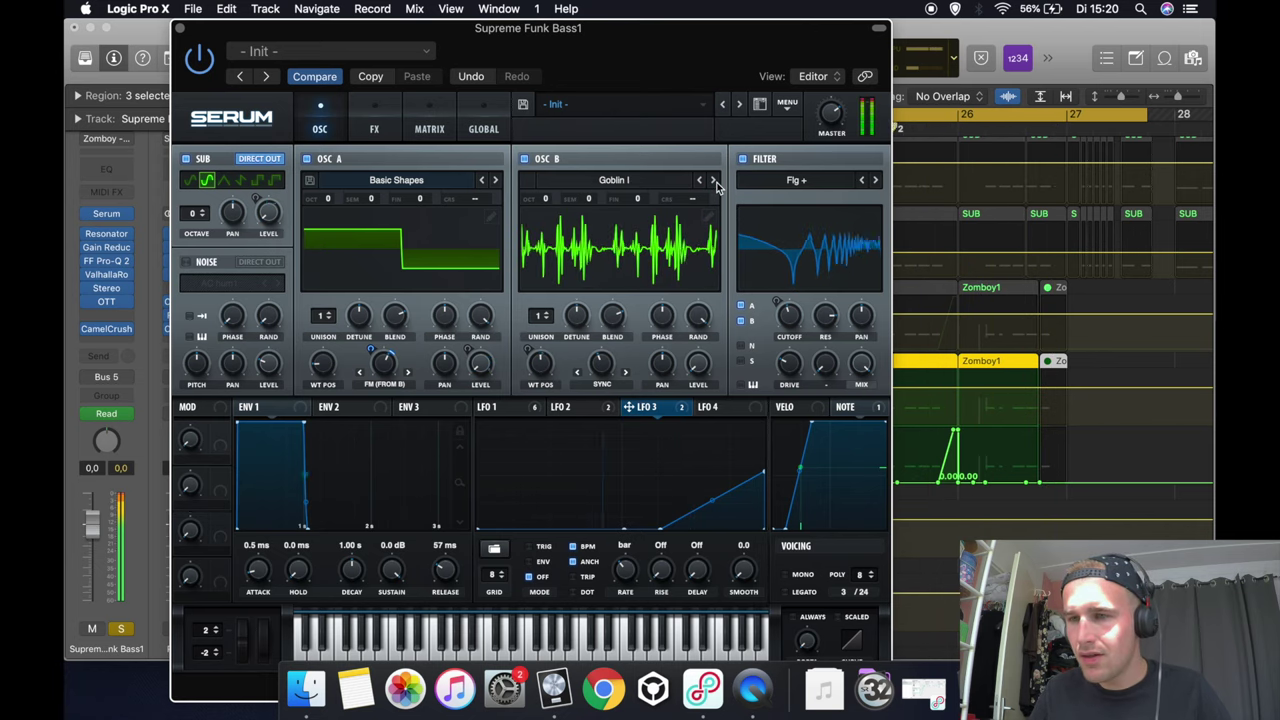
key("space")
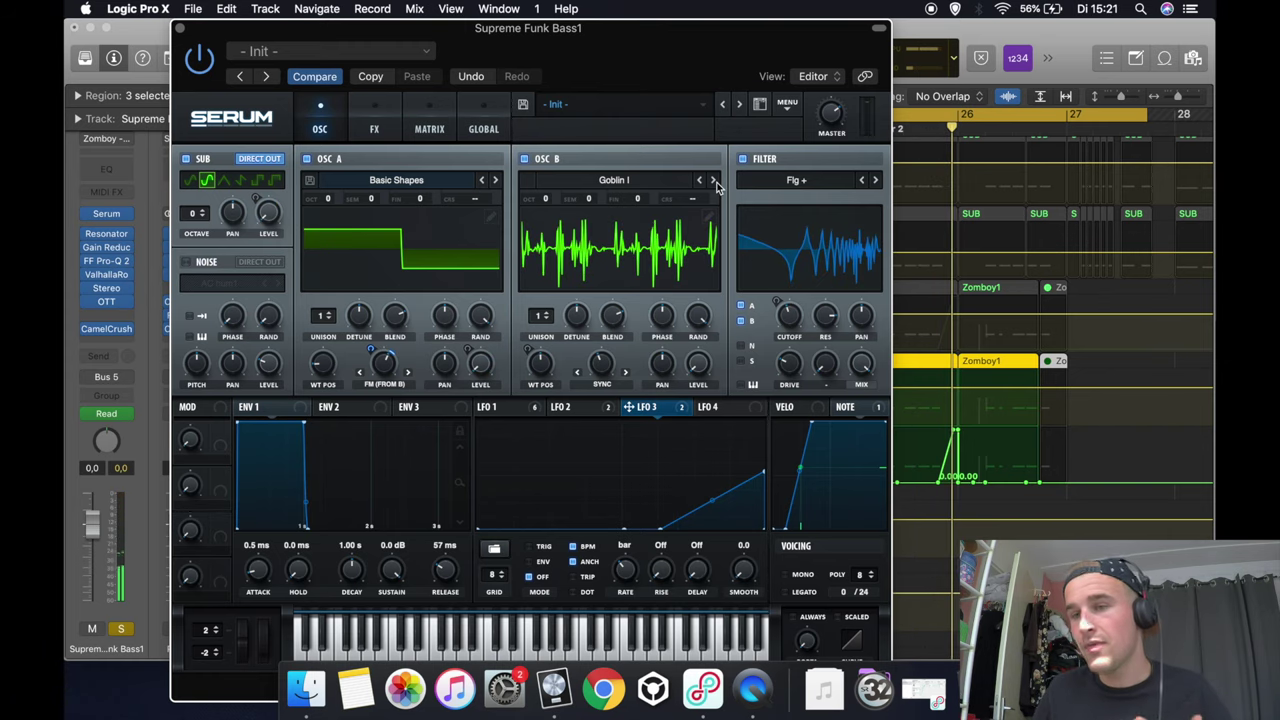
left_click_drag(562, 55, 615, 8)
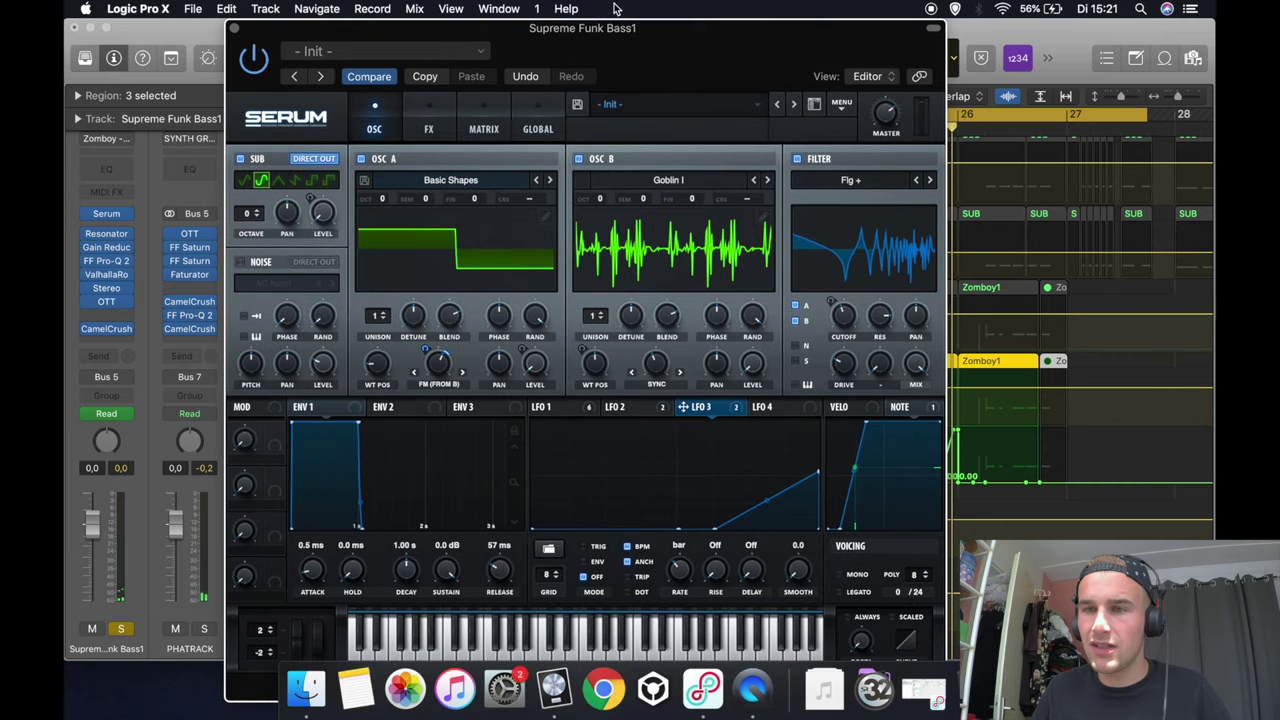
left_click(236, 29)
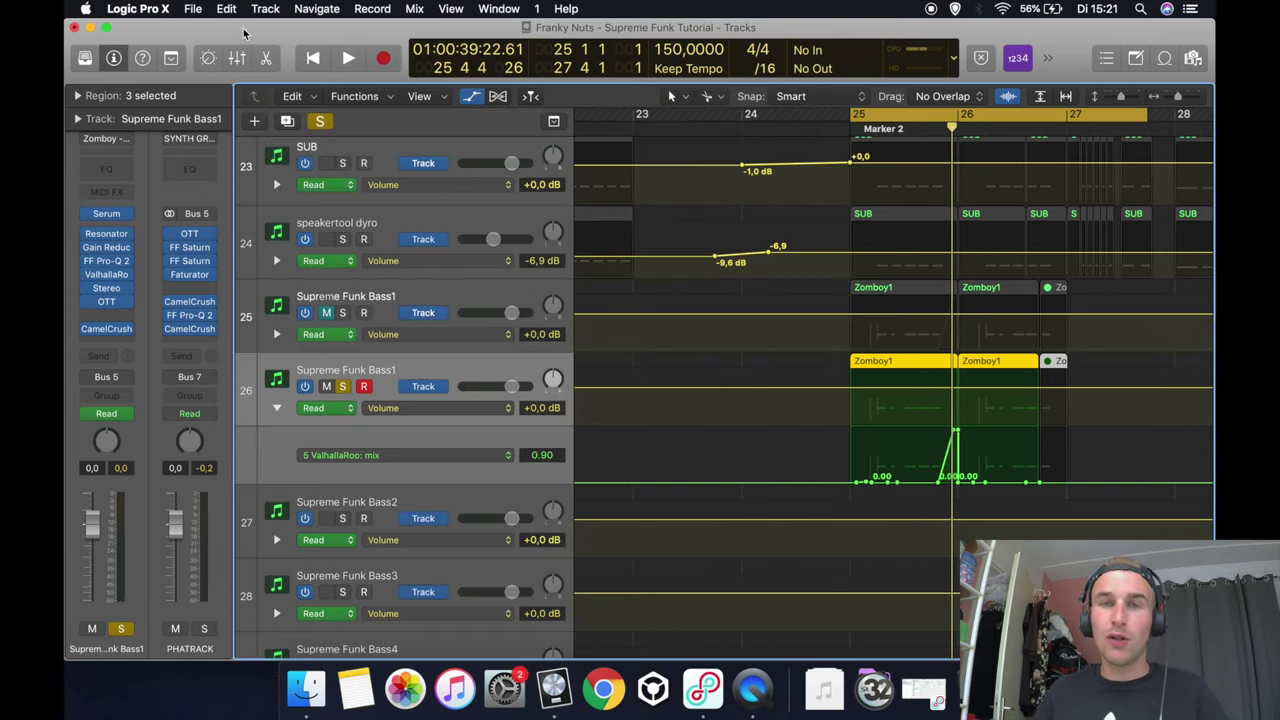